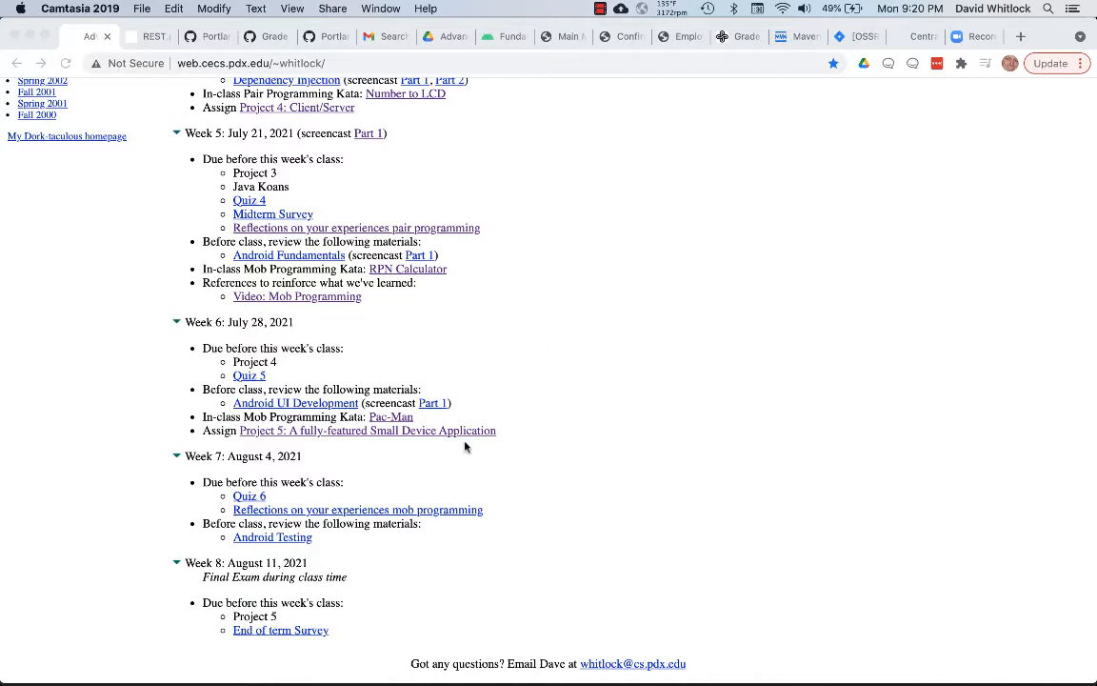
# Open the Project 5 small device application assignment from Week 6 and go to its Android getting-started instructions on page 2.
pyautogui.click(540, 445)
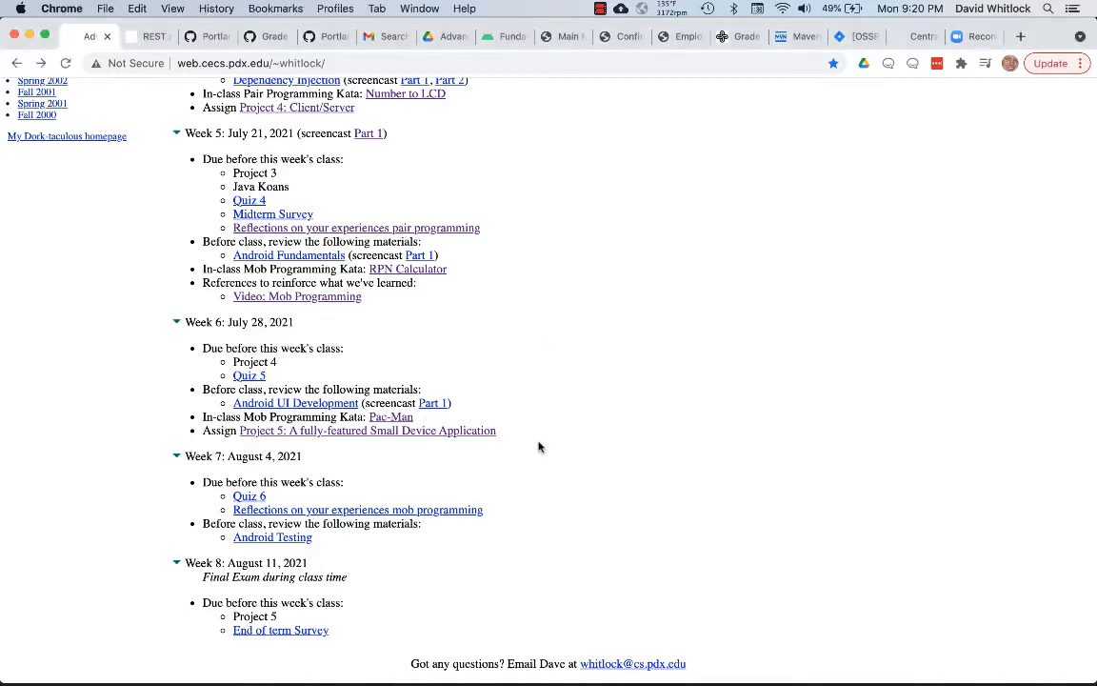
pyautogui.click(342, 434)
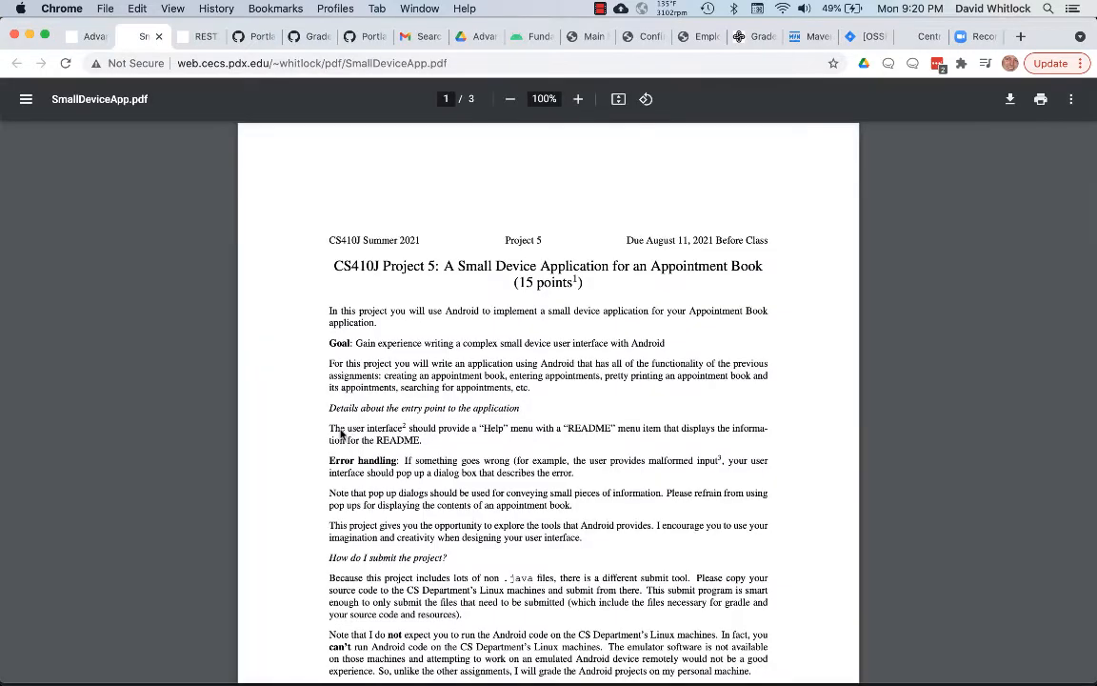
pyautogui.scroll(-10, 500, 428)
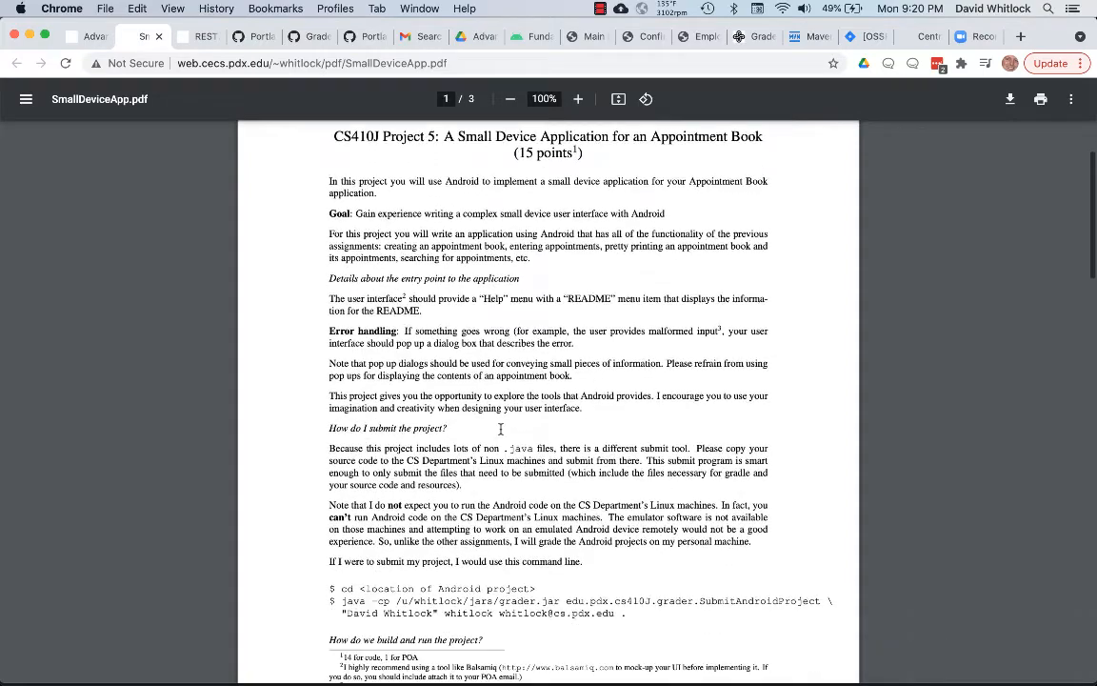
pyautogui.scroll(-3, 500, 431)
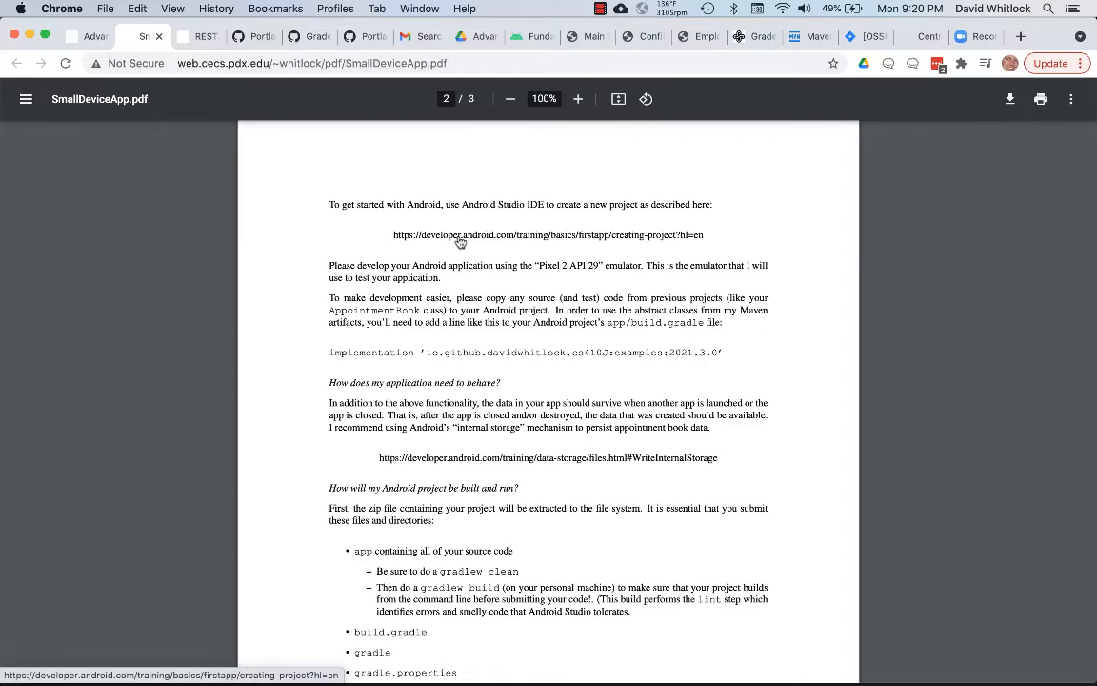
# Open the assignment's linked guide on creating an Android project and skim its instructions.
pyautogui.click(460, 240)
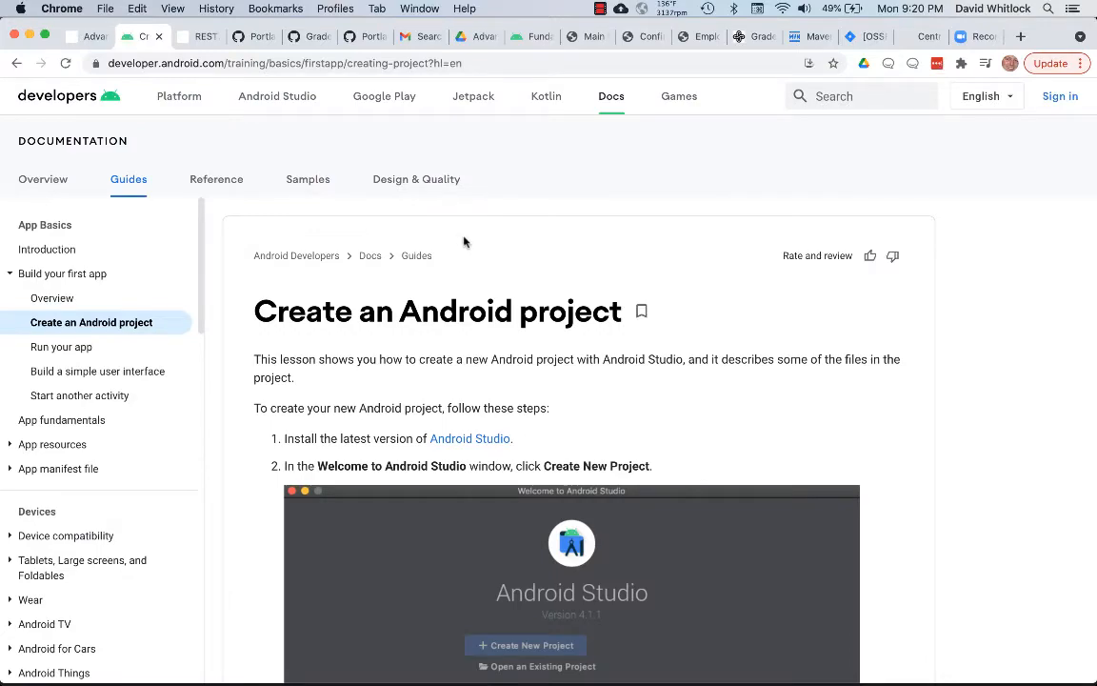
pyautogui.scroll(-5, 751, 356)
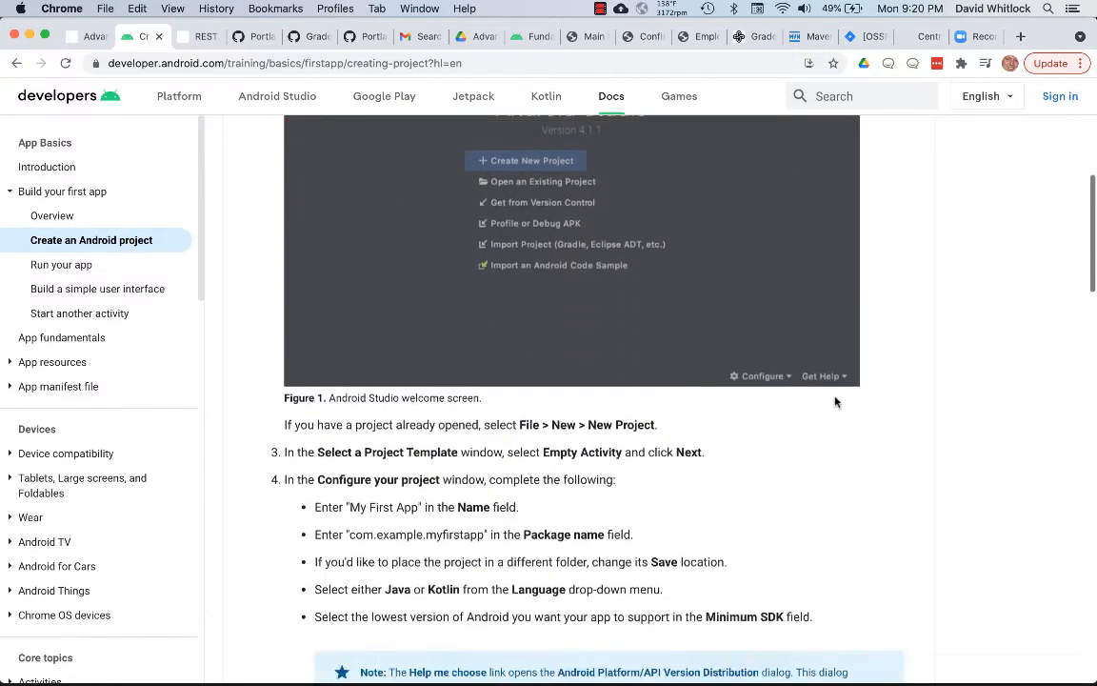
pyautogui.scroll(-3, 837, 402)
pyautogui.scroll(8, 836, 400)
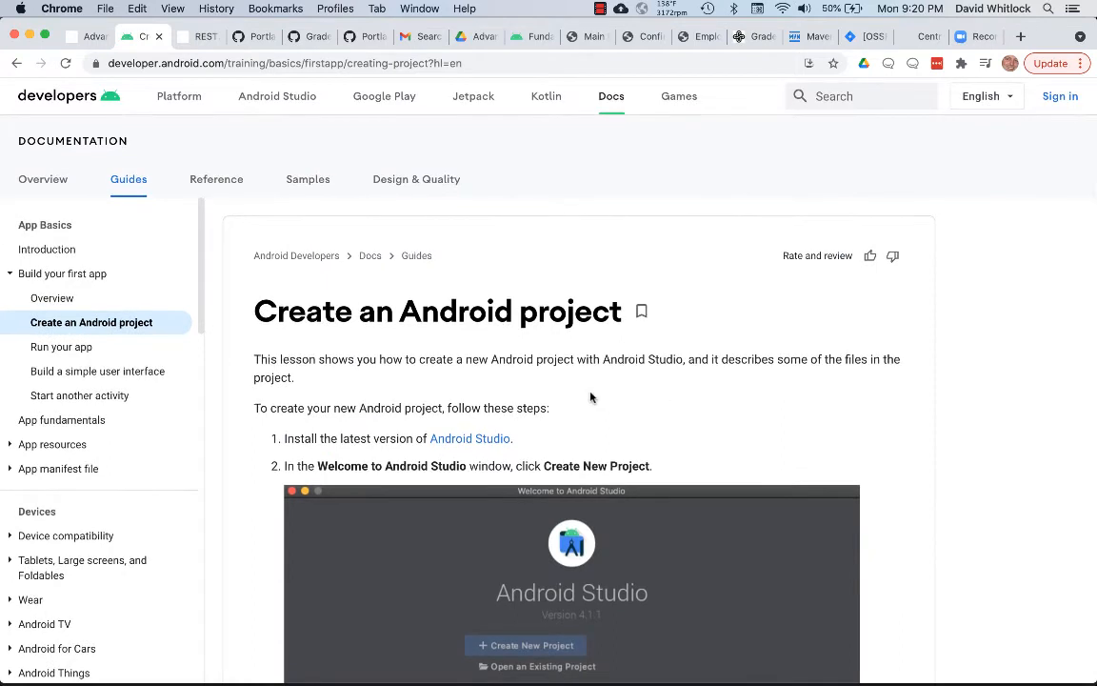
# Go to the Android Studio download page, agree to the terms and conditions, and download version 4.2.2 for Mac.
pyautogui.click(463, 440)
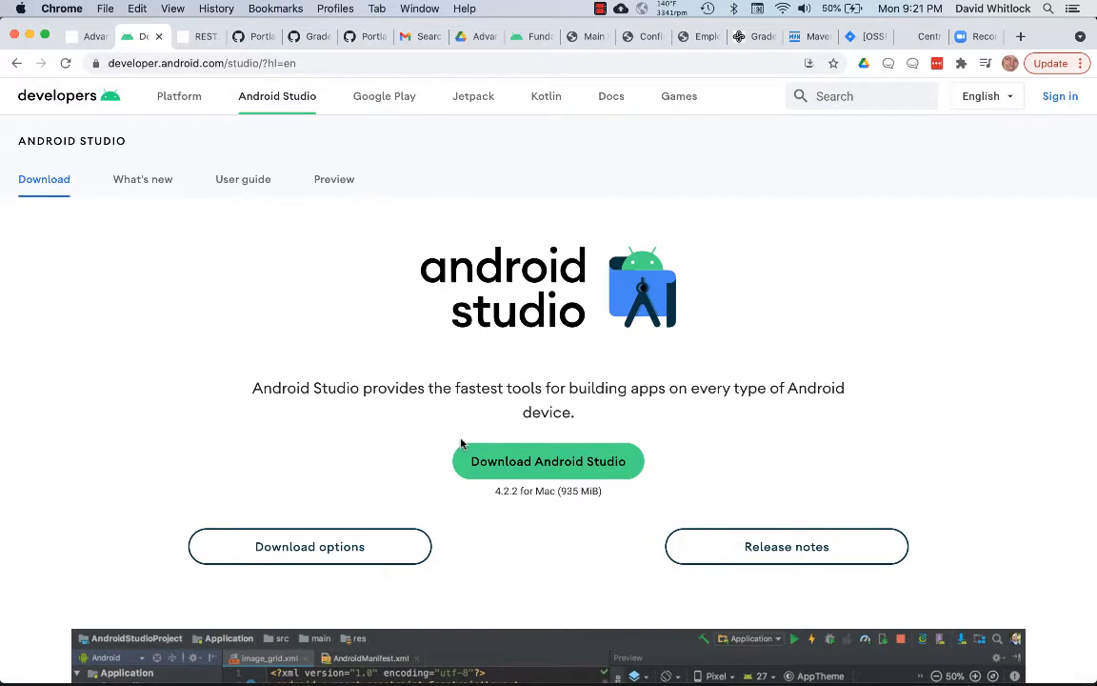
pyautogui.click(540, 462)
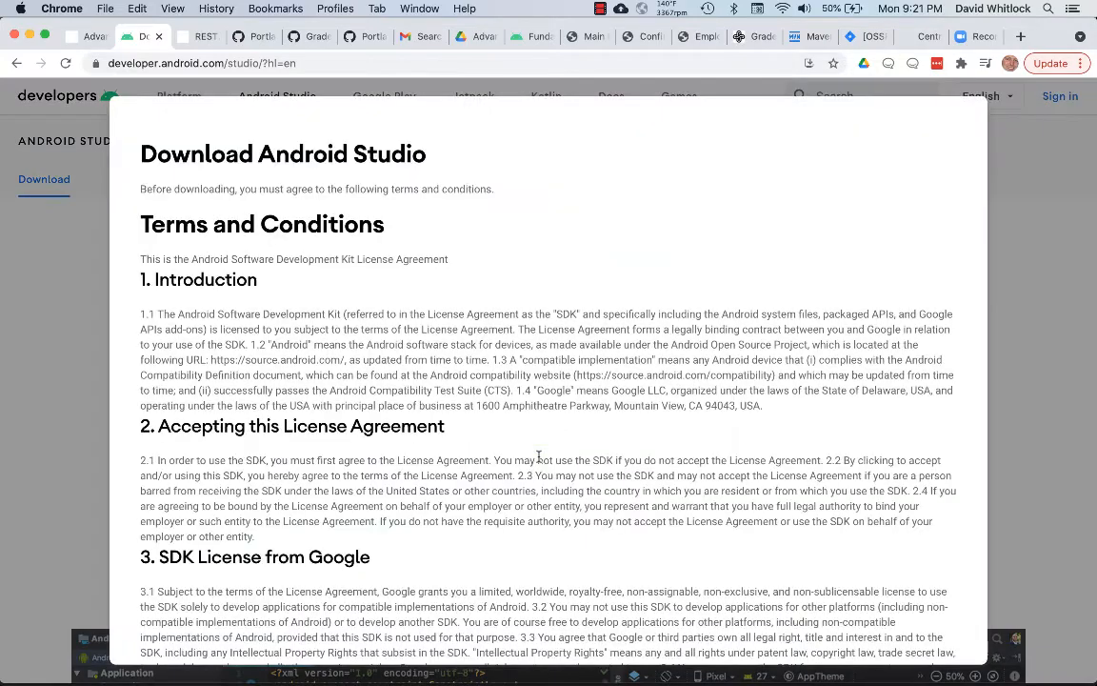
pyautogui.scroll(-5, 475, 432)
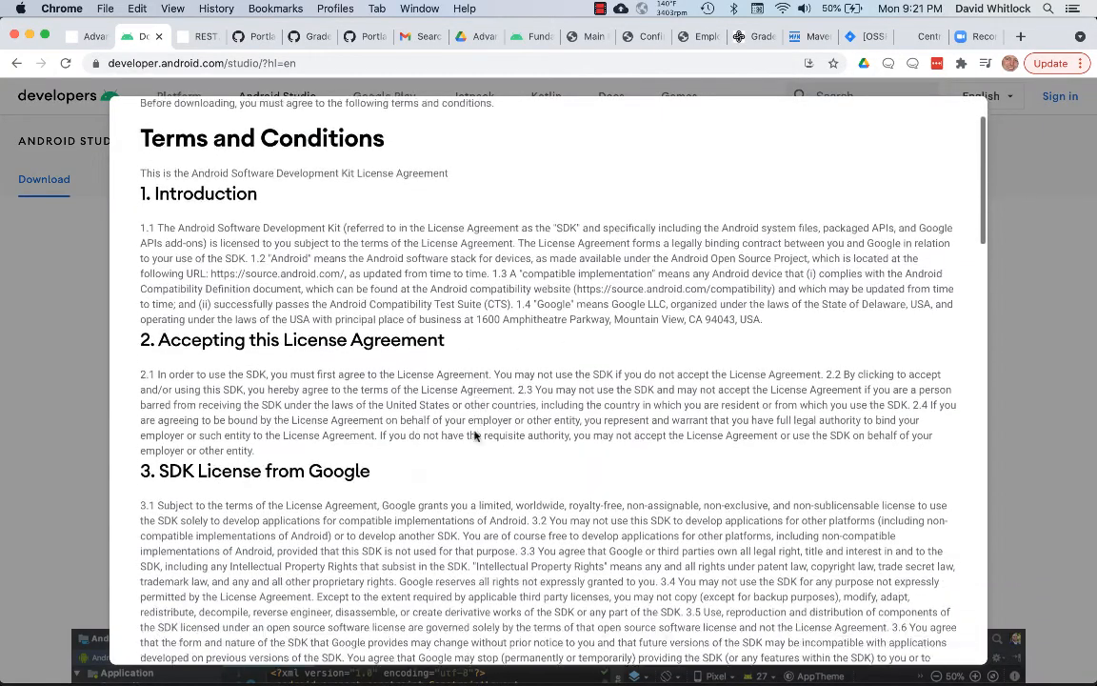
pyautogui.scroll(-20, 474, 432)
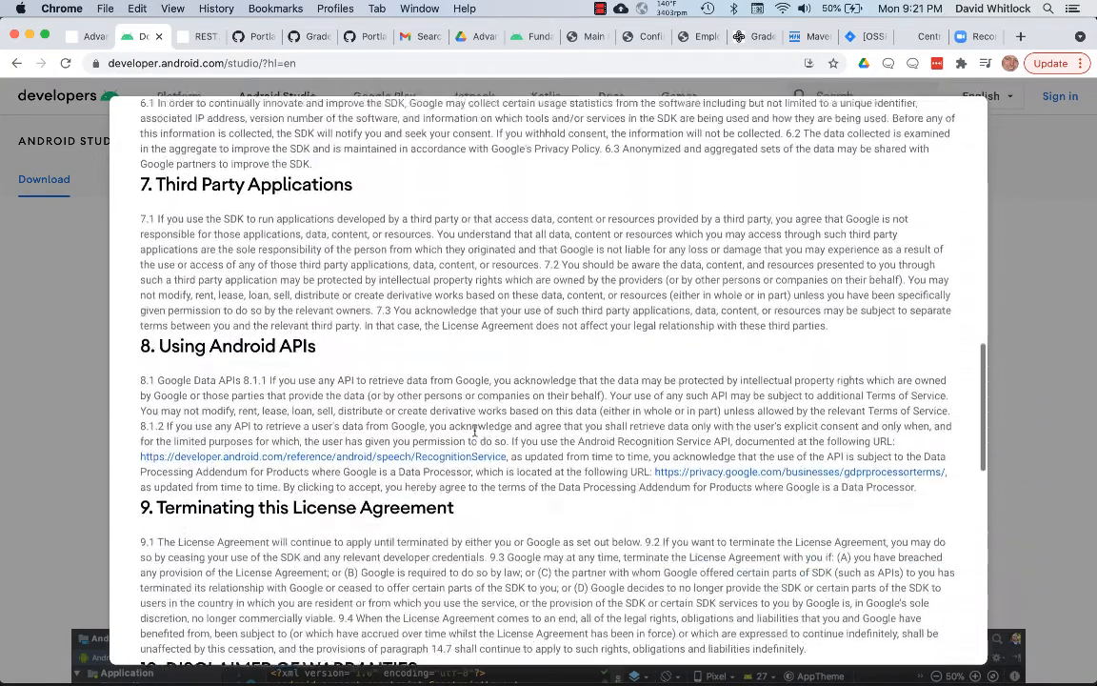
pyautogui.scroll(-11, 476, 437)
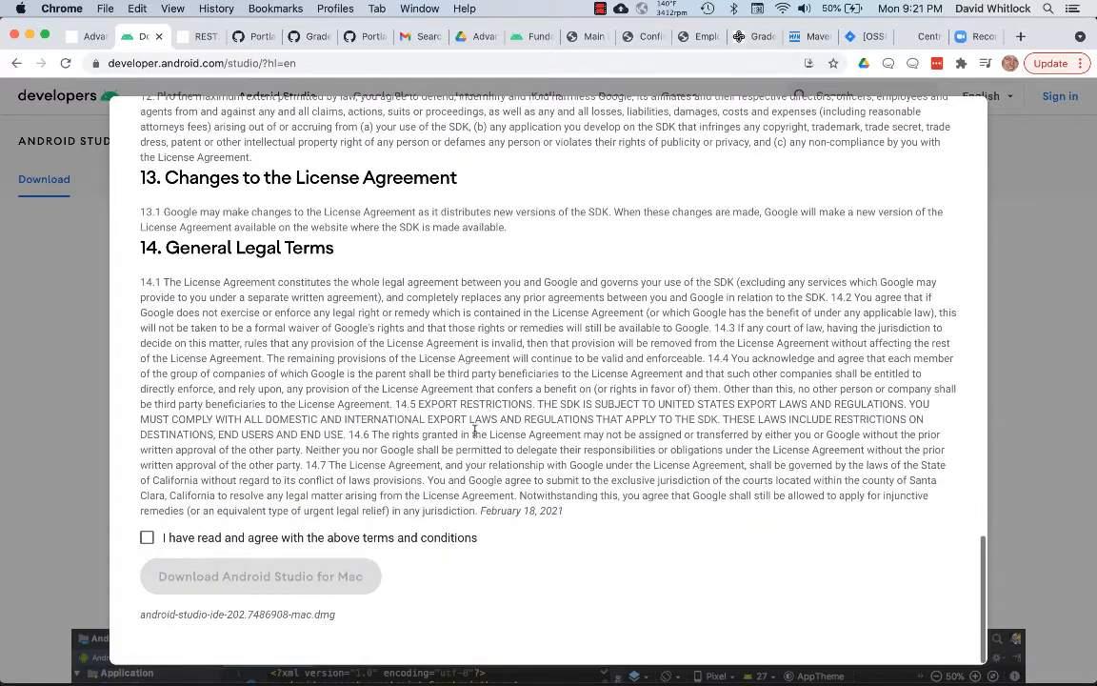
pyautogui.click(147, 538)
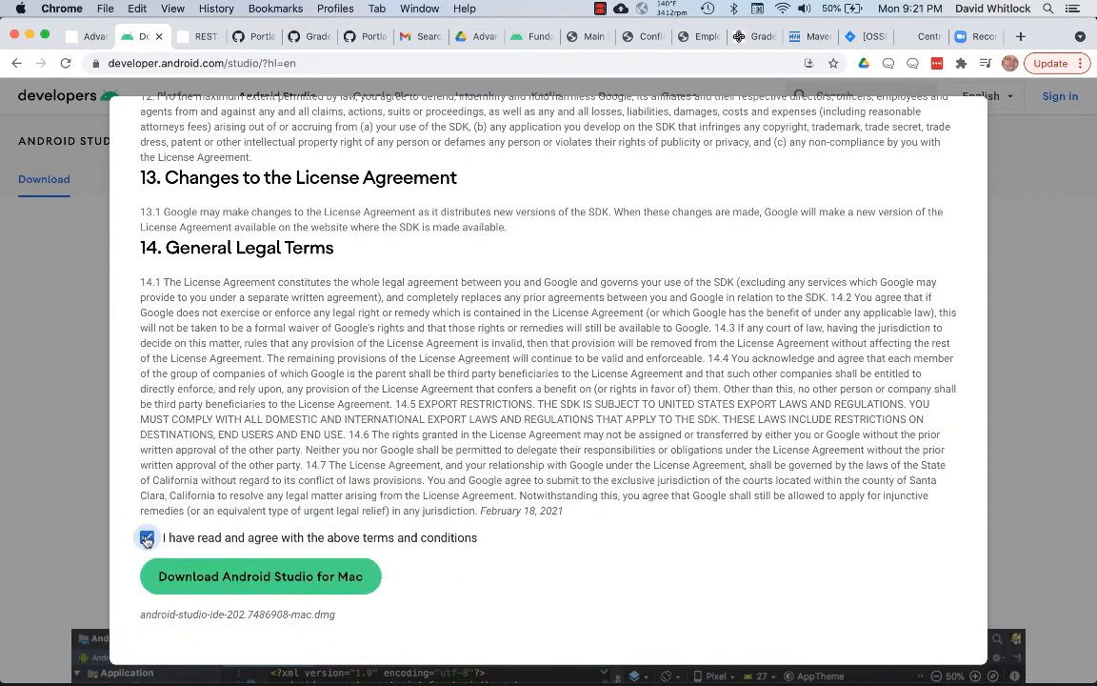
pyautogui.click(237, 578)
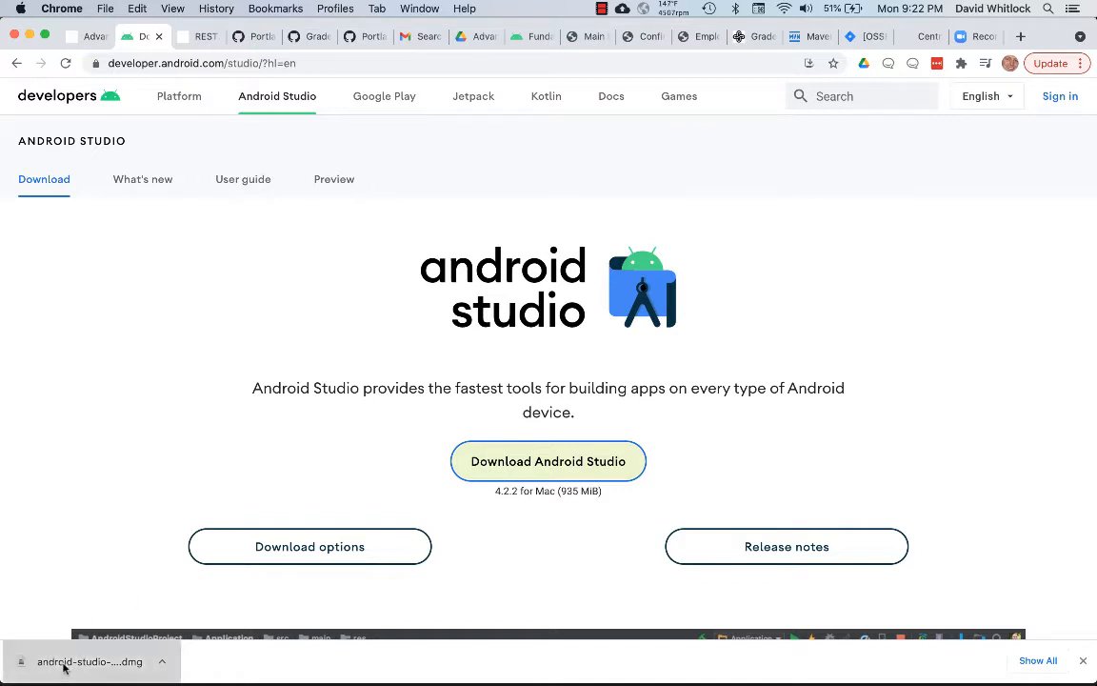
# Open the downloaded Android Studio disk image and copy Android Studio into the Applications folder.
pyautogui.click(27, 664)
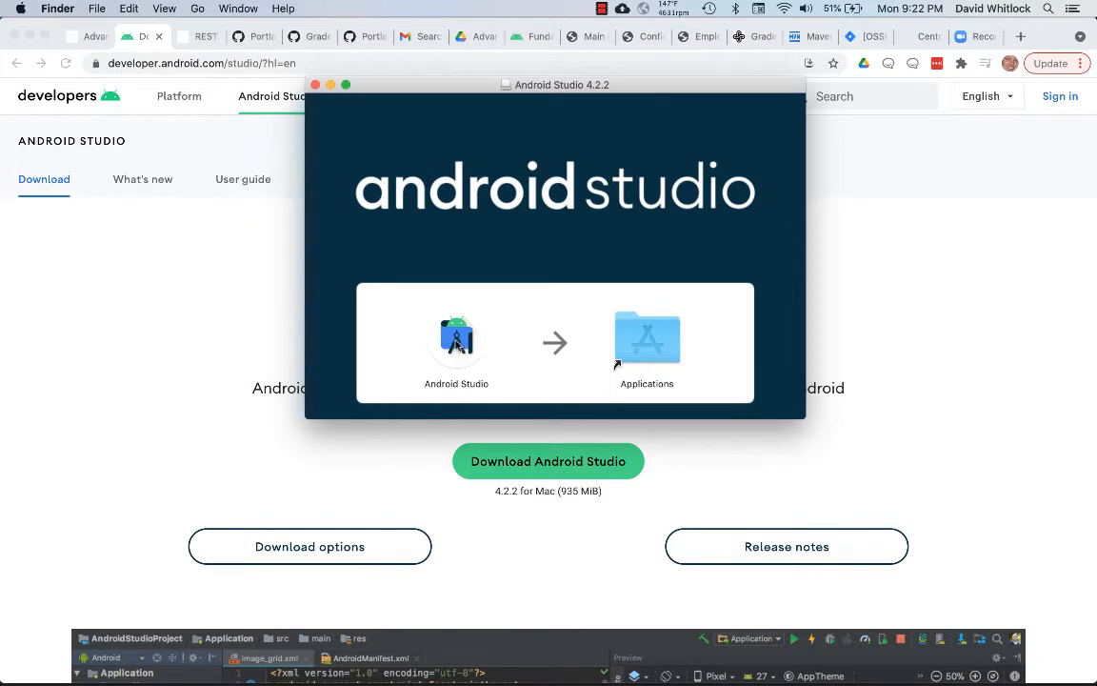
pyautogui.moveTo(458, 345); pyautogui.dragTo(654, 343)
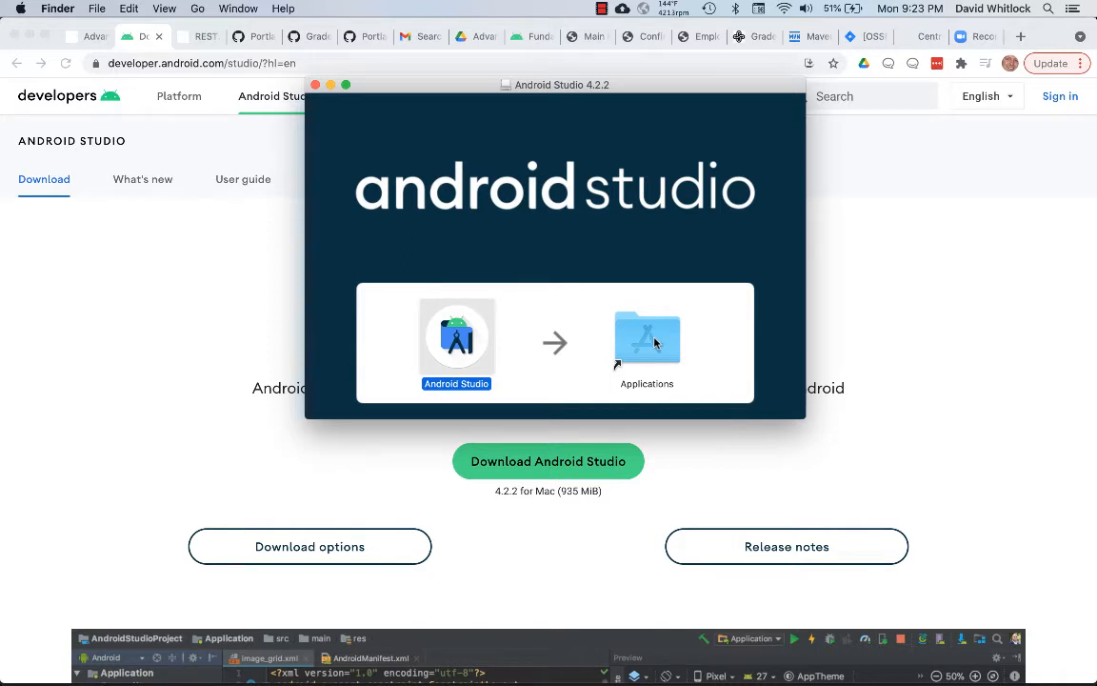
# Search the computer for "android studio" and launch the installed app, allowing the internet download to open.
pyautogui.press('super+space')
pyautogui.write('androi')
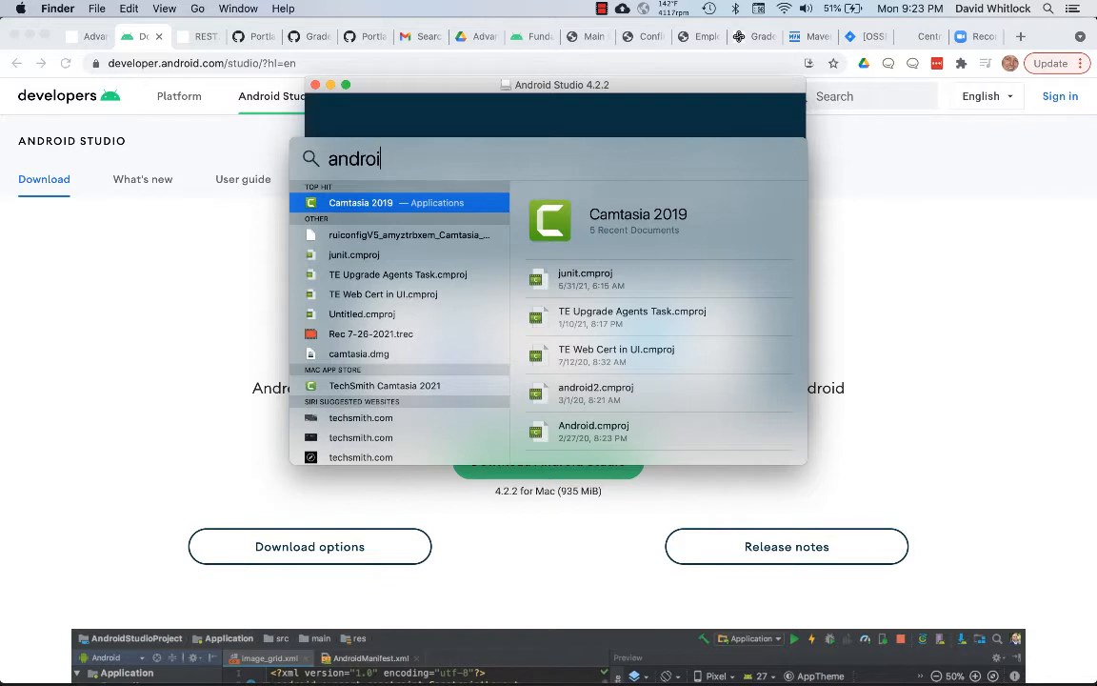
pyautogui.write('d studen')
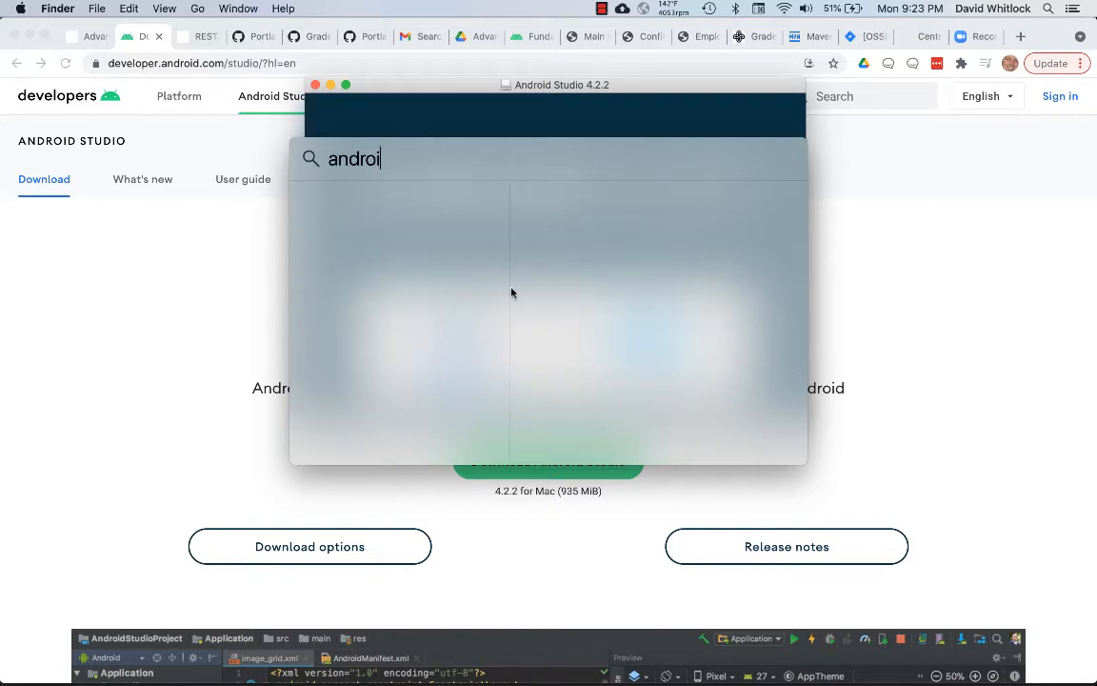
pyautogui.press('BackSpace')
pyautogui.press('BackSpace')
pyautogui.press('BackSpace')
pyautogui.write('dio')
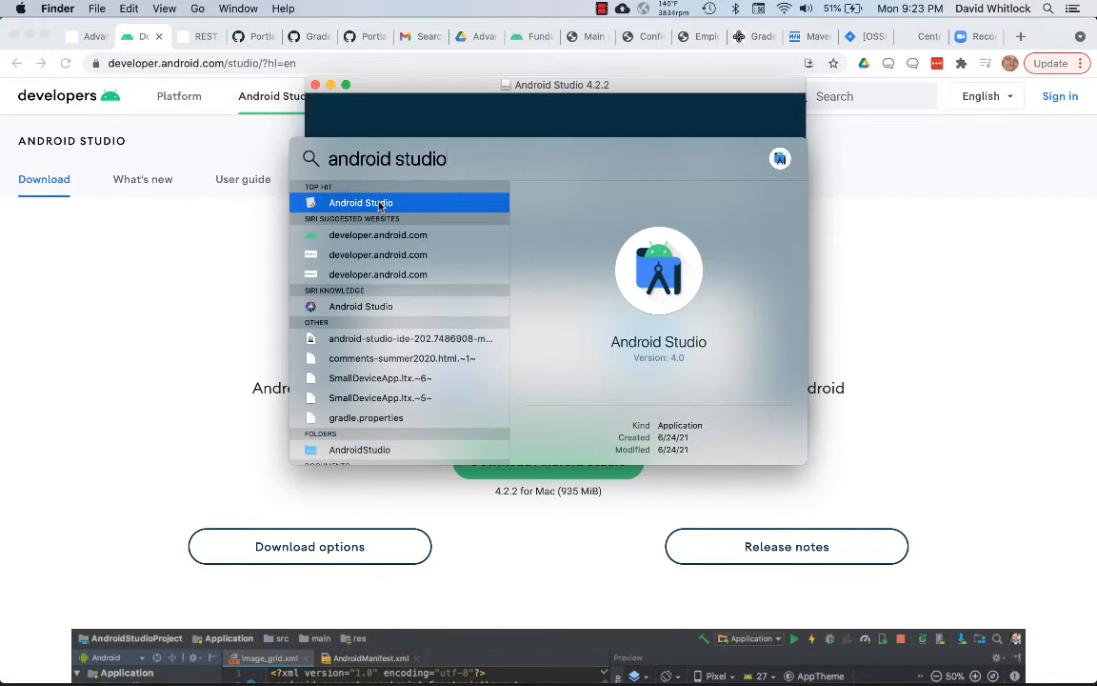
pyautogui.doubleClick(379, 206)
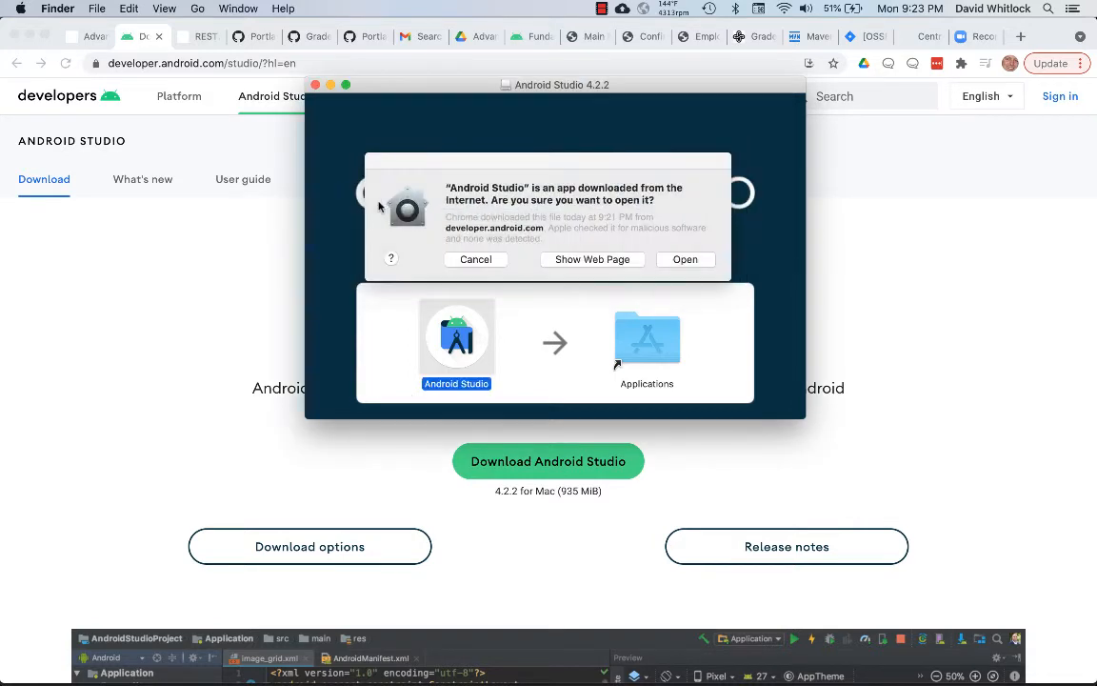
pyautogui.click(683, 259)
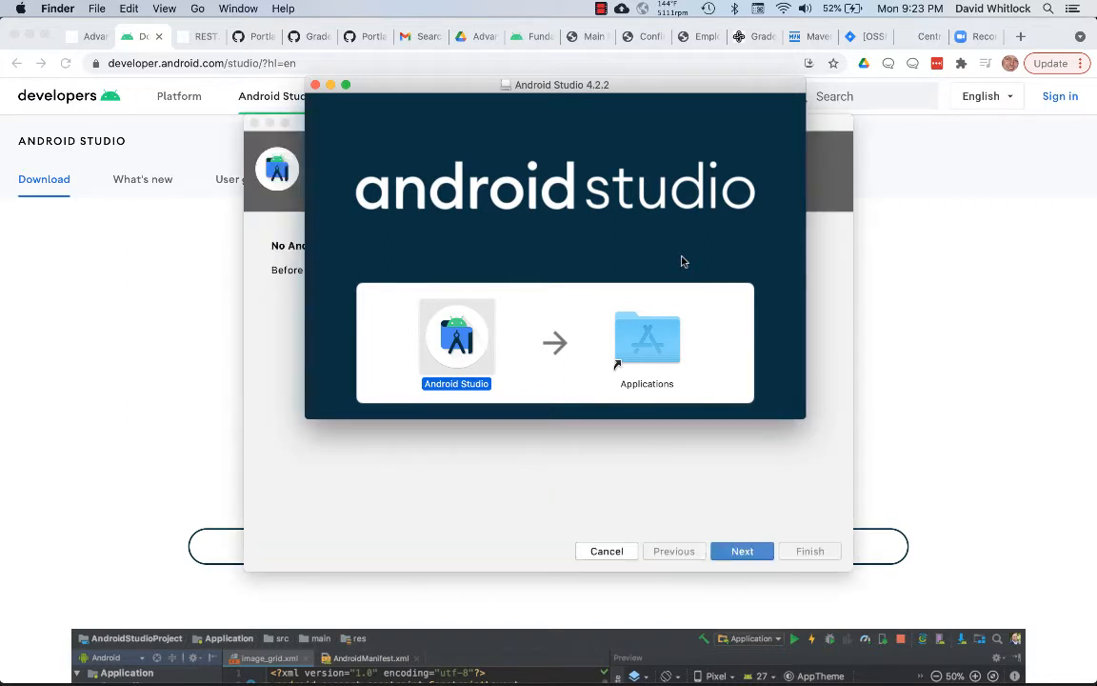
# Continue the setup wizard past the missing SDK page and accept the Android SDK and API 31 components for installation.
pyautogui.click(329, 467)
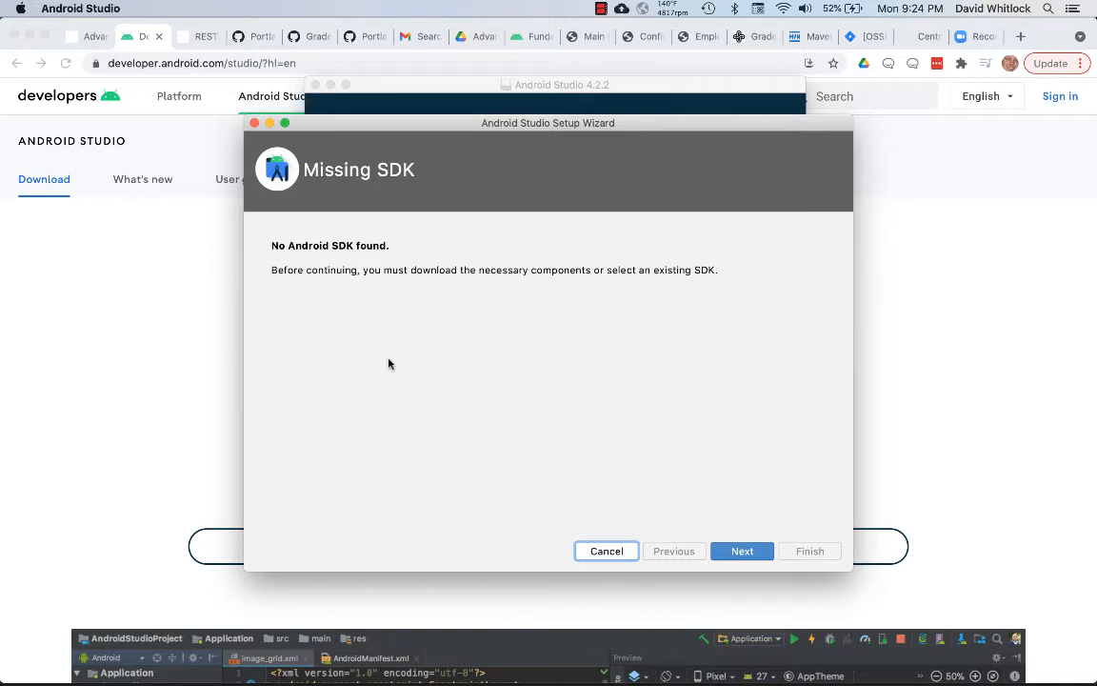
pyautogui.click(741, 552)
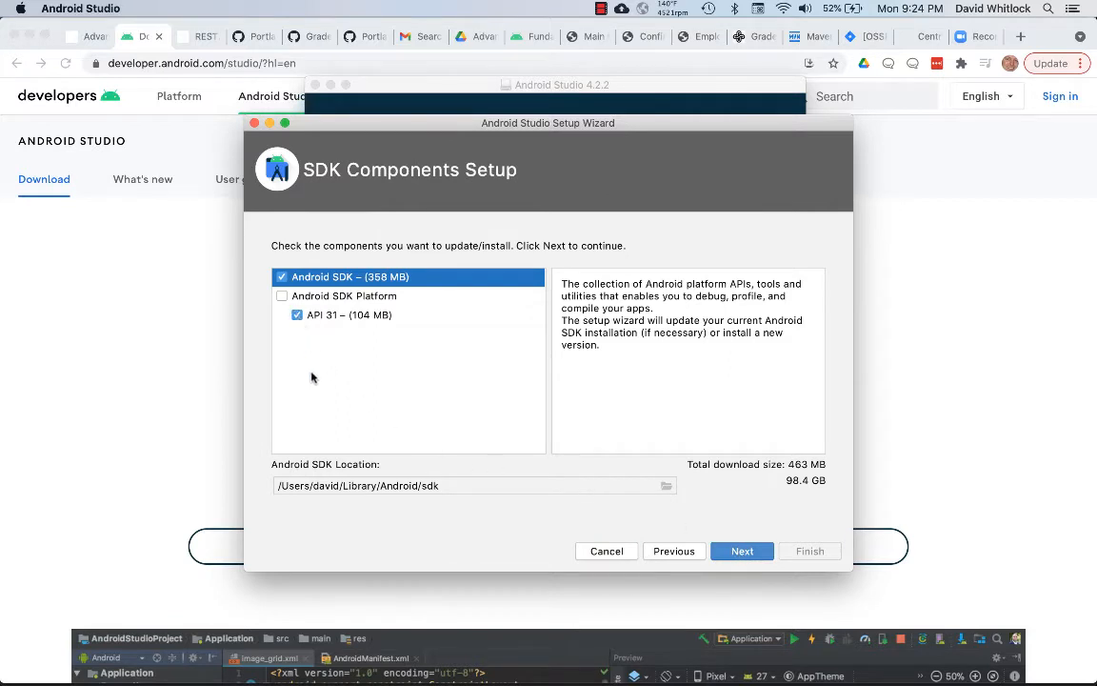
pyautogui.click(297, 315)
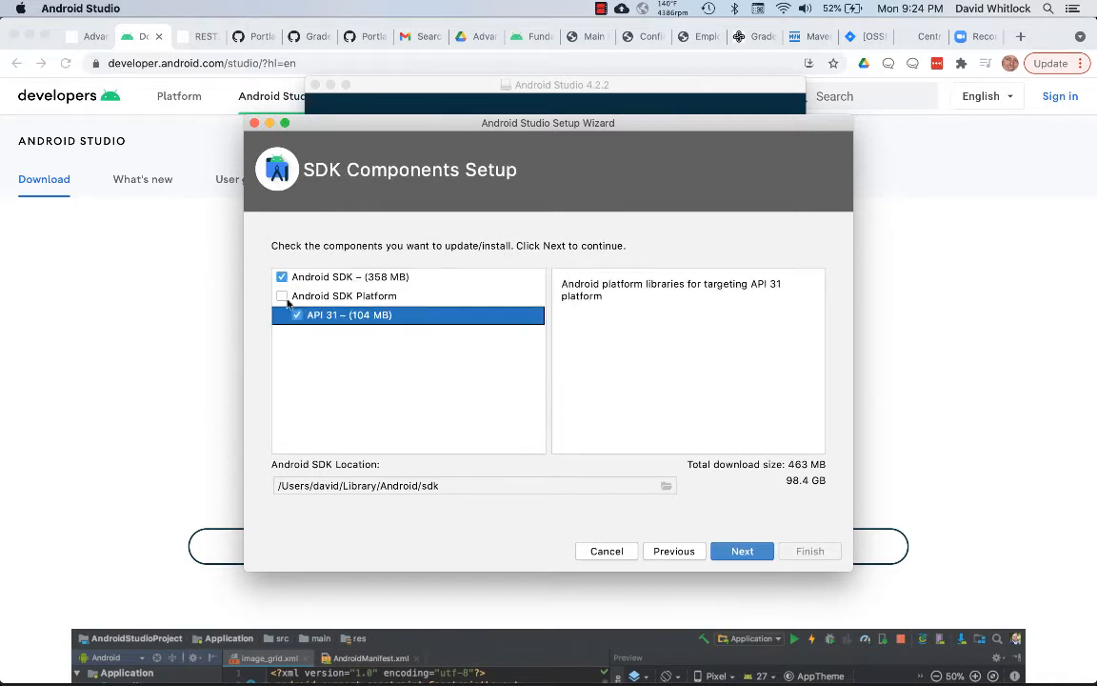
pyautogui.click(291, 291)
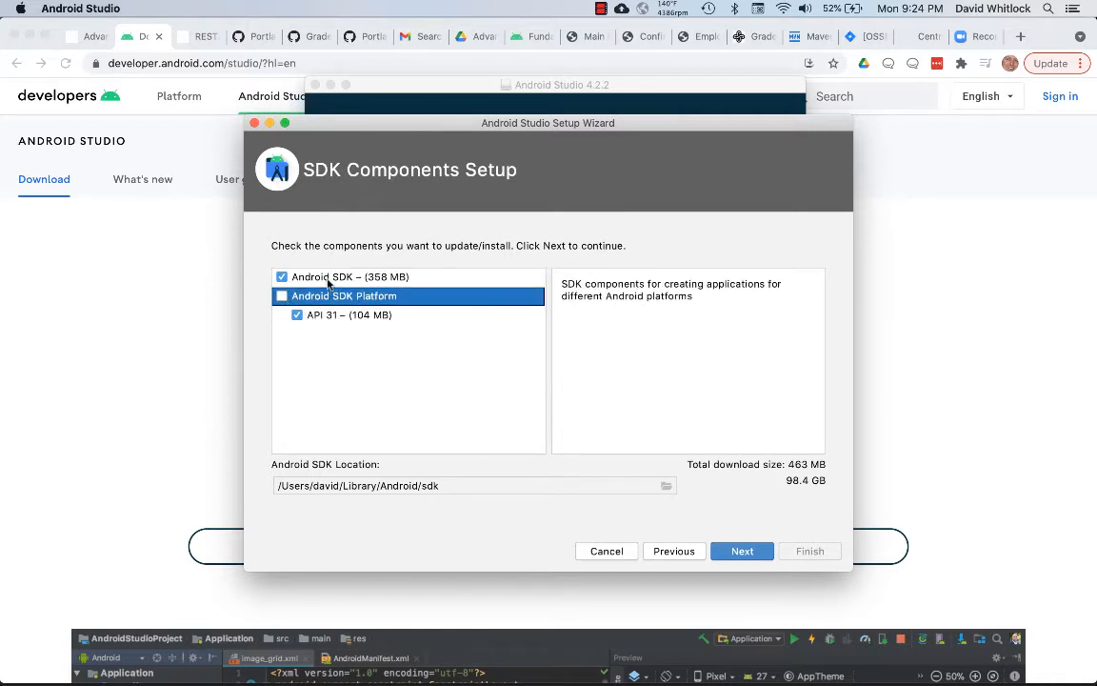
pyautogui.click(327, 282)
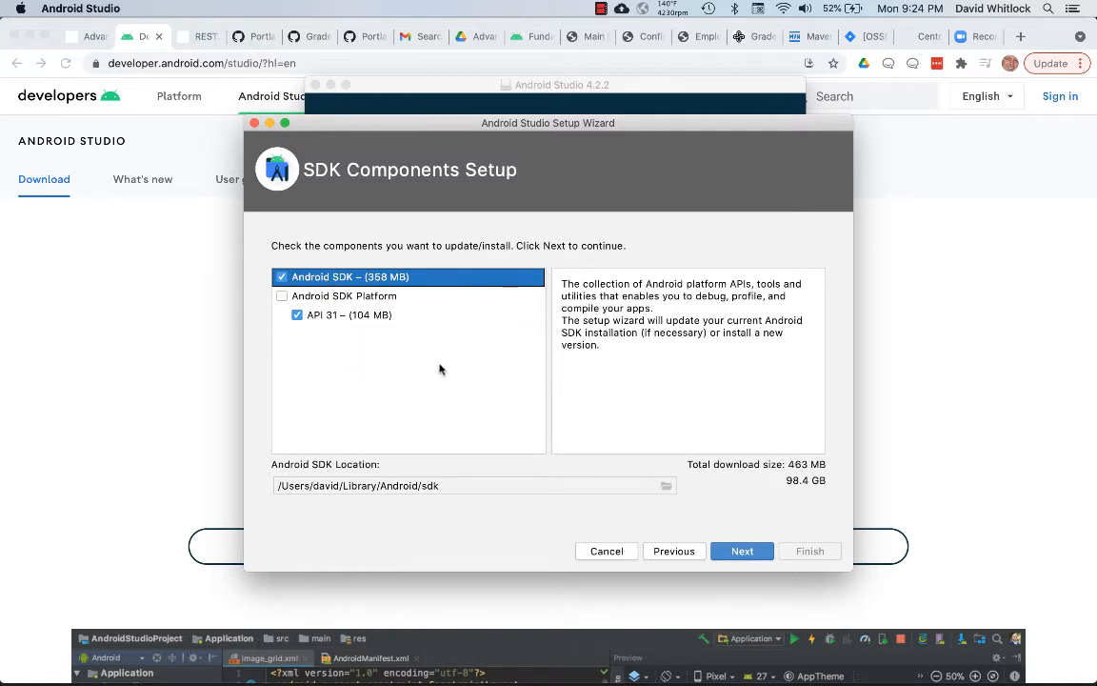
pyautogui.click(744, 549)
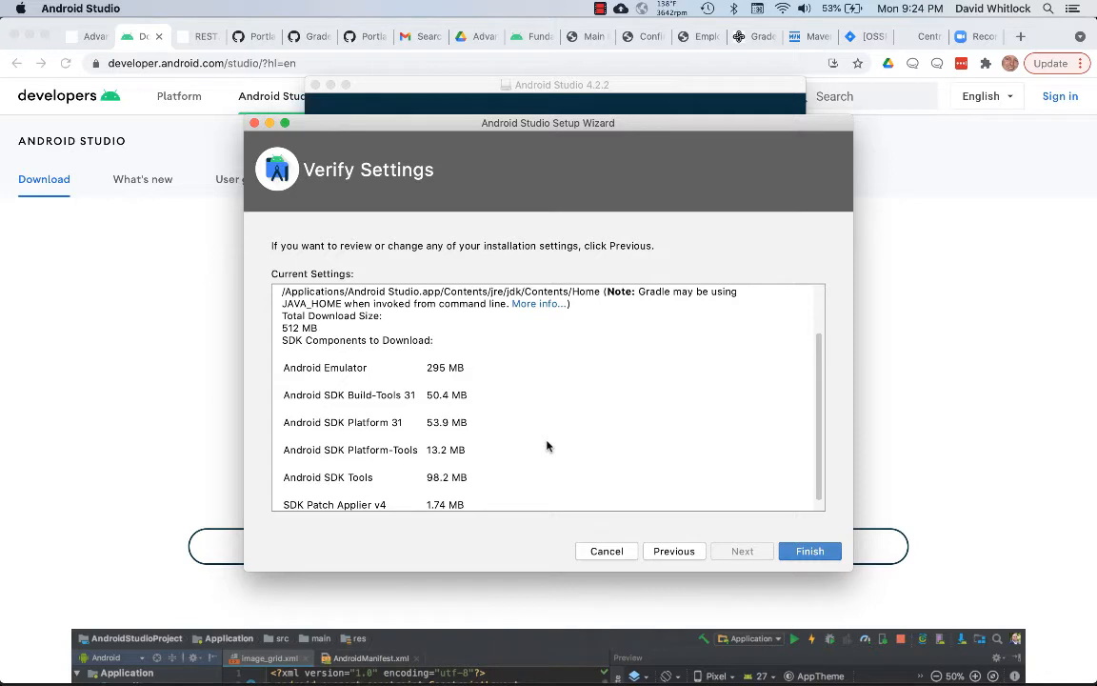
# Review the setup summary, then download the SDK components with the download details shown and finish the wizard.
pyautogui.scroll(-1, 547, 445)
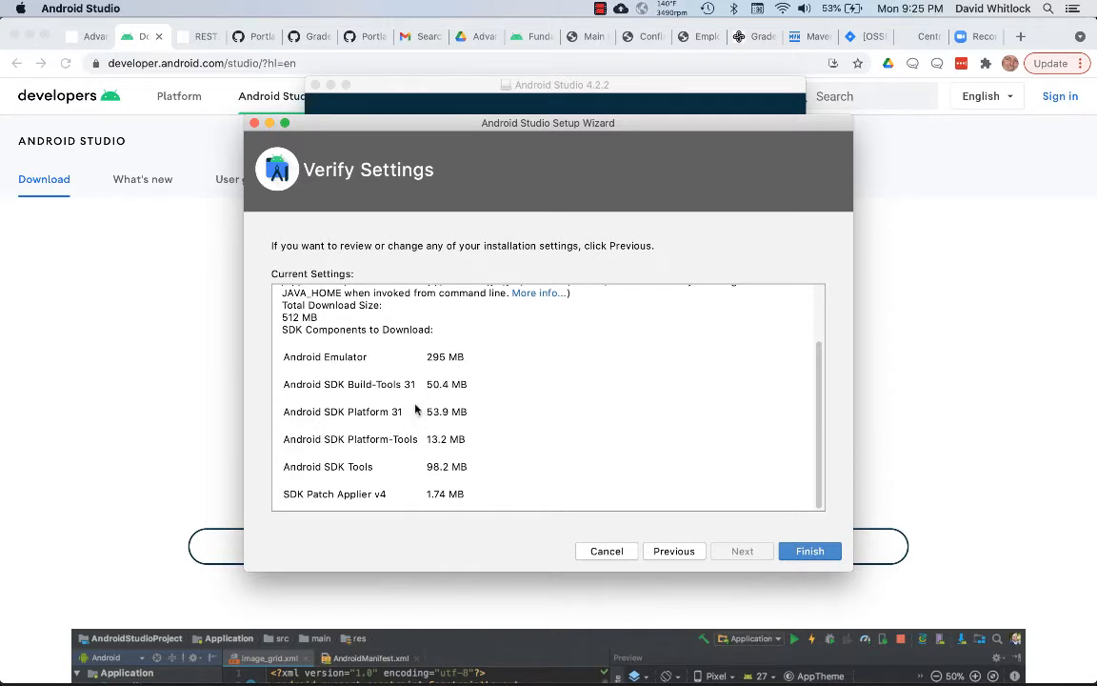
pyautogui.scroll(3, 712, 474)
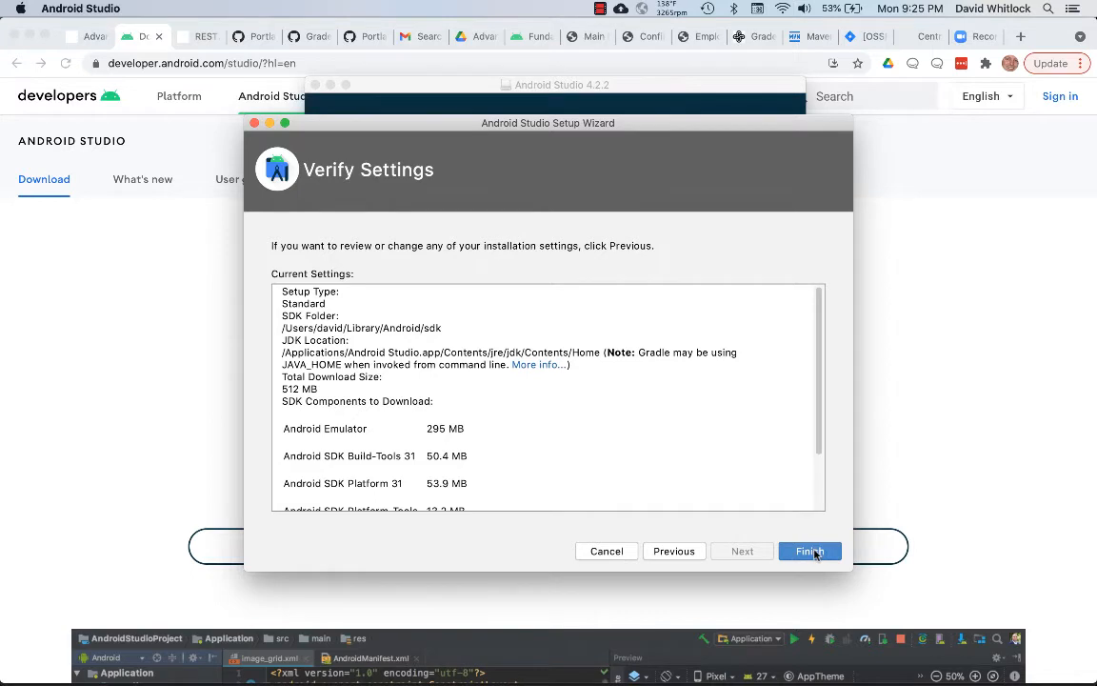
pyautogui.click(811, 551)
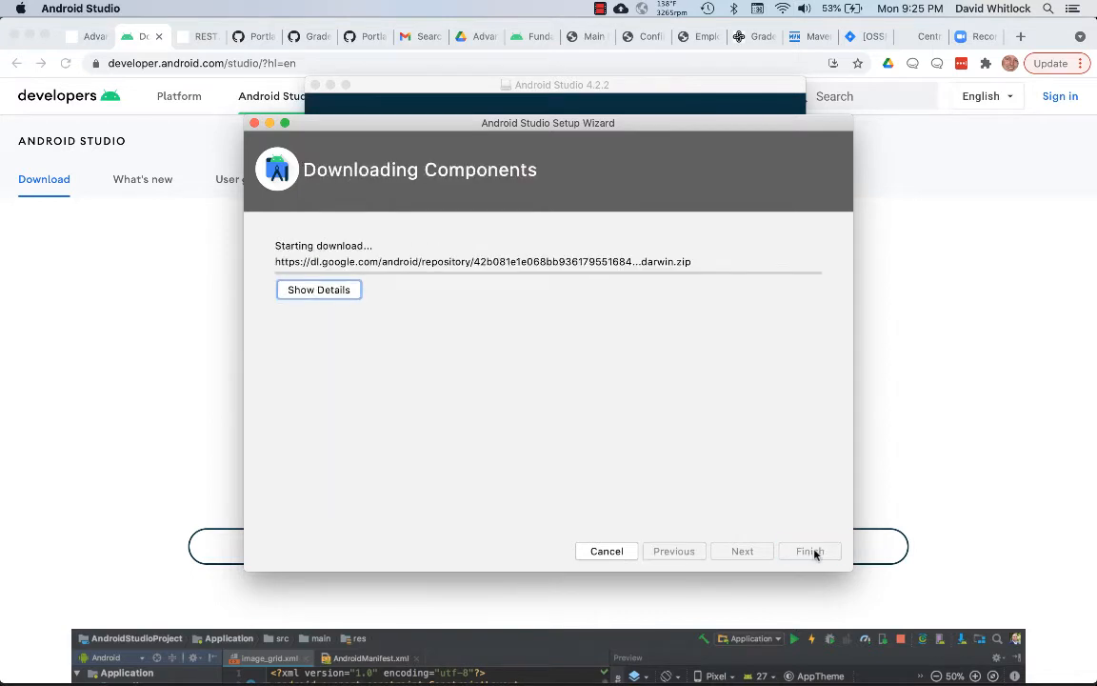
pyautogui.click(332, 296)
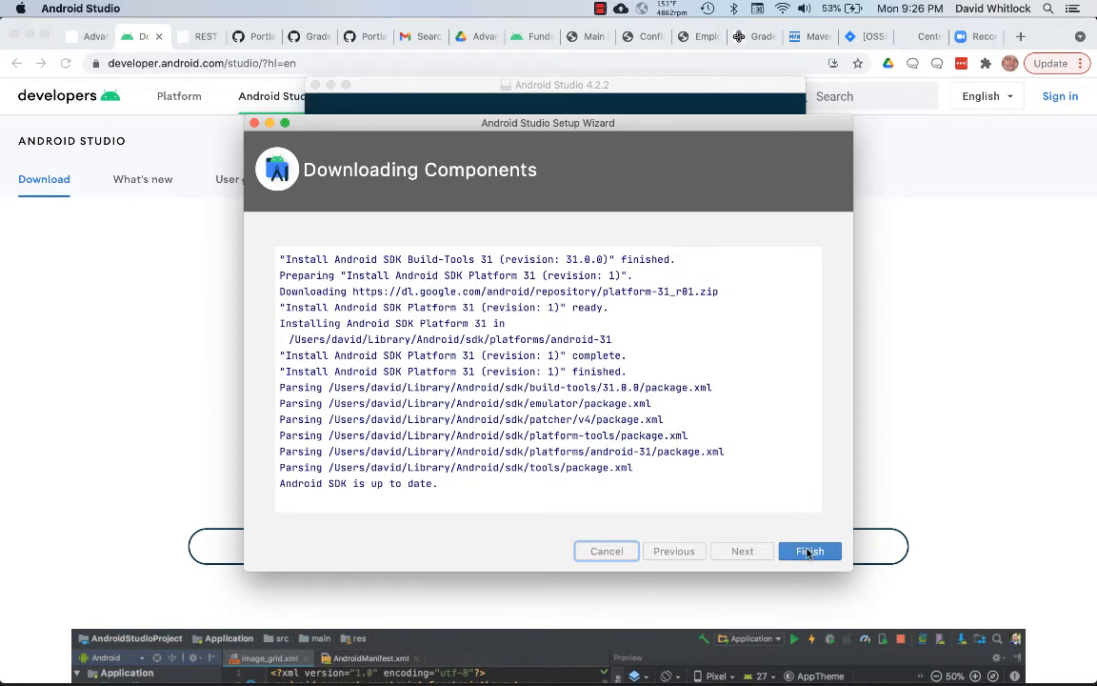
pyautogui.click(808, 551)
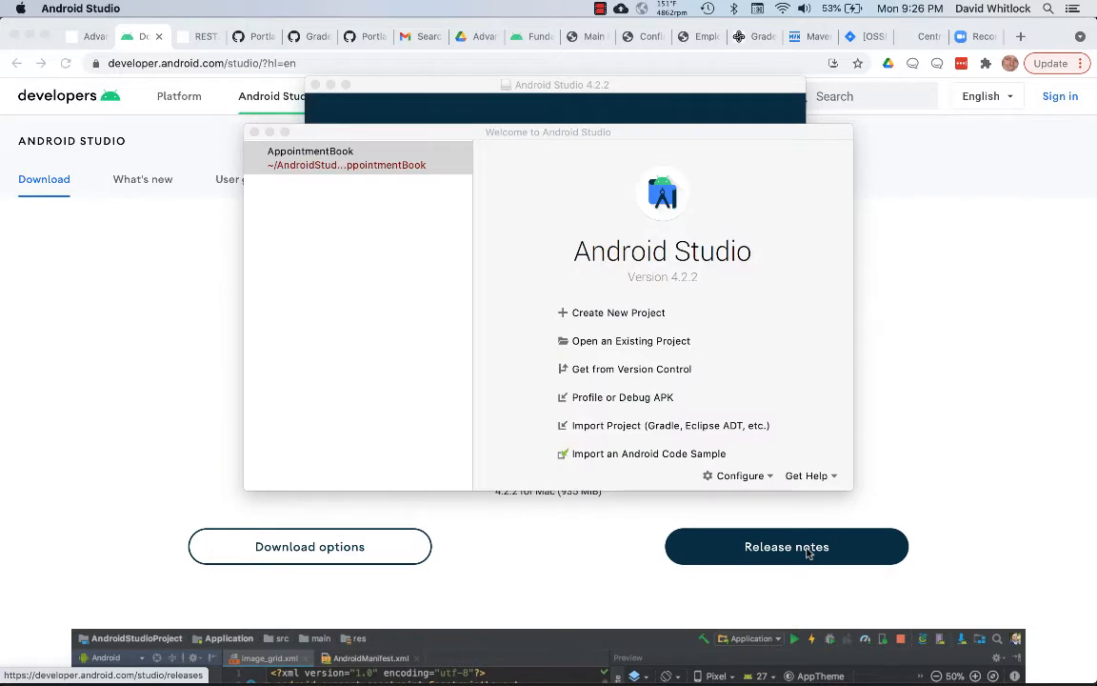
# Remove AppointmentBook from the recent projects and close the Android Studio 4.2.2 disk image window.
pyautogui.click(456, 158)
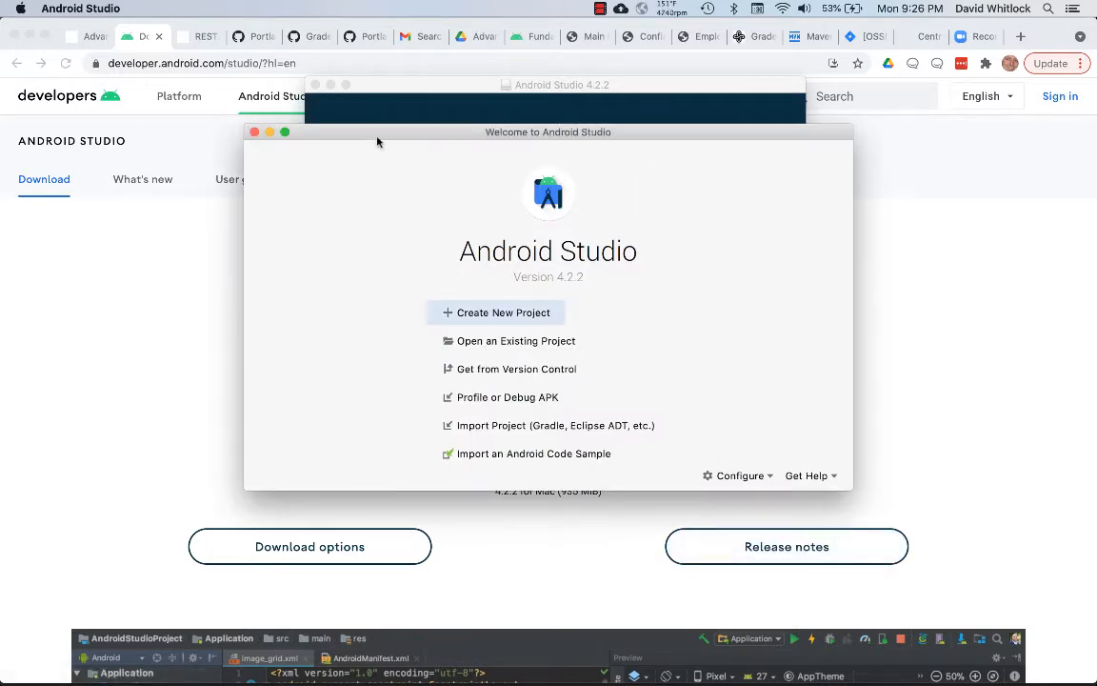
pyautogui.click(316, 84)
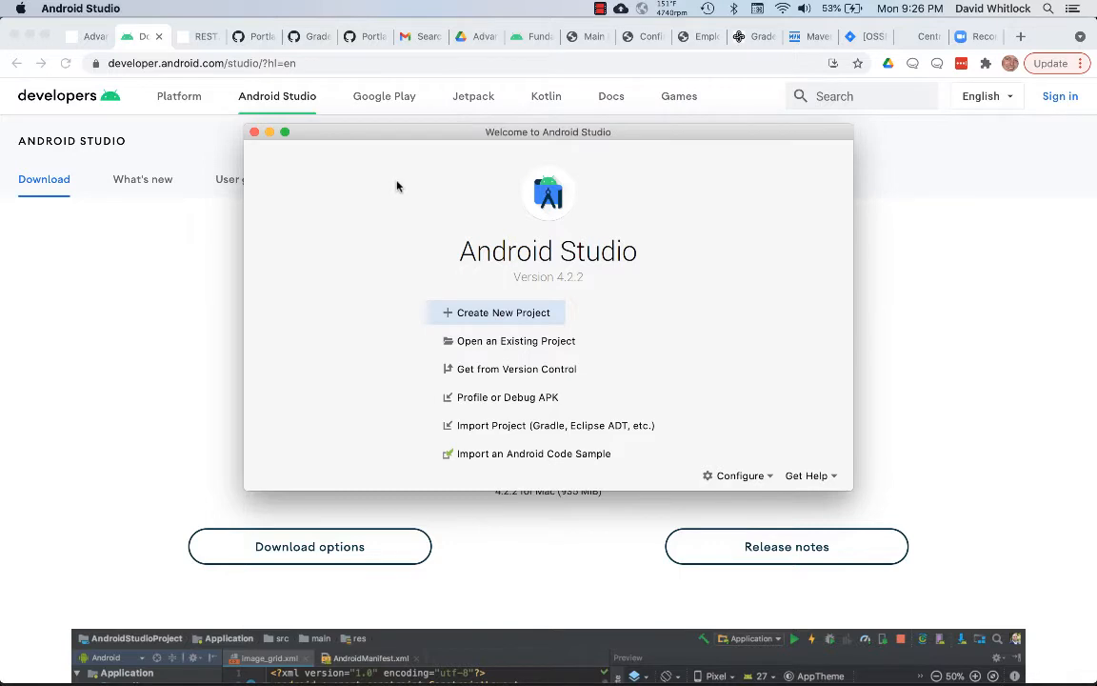
# Start a new project, look through the Phone and Tablet templates, and choose Basic Activity.
pyautogui.click(473, 317)
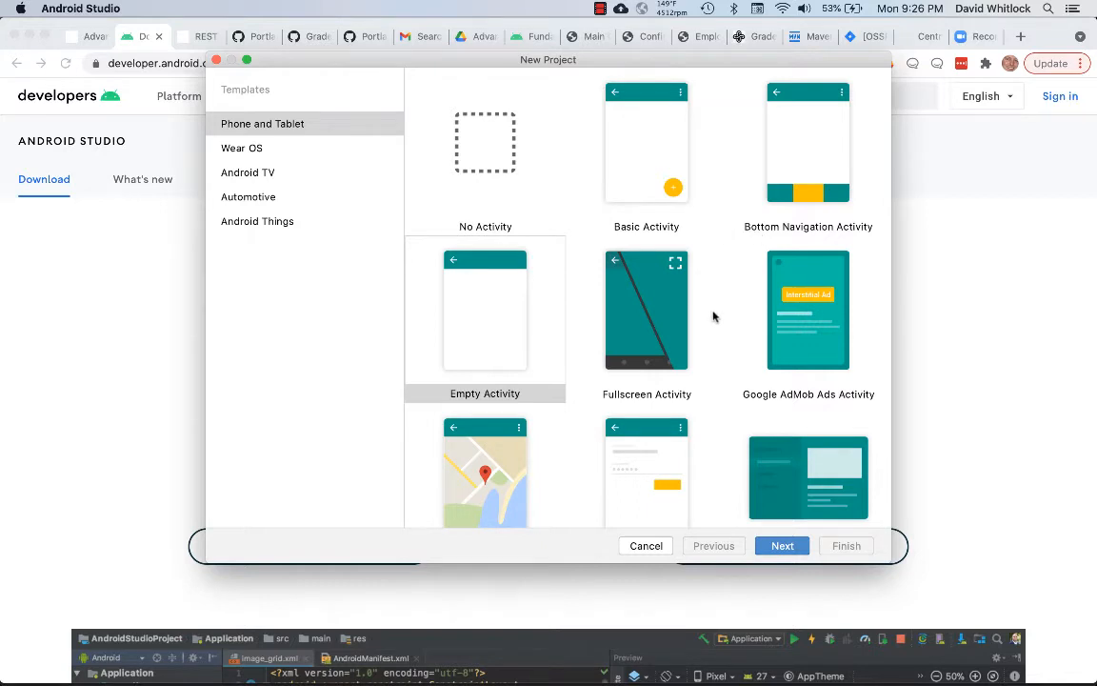
pyautogui.scroll(-2, 712, 316)
pyautogui.scroll(2, 713, 317)
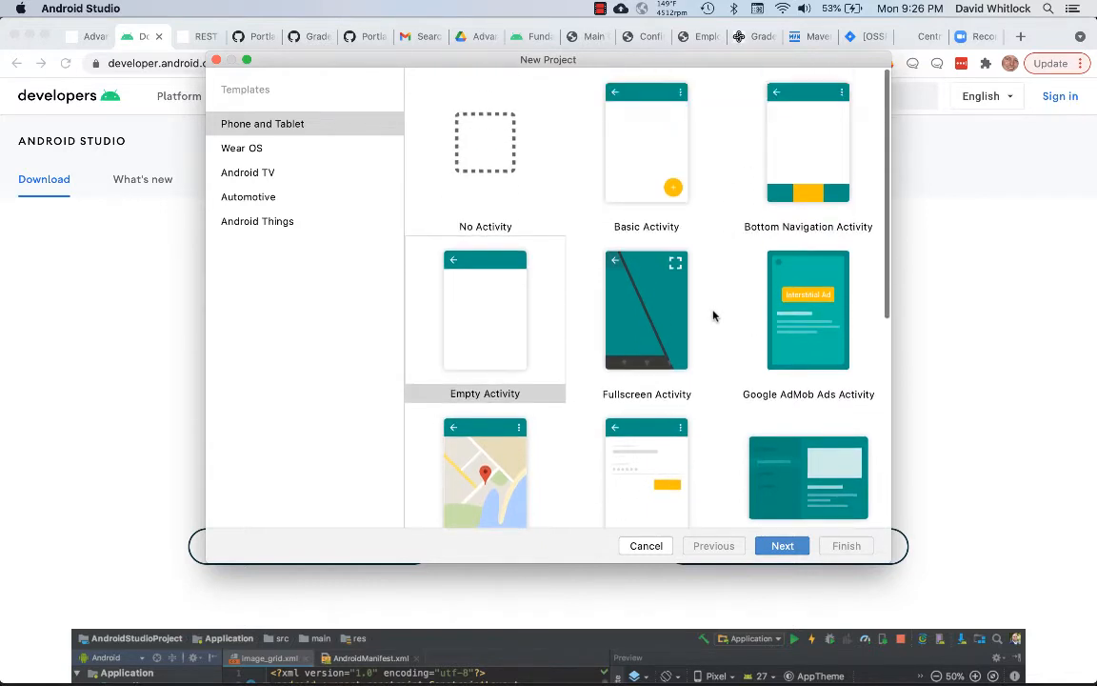
pyautogui.click(660, 168)
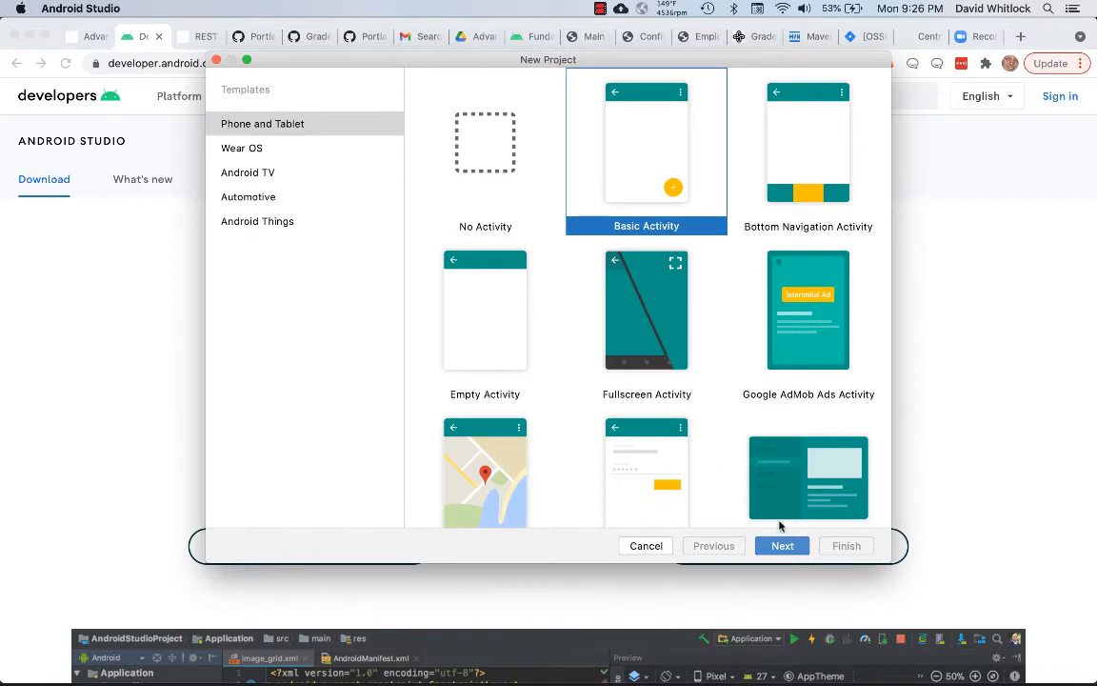
pyautogui.scroll(-8, 692, 411)
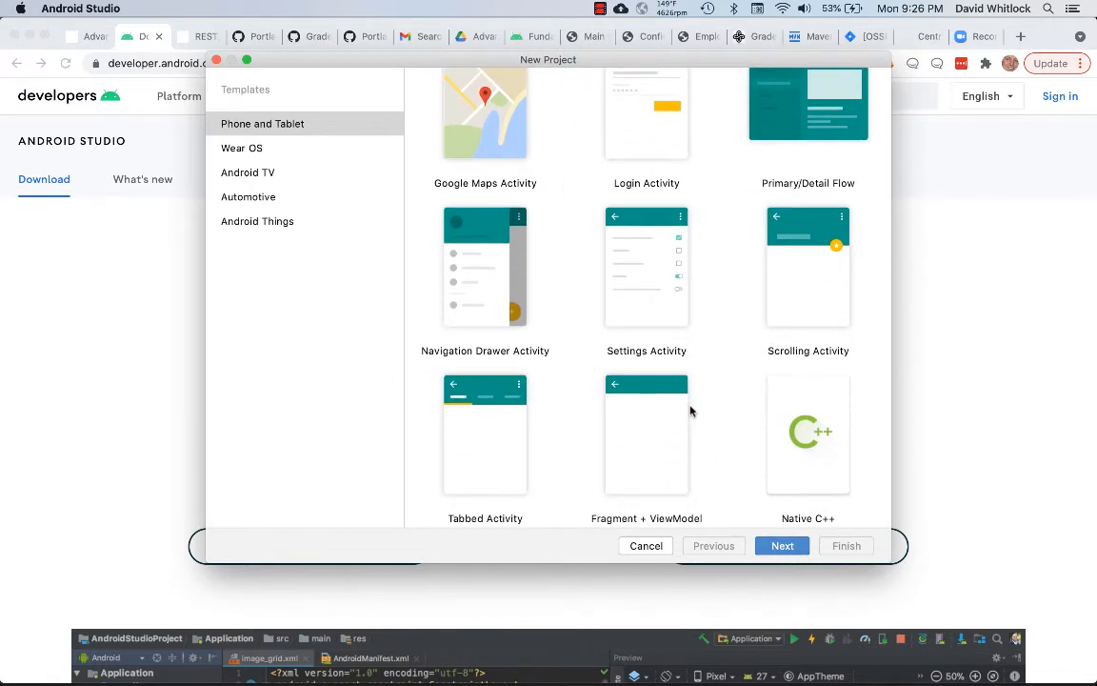
pyautogui.scroll(1, 691, 411)
pyautogui.scroll(8, 692, 411)
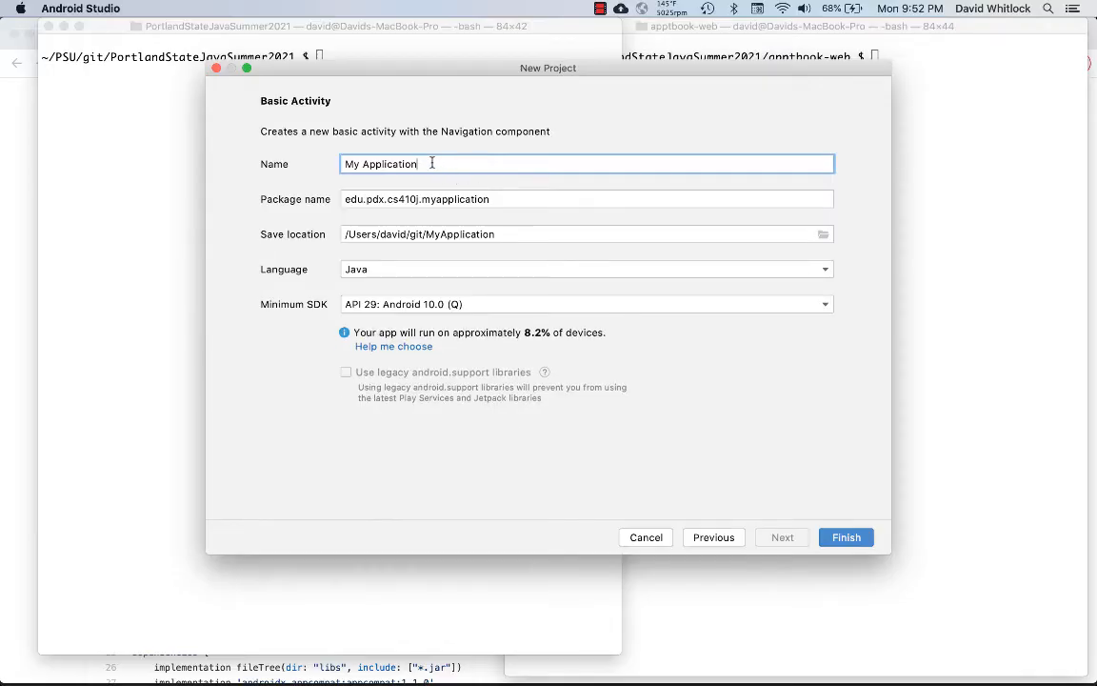
# Name the new project "Appointment Book".
pyautogui.tripleClick(432, 163)
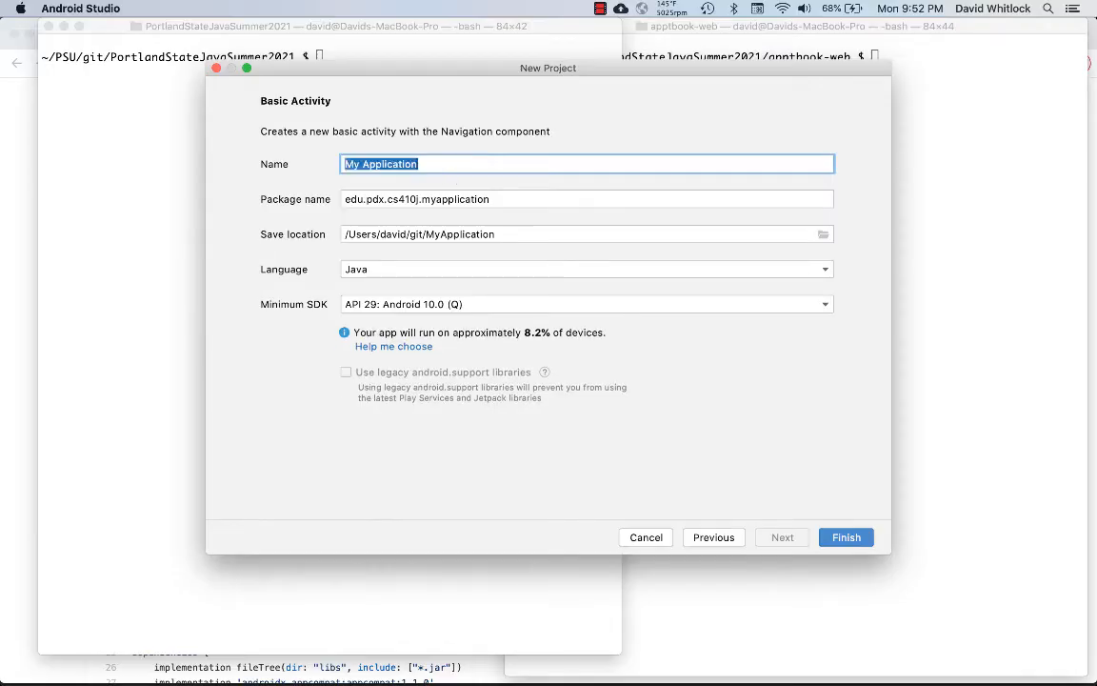
pyautogui.write('A[[')
pyautogui.press('super+a')
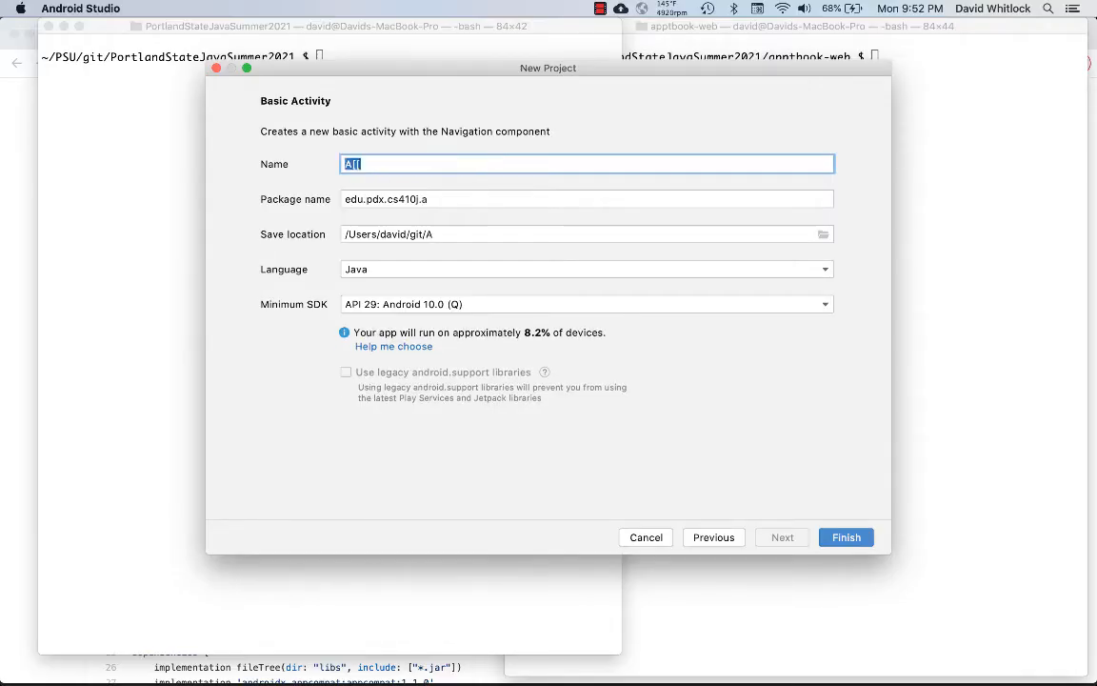
pyautogui.write('AppointmentBook')
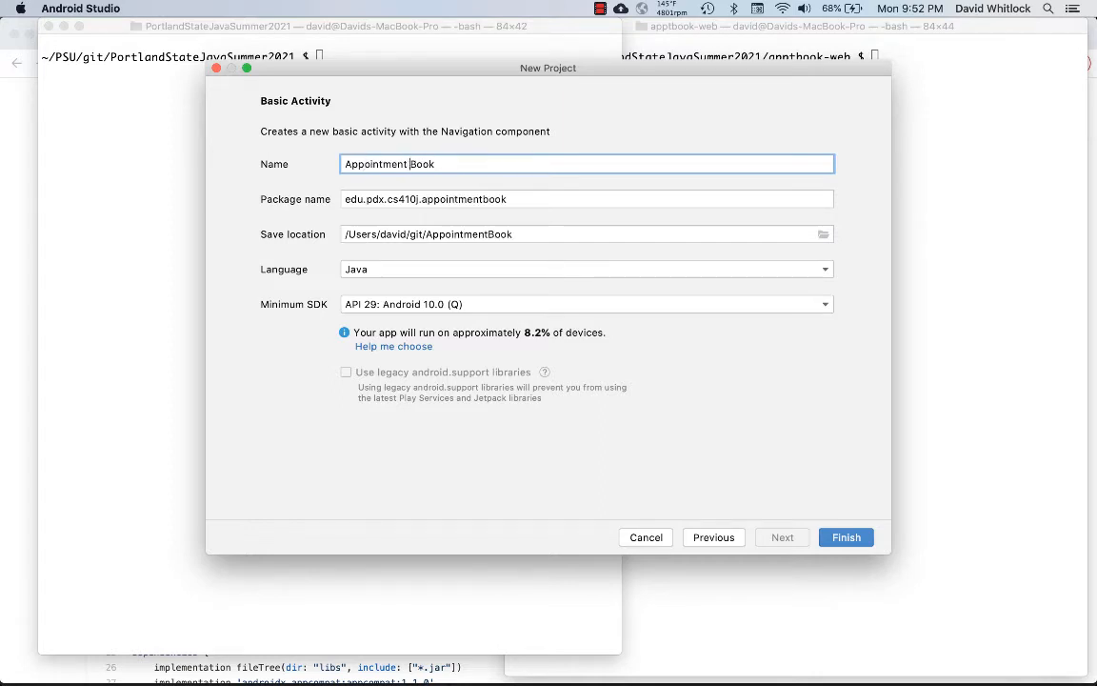
# Replace the last segment of the package name with the developer's surname in lowercase, keeping the edu.pdx.cs410j prefix.
pyautogui.doubleClick(472, 198)
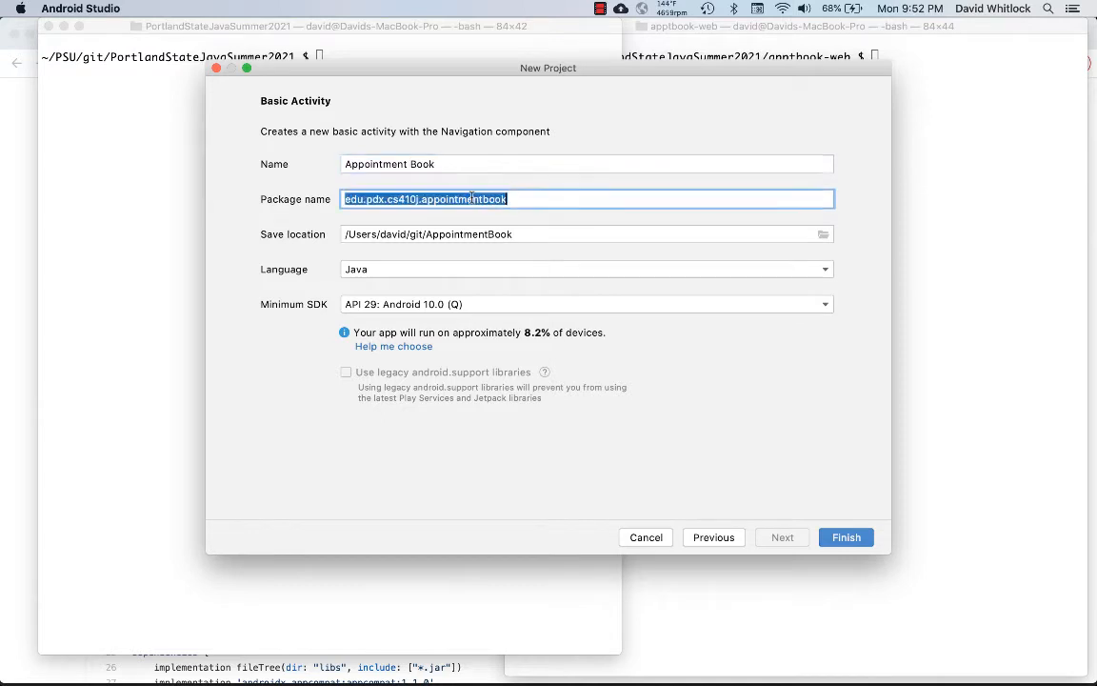
pyautogui.click(472, 198)
pyautogui.doubleClick(472, 198)
pyautogui.write('w')
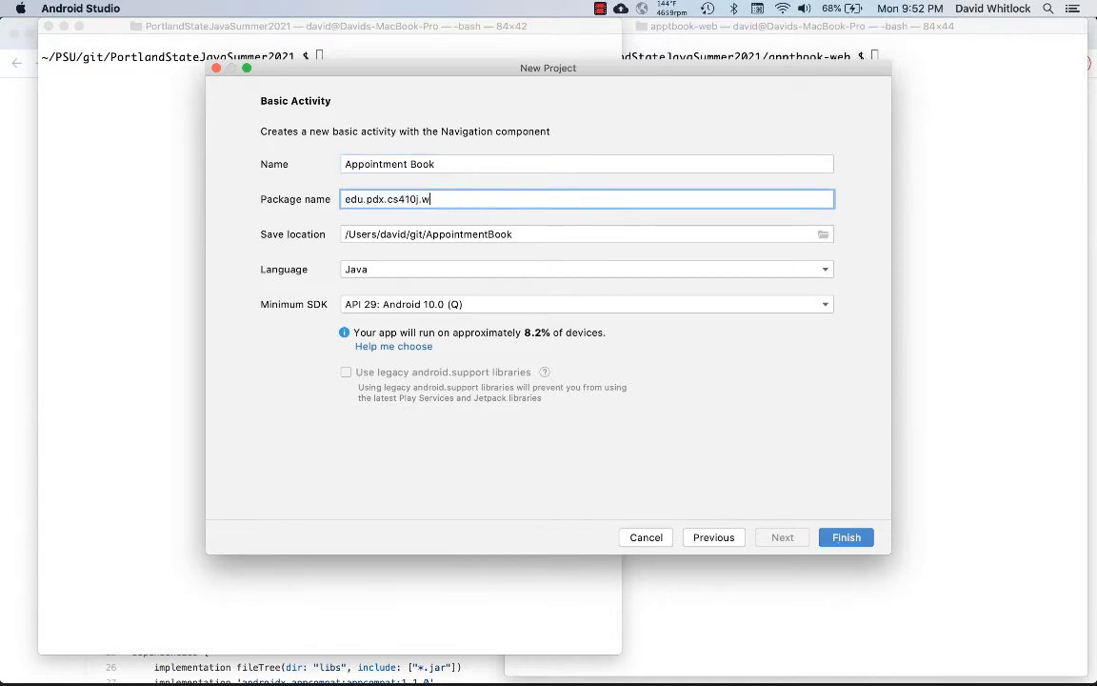
pyautogui.write('hitlock')
# Set the save location to PSU/git/PortlandStateJavaSummer2021/apptbook-android inside the user's home folder.
pyautogui.click(533, 239)
pyautogui.hotkey('alt', 'Left')
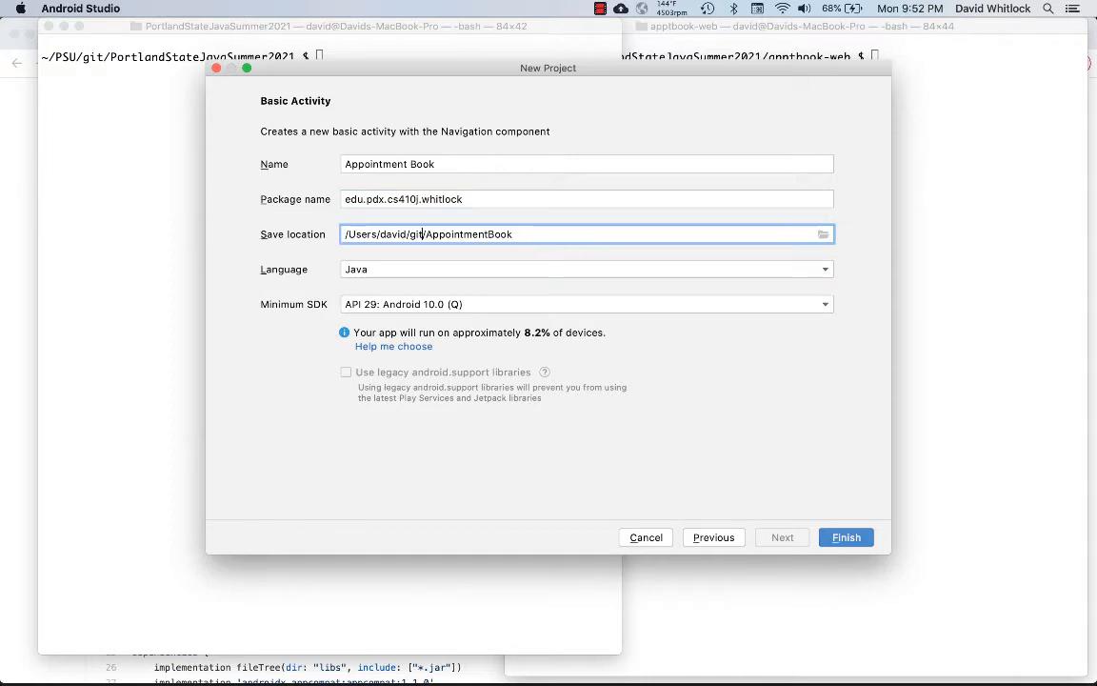
pyautogui.hotkey('alt', 'Left')
pyautogui.press('shift+super+Right')
pyautogui.write('PSU/git')
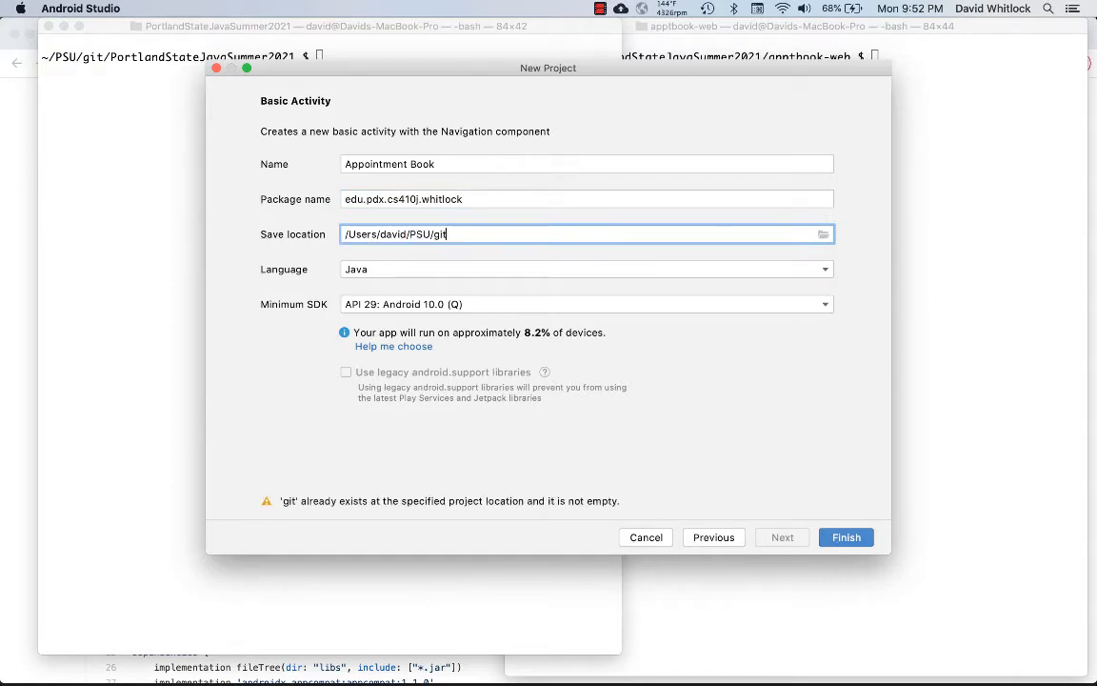
pyautogui.write('/')
pyautogui.write('Por')
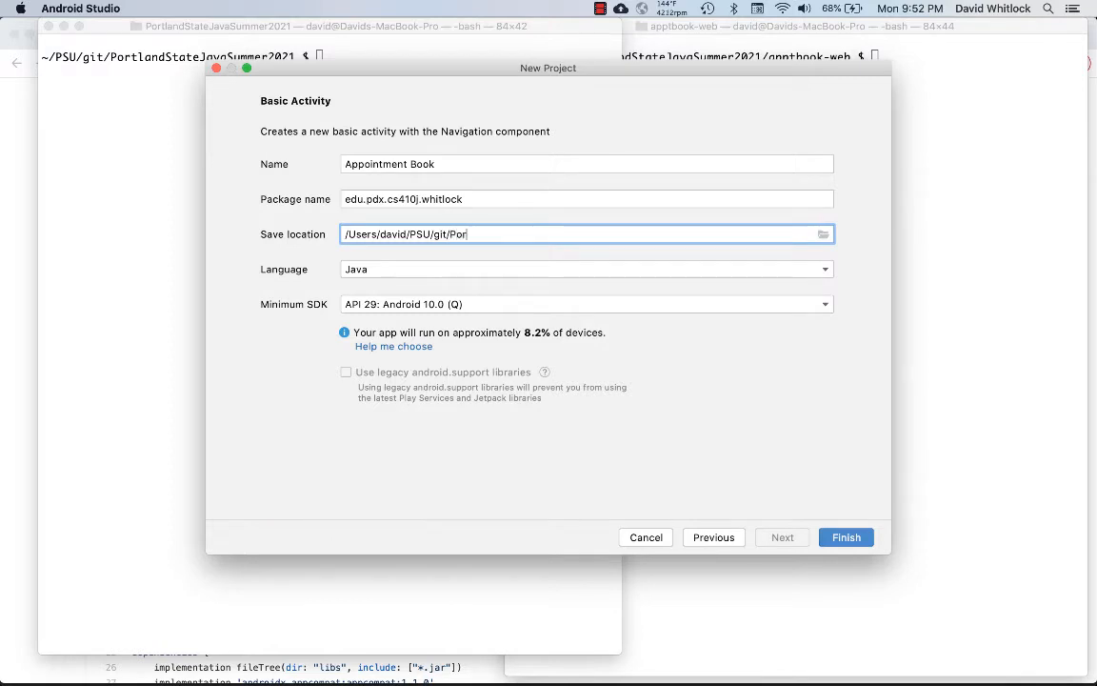
pyautogui.write('tlandStateJavaSummer2021')
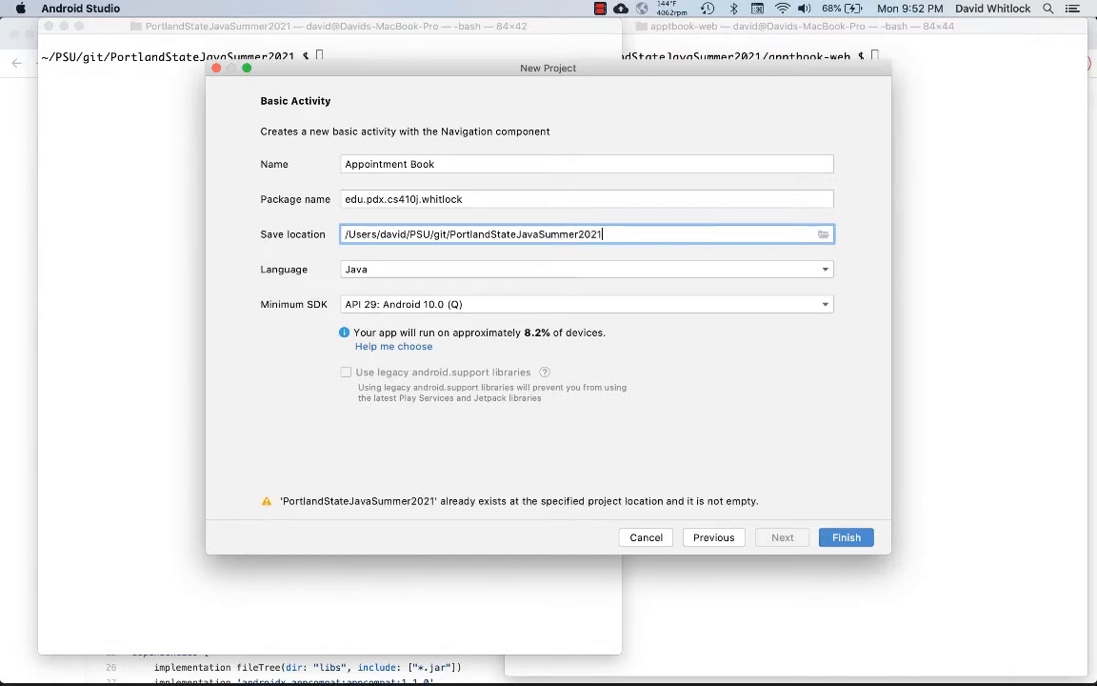
pyautogui.write('/app')
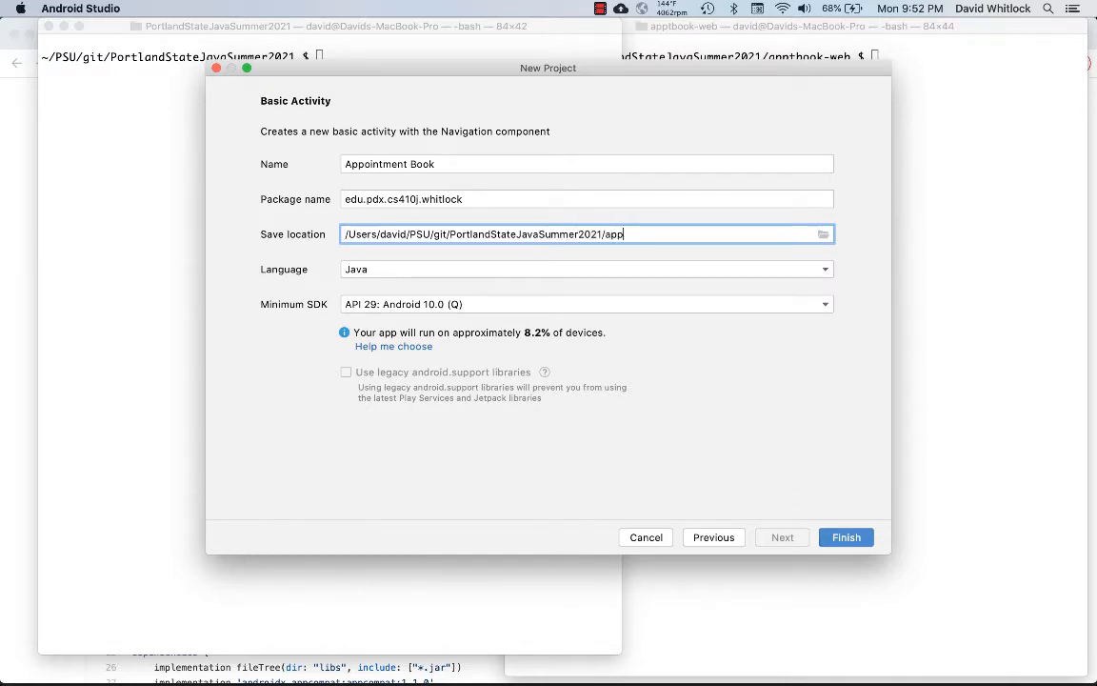
pyautogui.write('tbook-android')
# Check the language choices, keeping Java, and choose API 29: Android 10.0 (Q) as the minimum SDK.
pyautogui.click(527, 270)
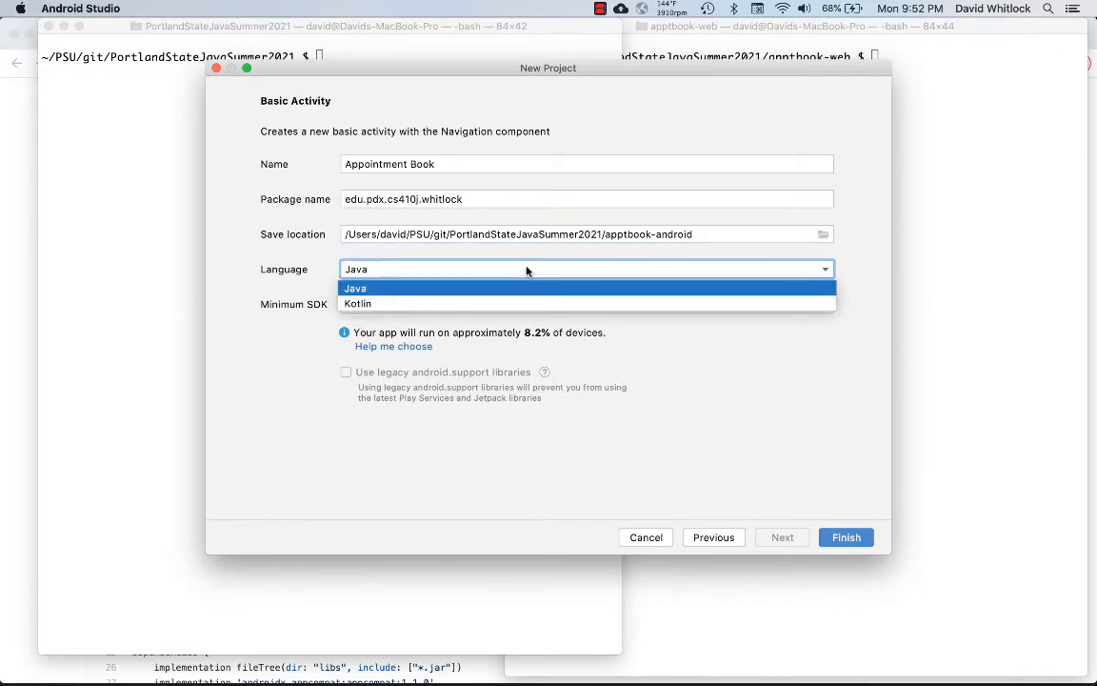
pyautogui.click(527, 271)
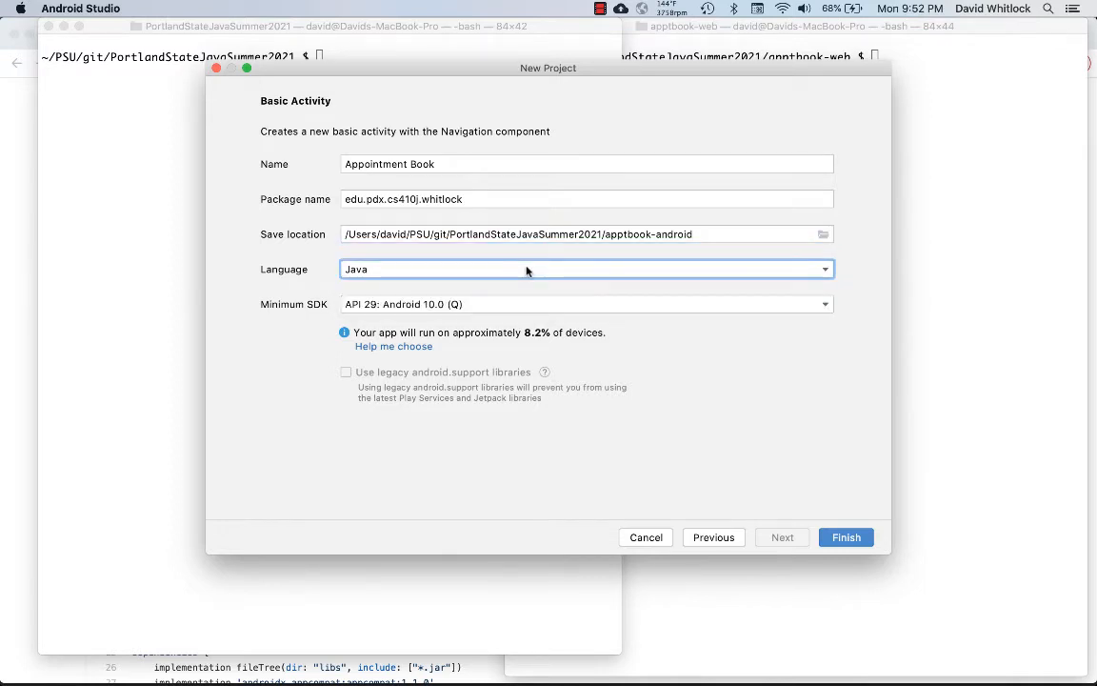
pyautogui.click(483, 305)
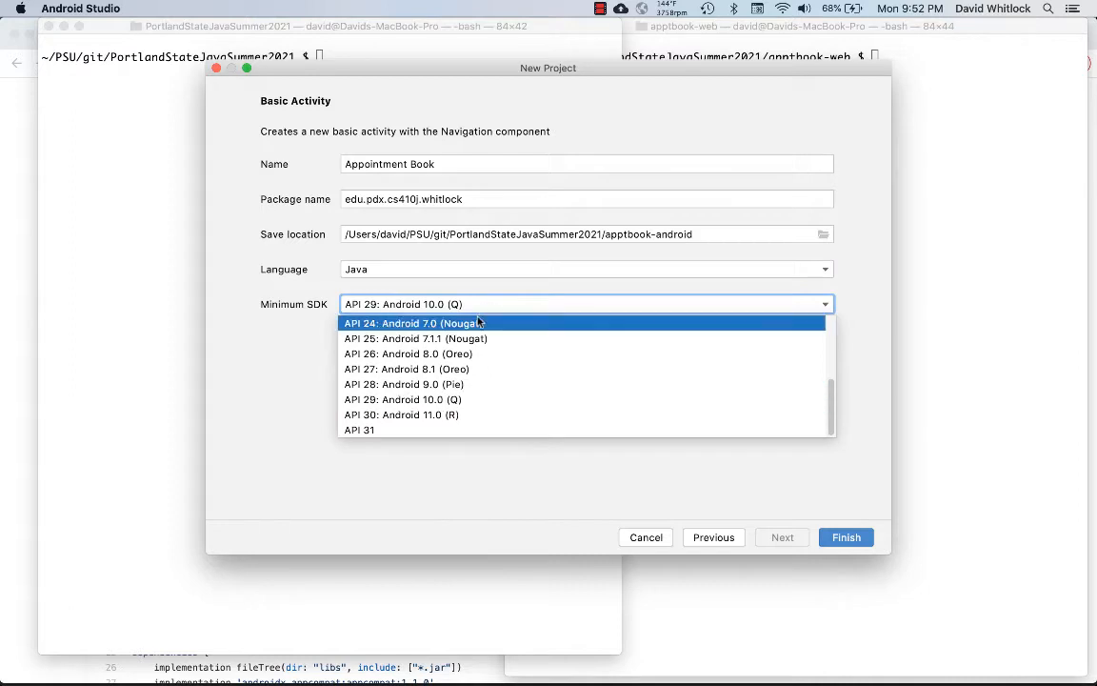
pyautogui.click(464, 404)
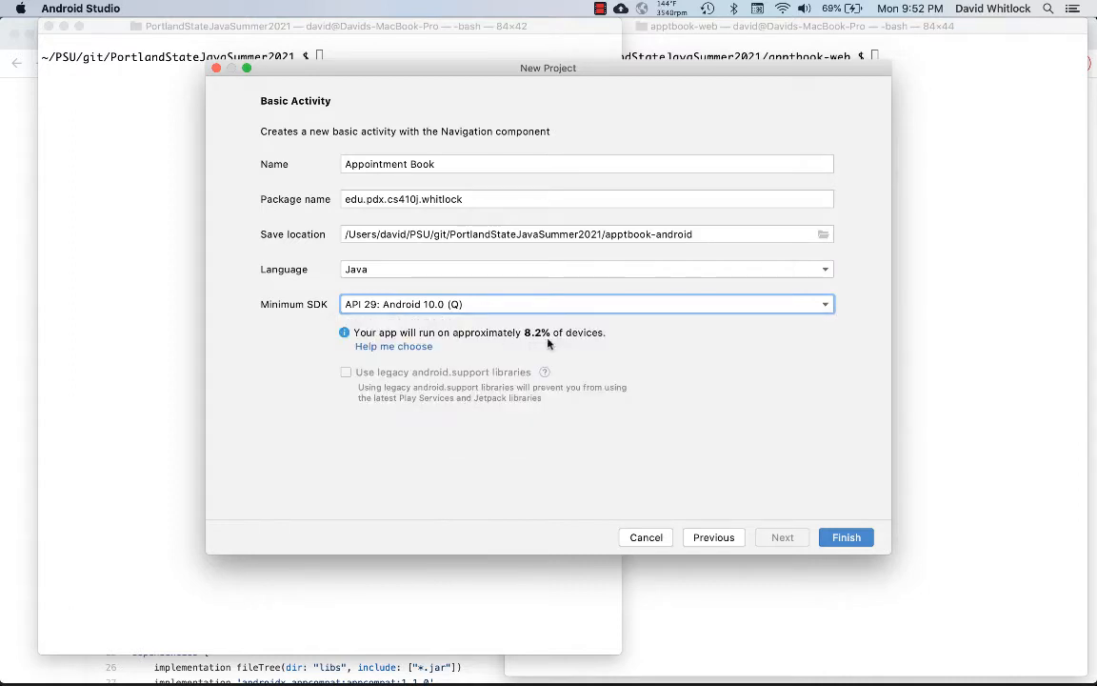
# Correct the course segment of the package name to cs410J with a capital J and create the project.
pyautogui.click(841, 539)
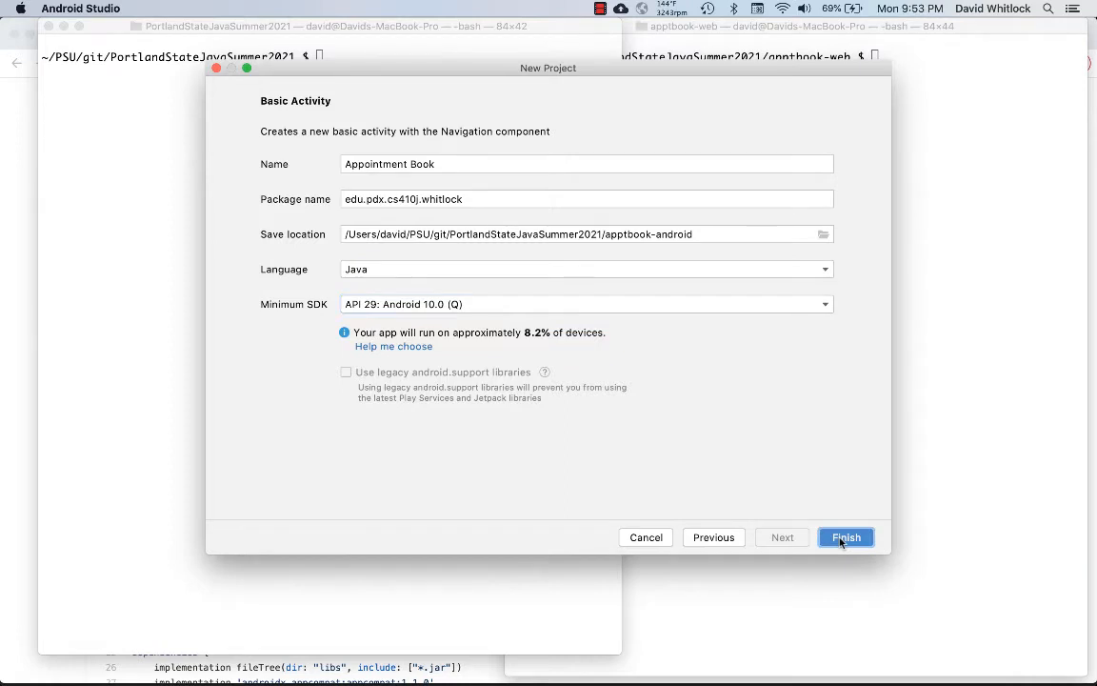
pyautogui.click(417, 200)
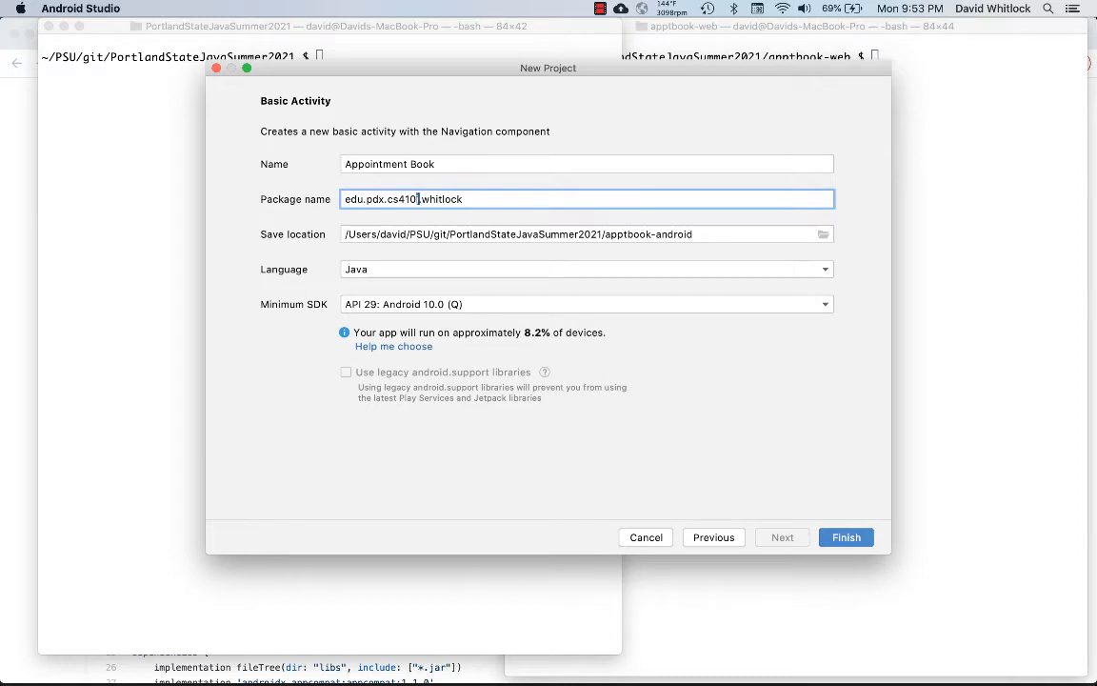
pyautogui.write('J')
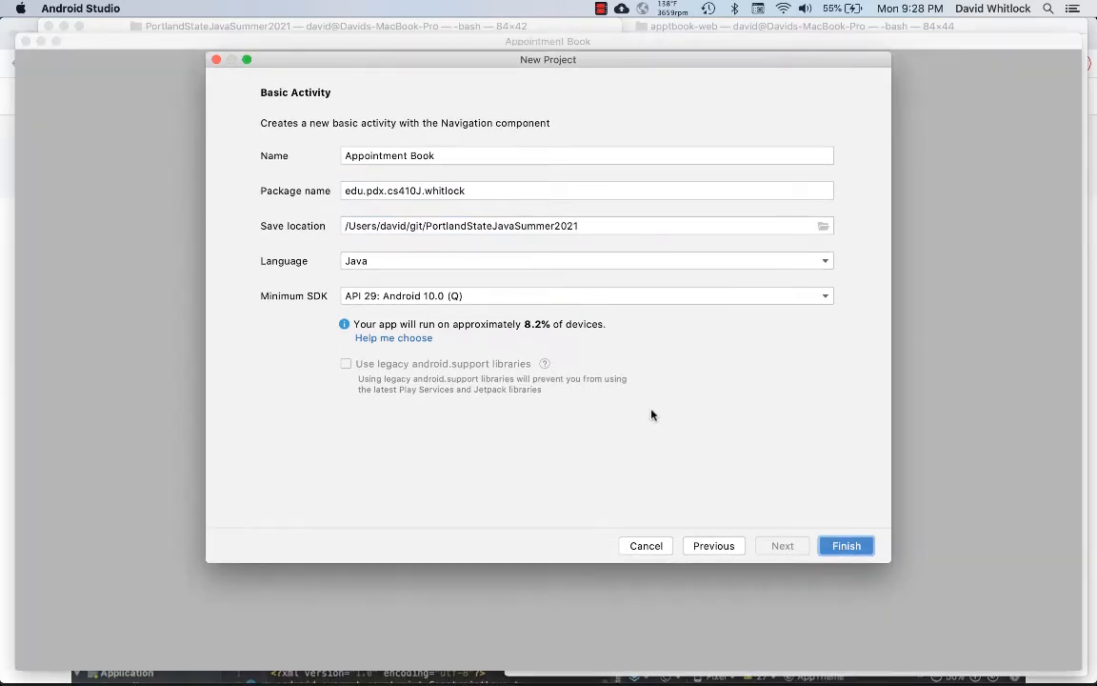
pyautogui.press('Return')
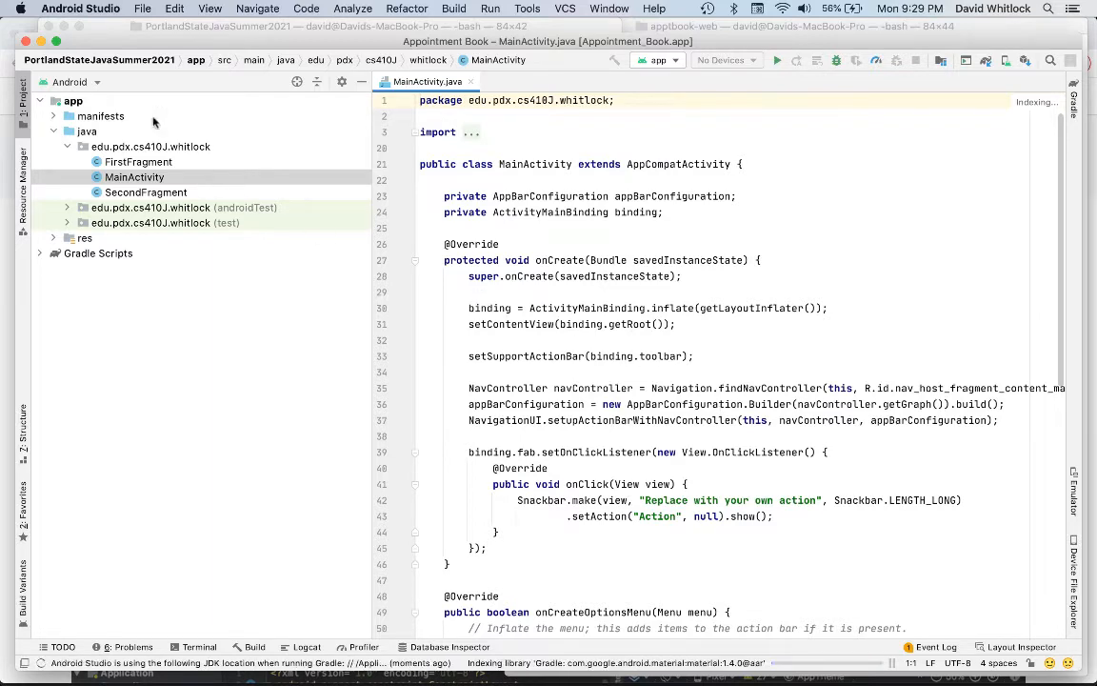
# Enlarge the project window to fill the screen and expand the androidTest and test packages to examine their example tests.
pyautogui.click(56, 43)
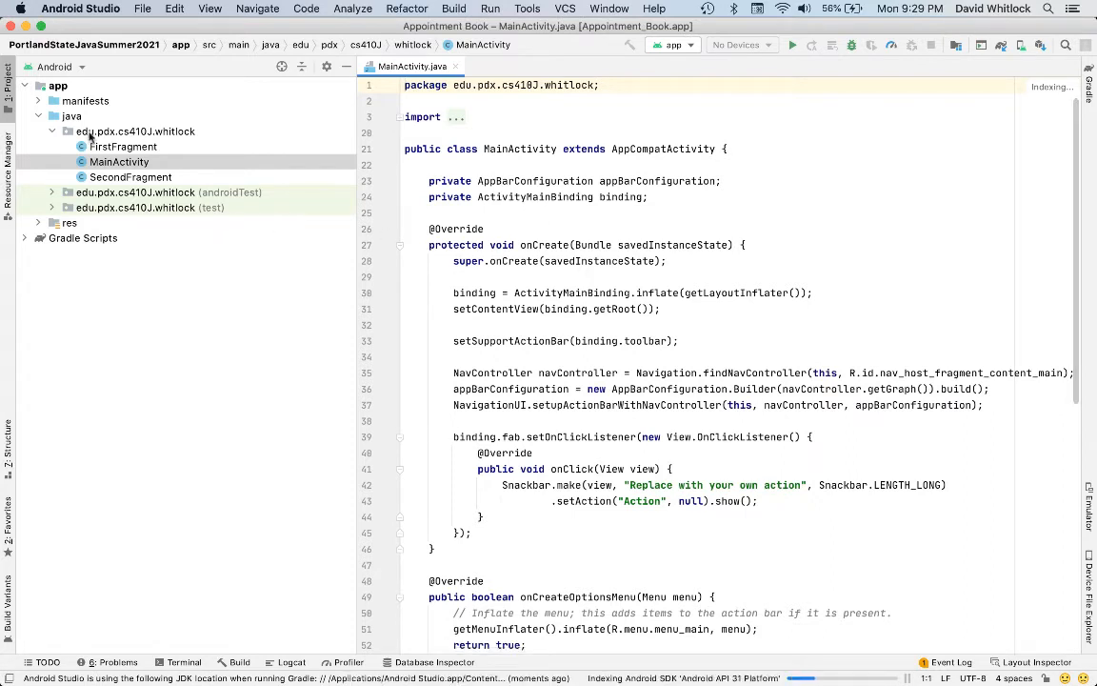
pyautogui.click(51, 193)
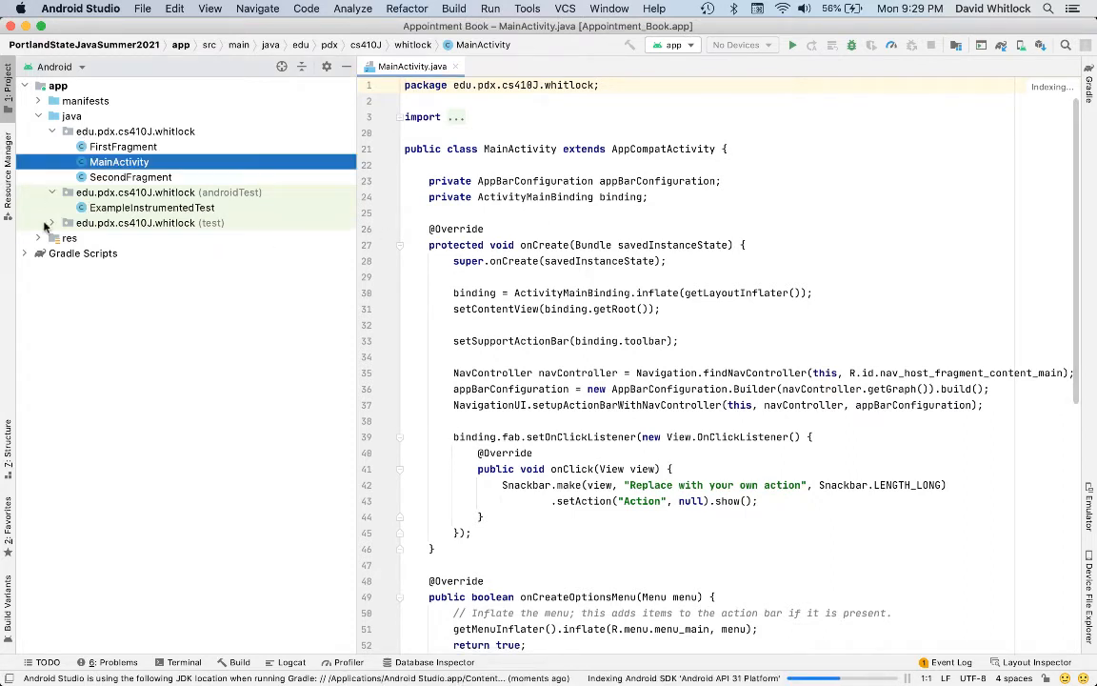
pyautogui.click(48, 223)
pyautogui.click(52, 223)
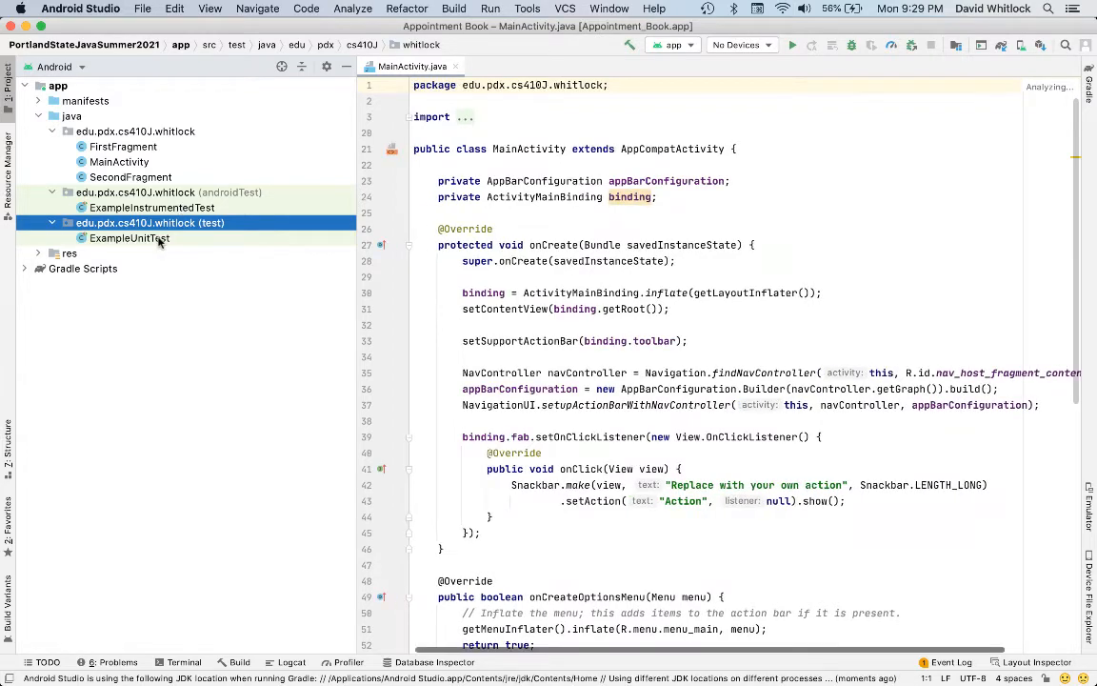
# Try to run the app configuration and dismiss the resulting error dialog.
pyautogui.moveTo(547, 308)
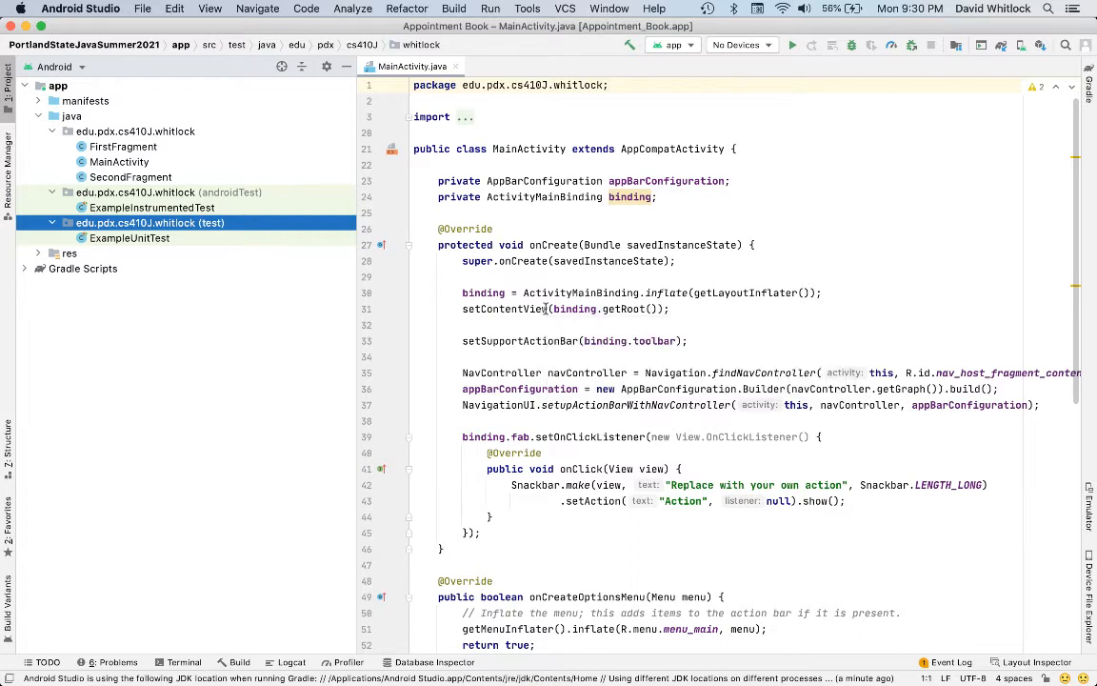
pyautogui.moveTo(580, 194)
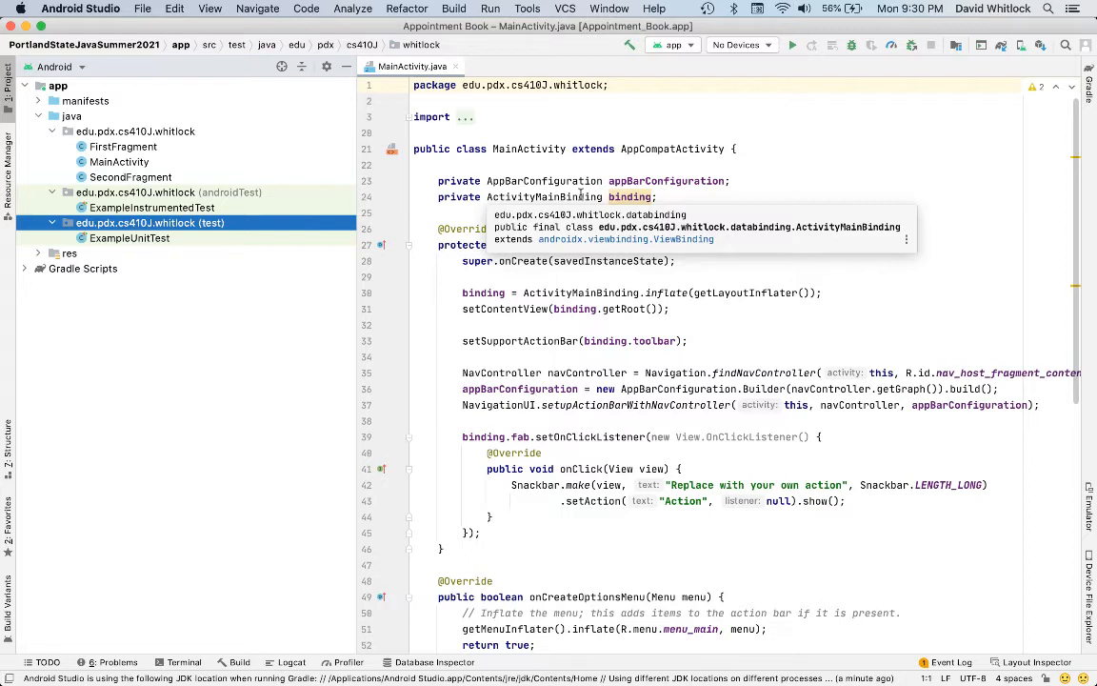
pyautogui.click(792, 48)
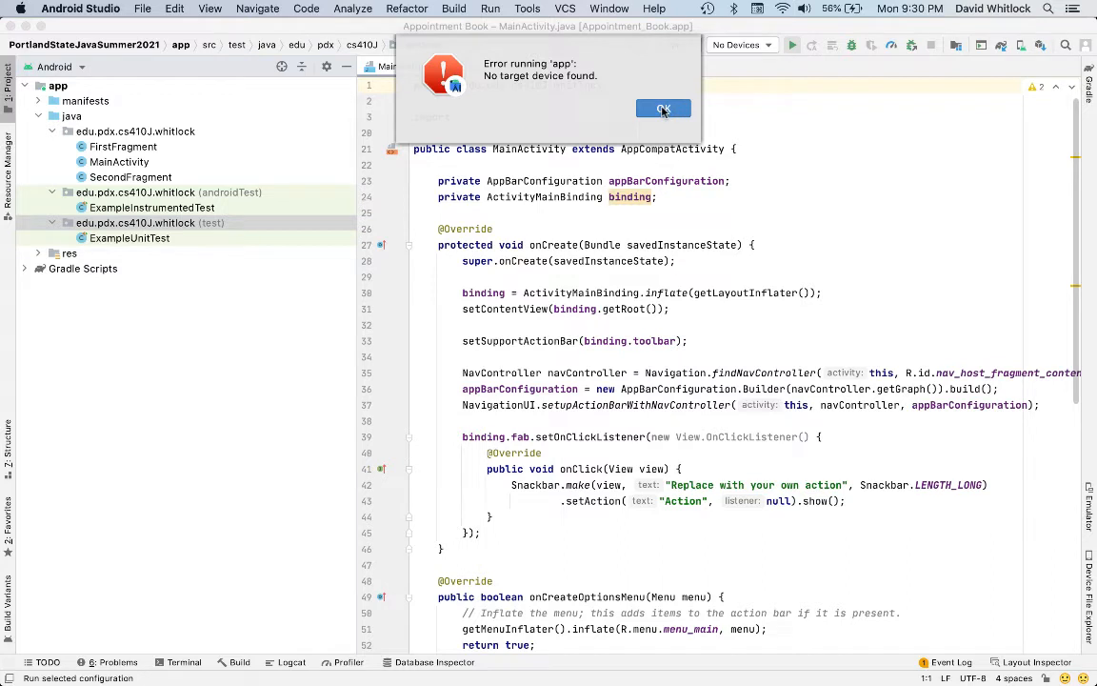
pyautogui.click(664, 110)
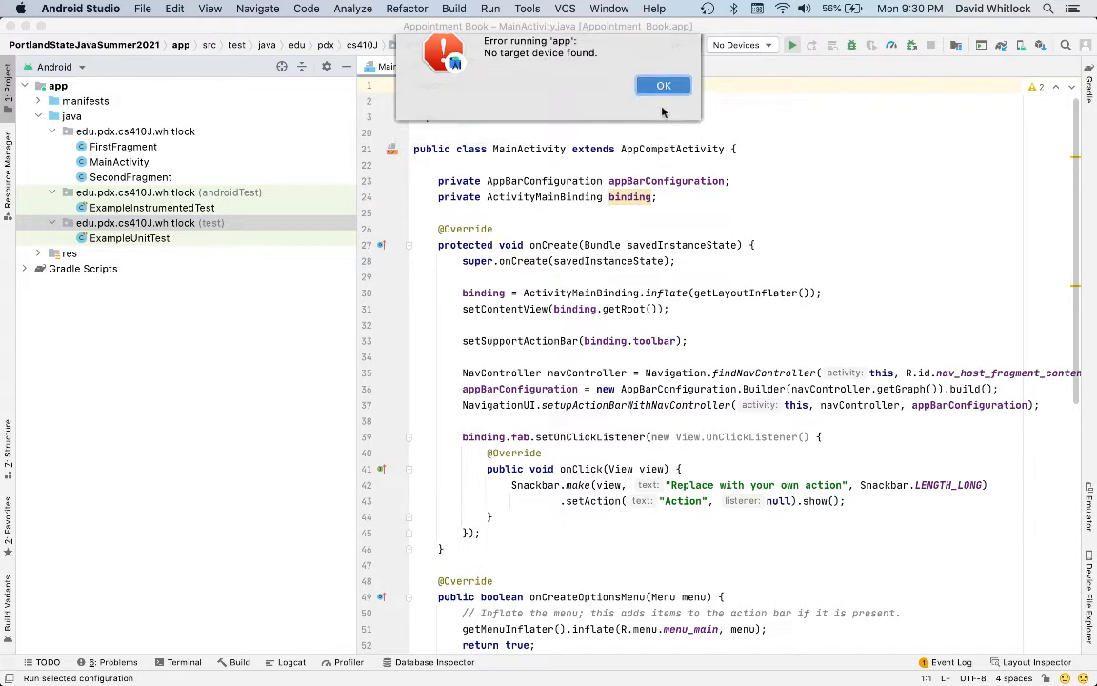
# Start creating a virtual device in the AVD Manager, look through the phone definitions, and continue with Pixel 2 as the hardware.
pyautogui.click(752, 45)
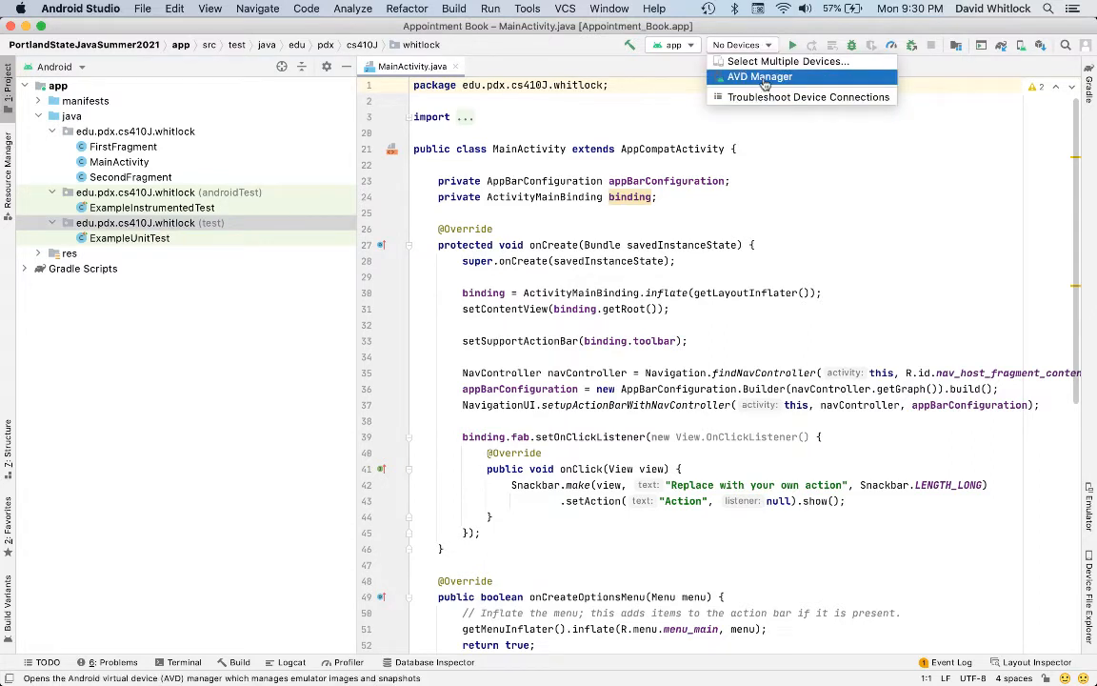
pyautogui.click(762, 77)
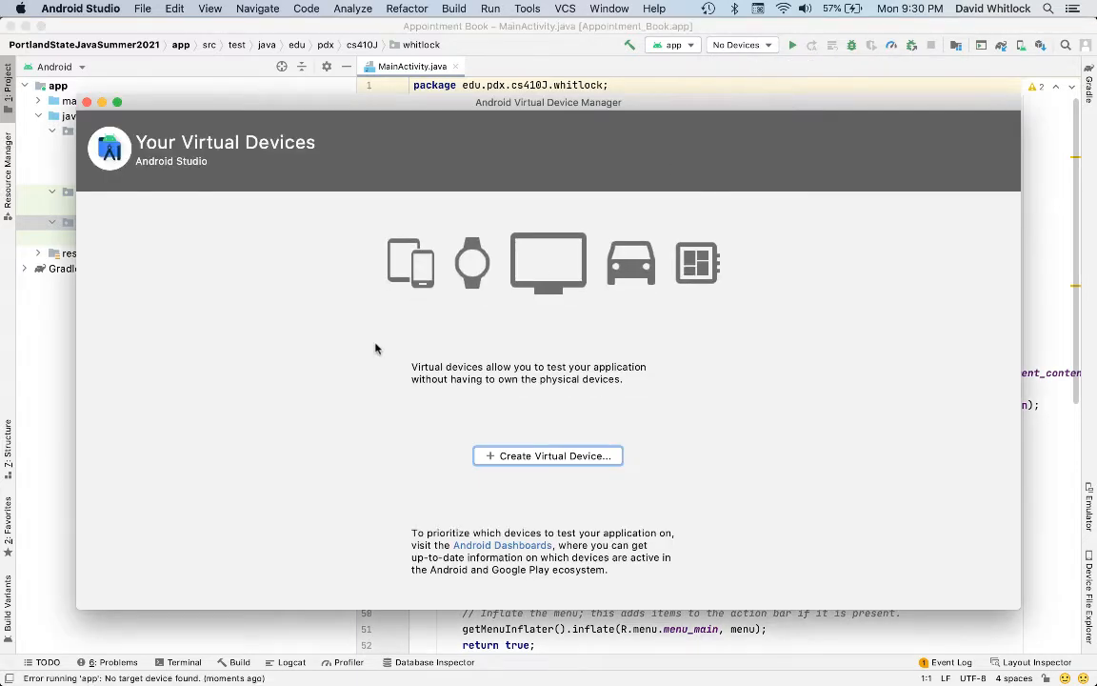
pyautogui.click(518, 459)
pyautogui.scroll(-5, 425, 412)
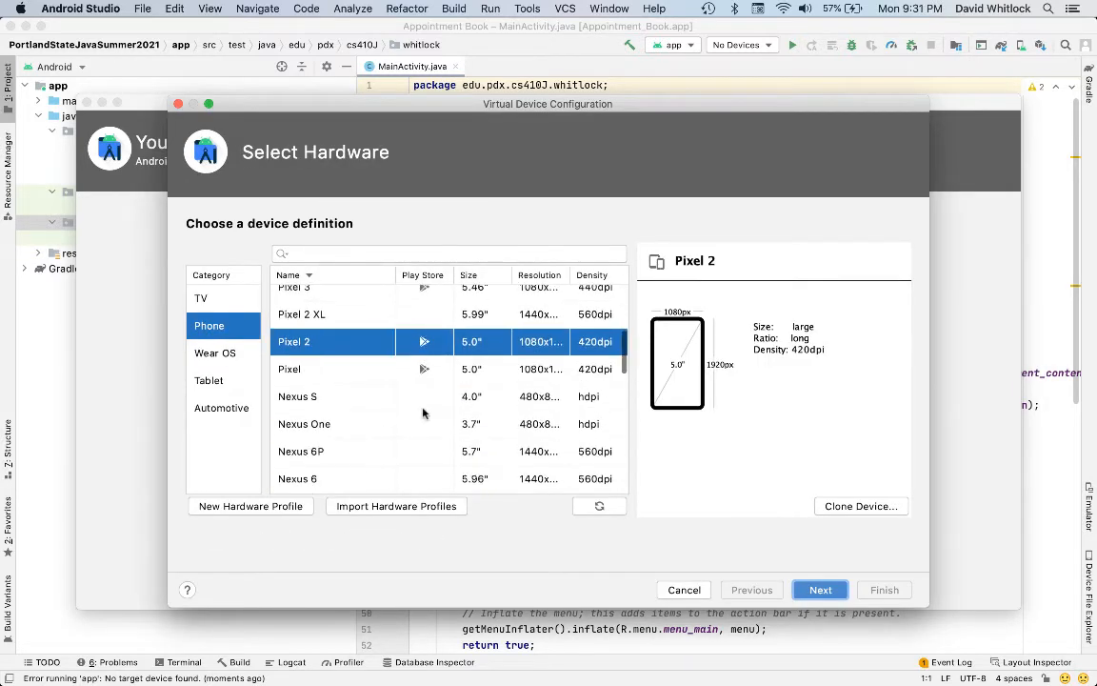
pyautogui.scroll(2, 423, 413)
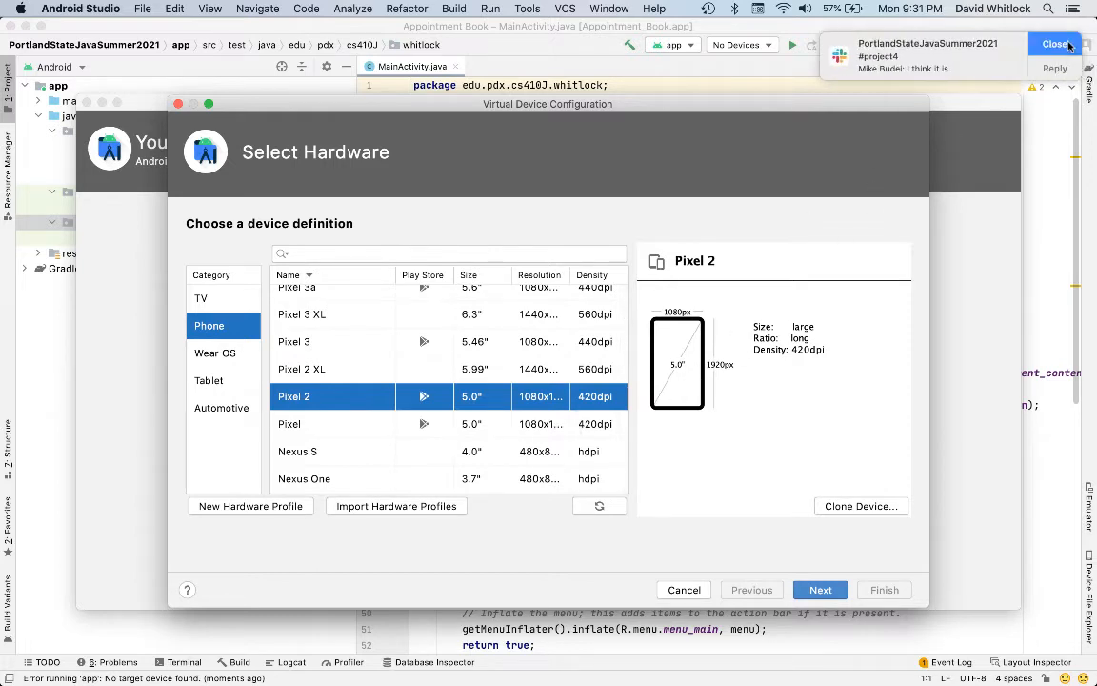
pyautogui.click(1069, 45)
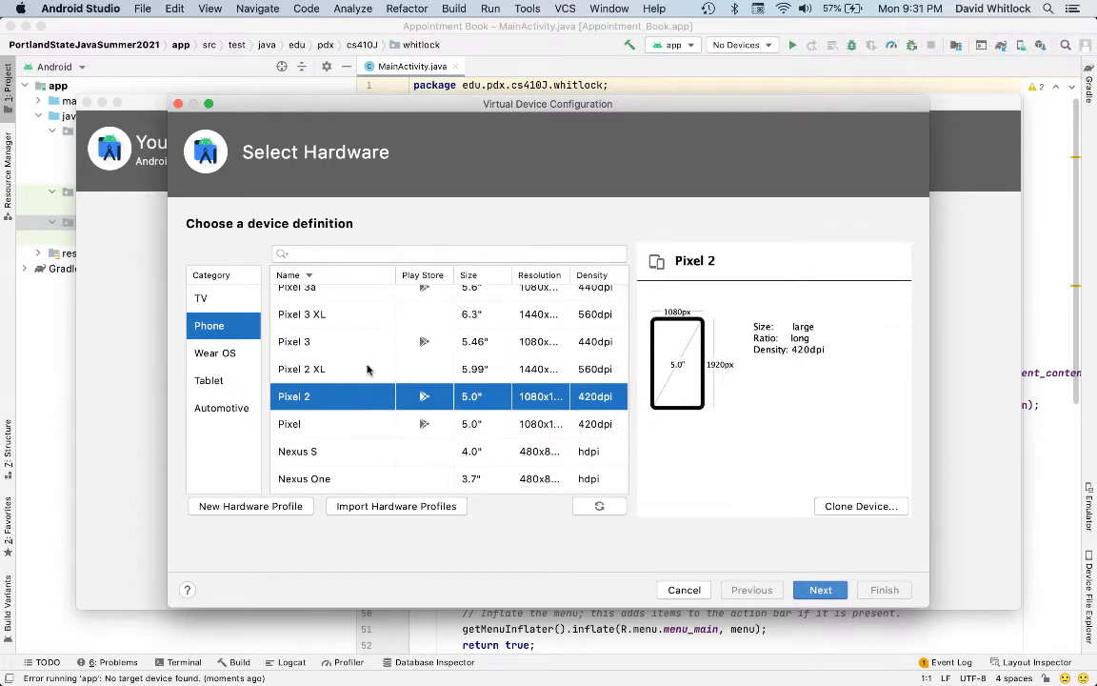
pyautogui.scroll(5, 367, 369)
pyautogui.scroll(-5, 367, 370)
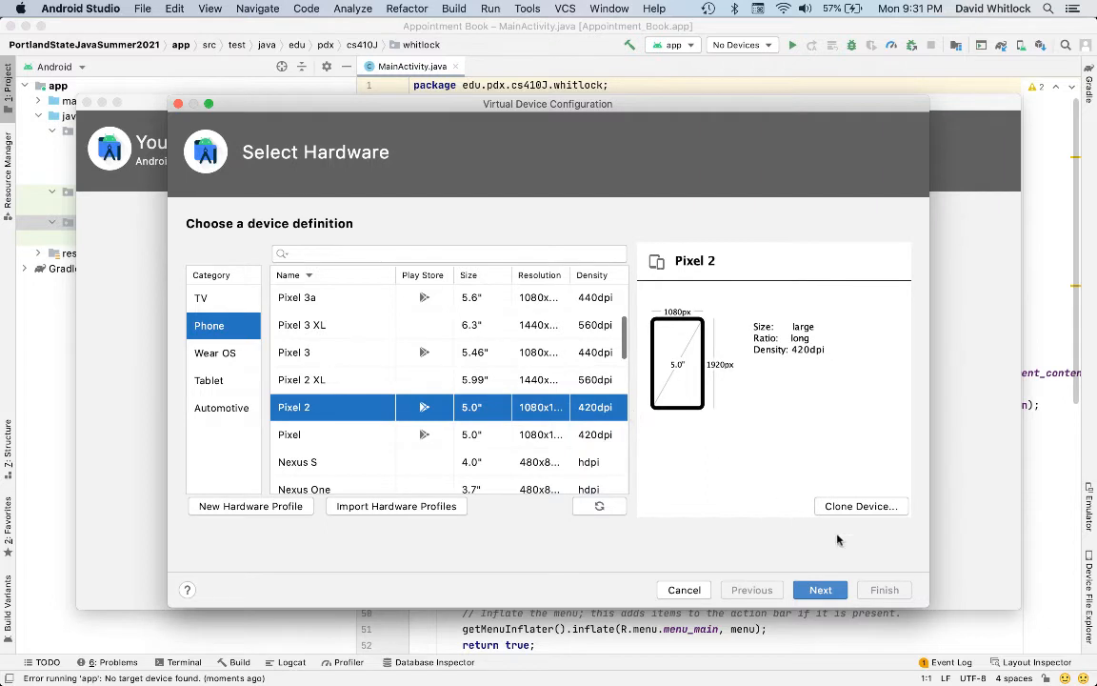
pyautogui.click(822, 591)
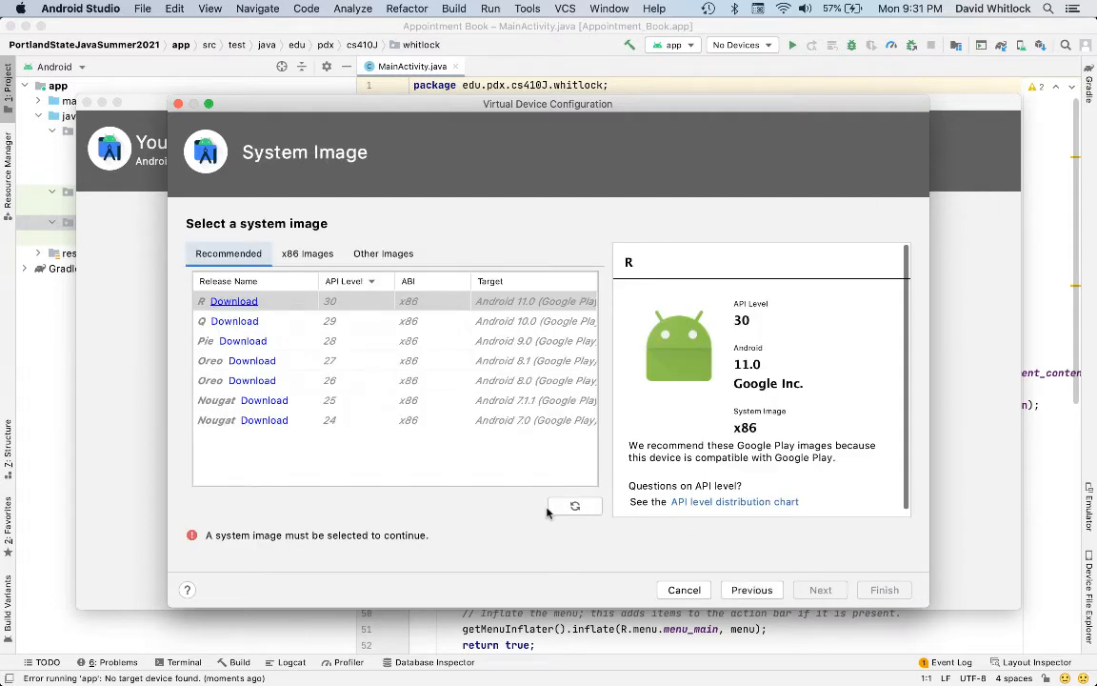
# Download the Q (API 29, x86) system image, reading through and accepting the android-sdk-license, and finish the component installation.
pyautogui.click(228, 326)
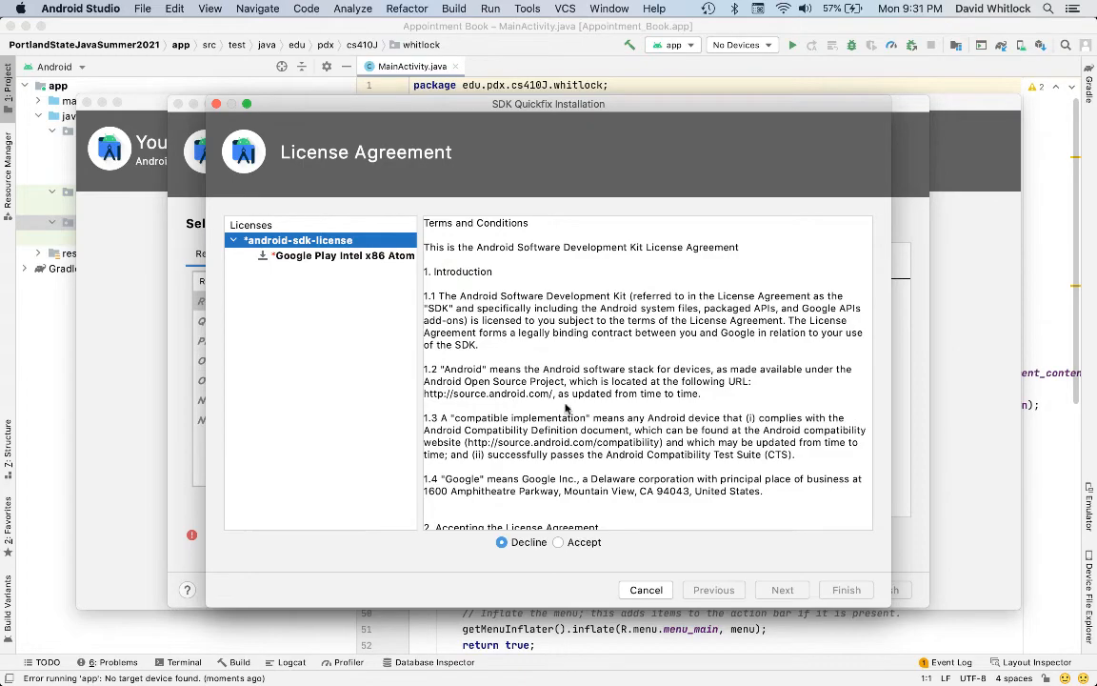
pyautogui.scroll(-3, 562, 391)
pyautogui.scroll(-15, 565, 405)
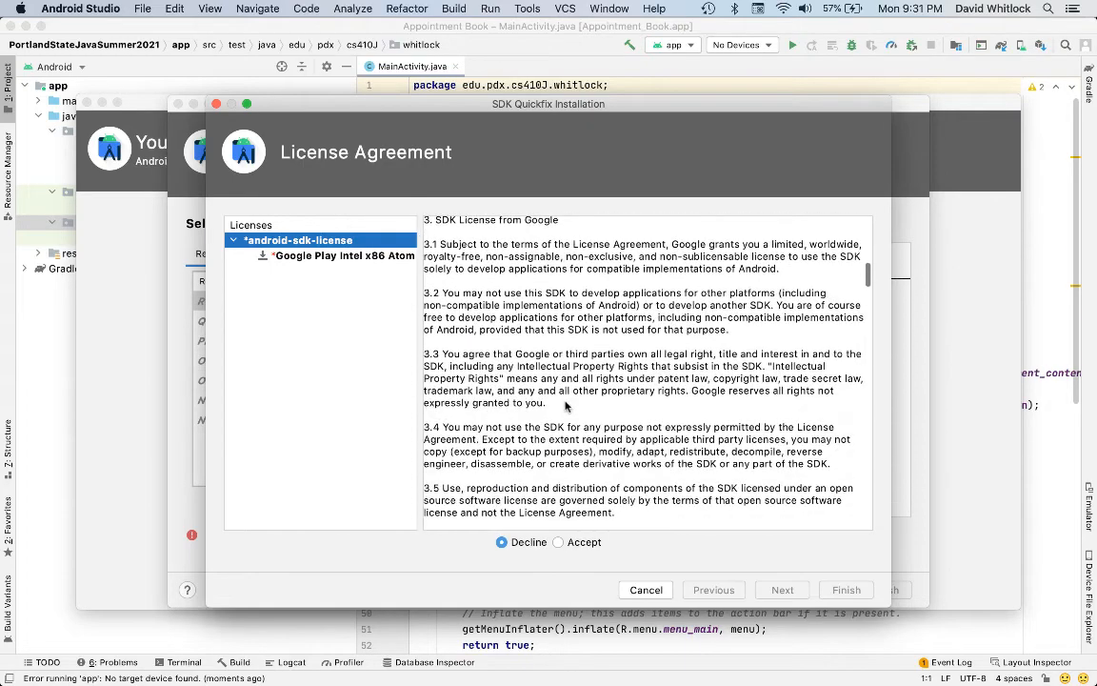
pyautogui.scroll(-20, 565, 405)
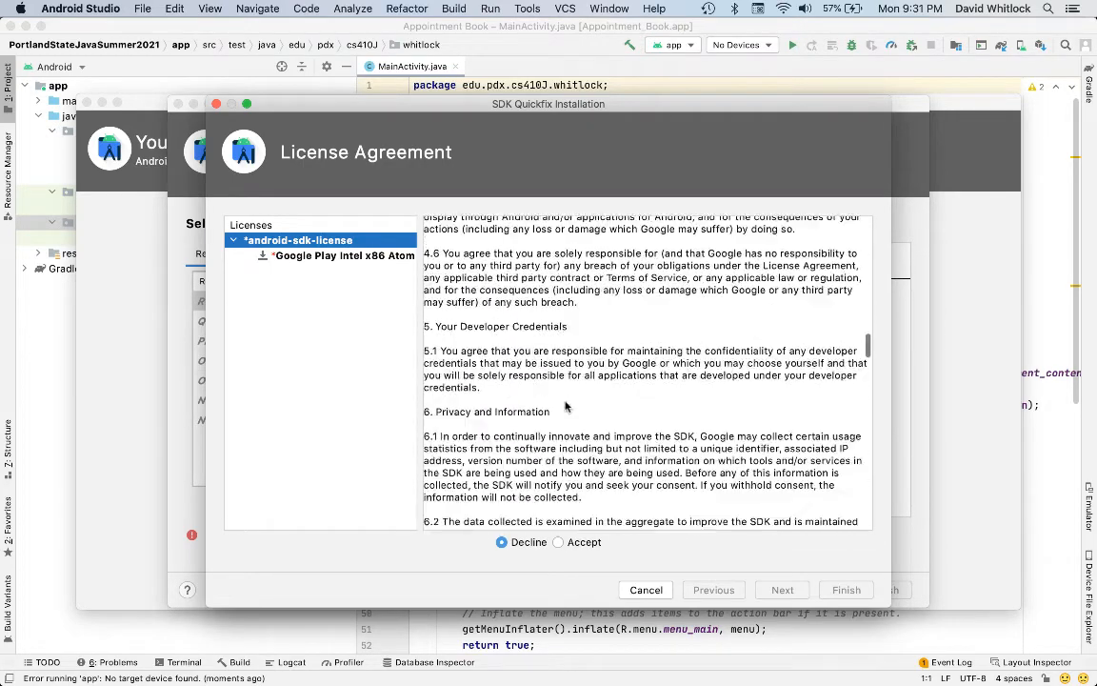
pyautogui.scroll(-20, 565, 405)
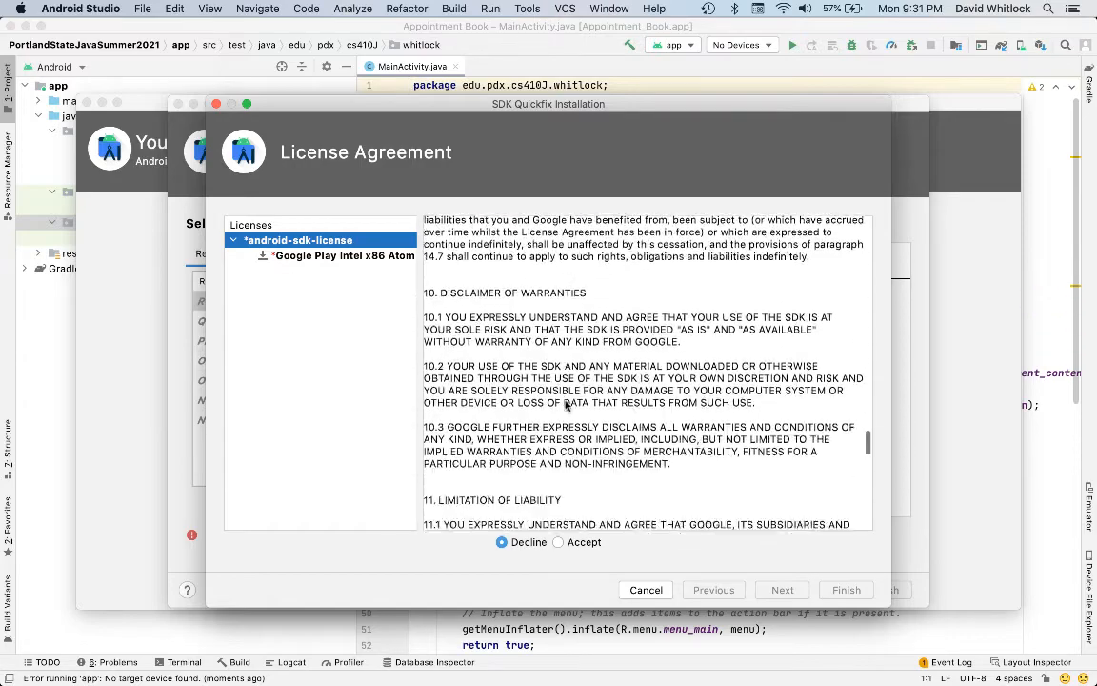
pyautogui.scroll(-10, 565, 405)
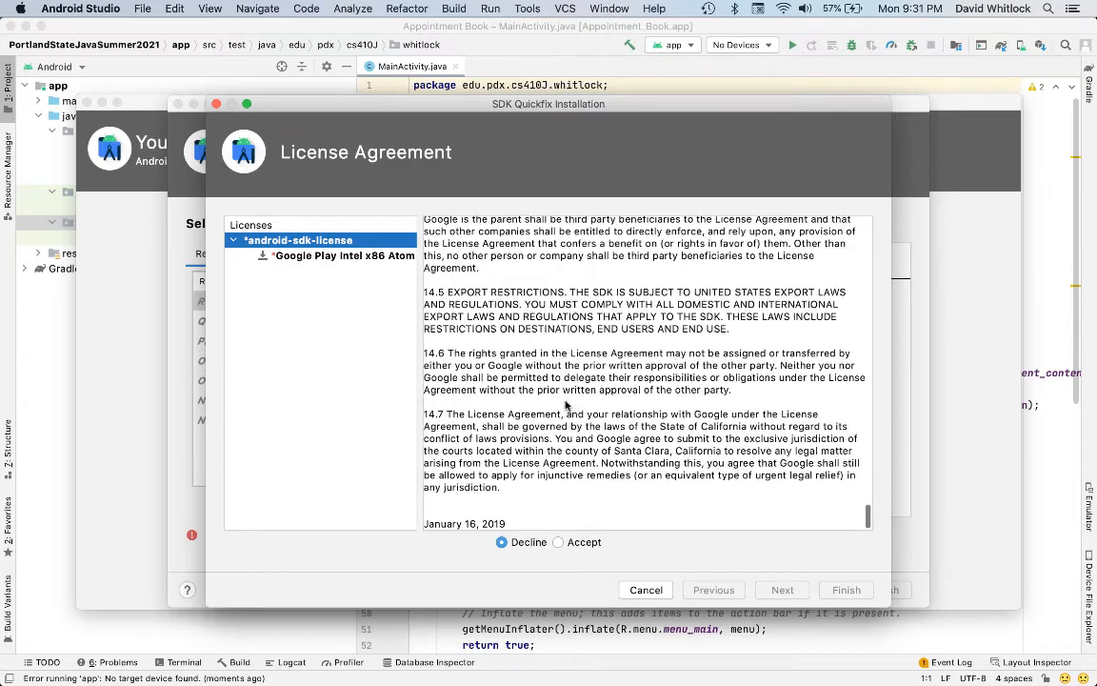
pyautogui.click(560, 542)
pyautogui.click(782, 591)
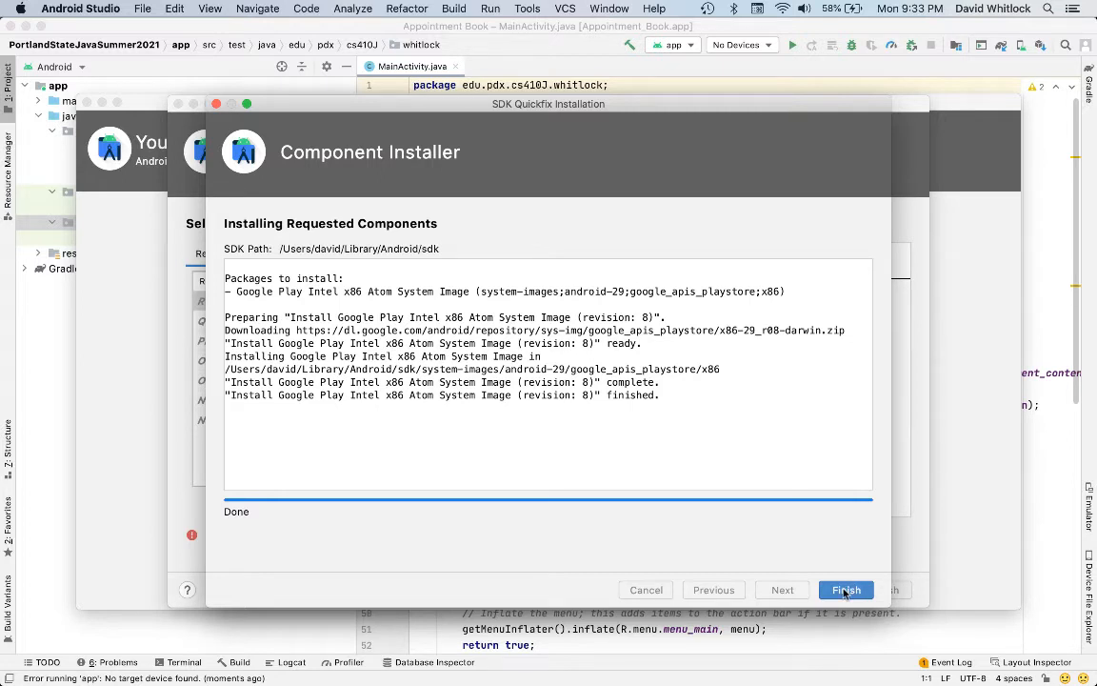
pyautogui.click(845, 591)
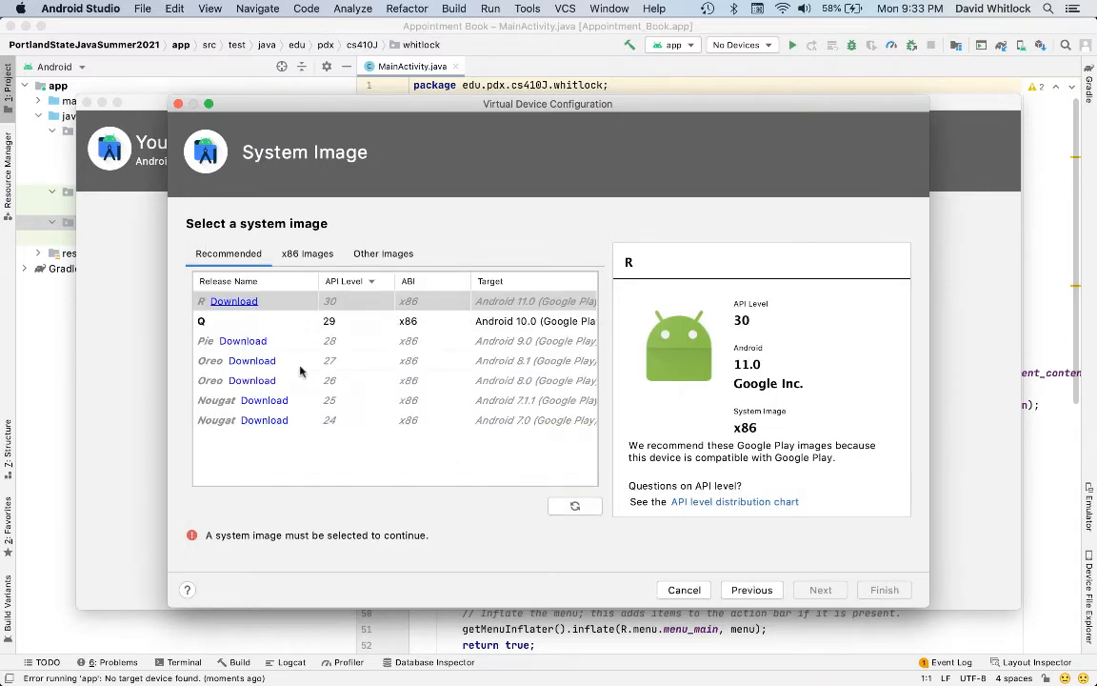
# Select the Q system image, create the virtual device named Pixel 2 API 29, and close the device manager.
pyautogui.click(255, 325)
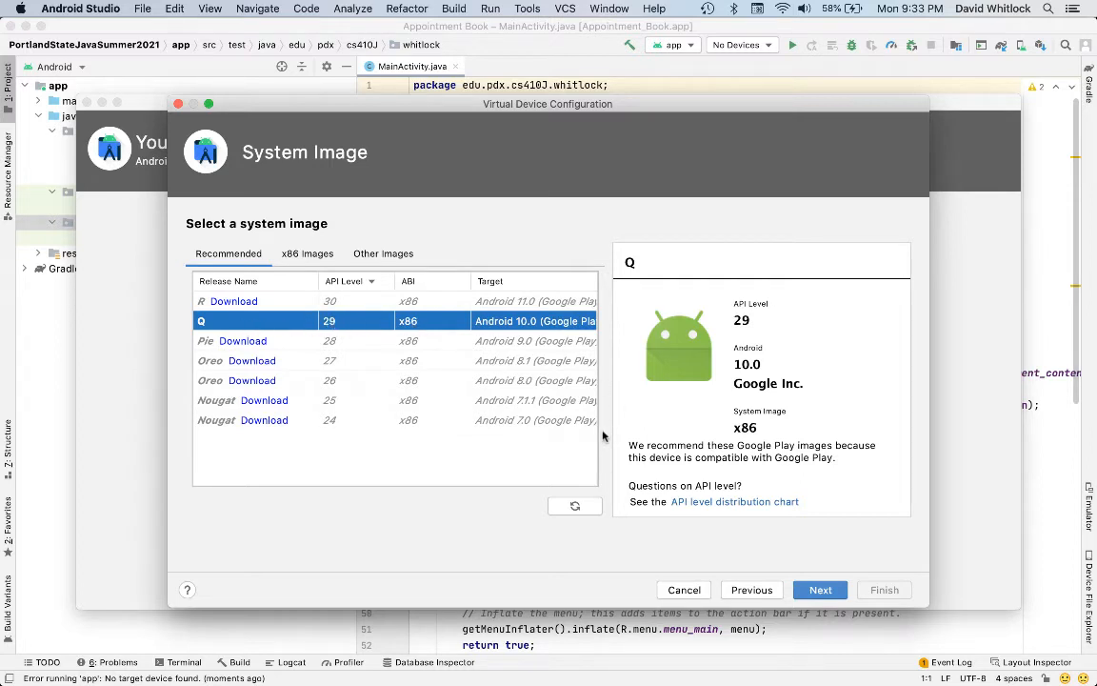
pyautogui.click(821, 590)
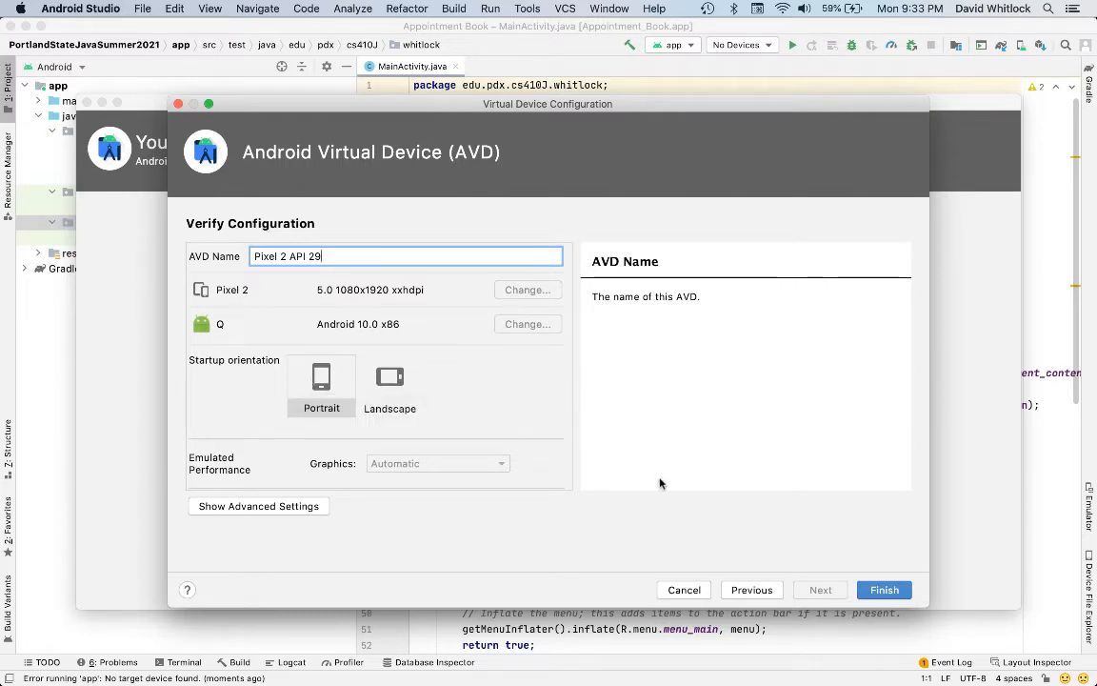
pyautogui.click(886, 592)
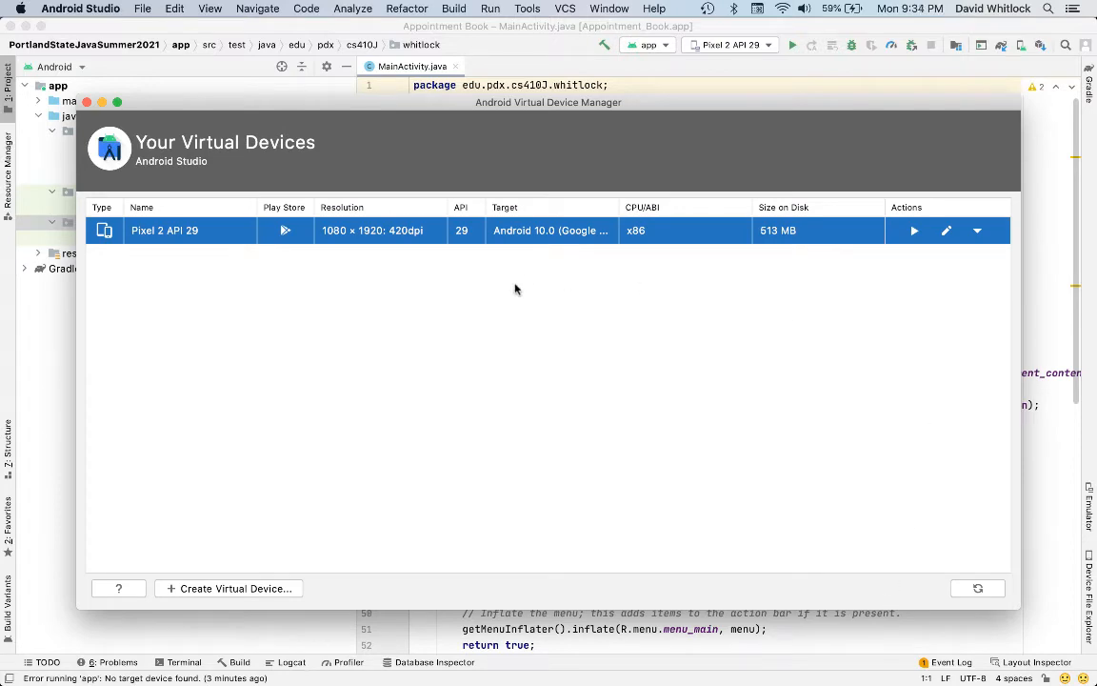
pyautogui.click(85, 102)
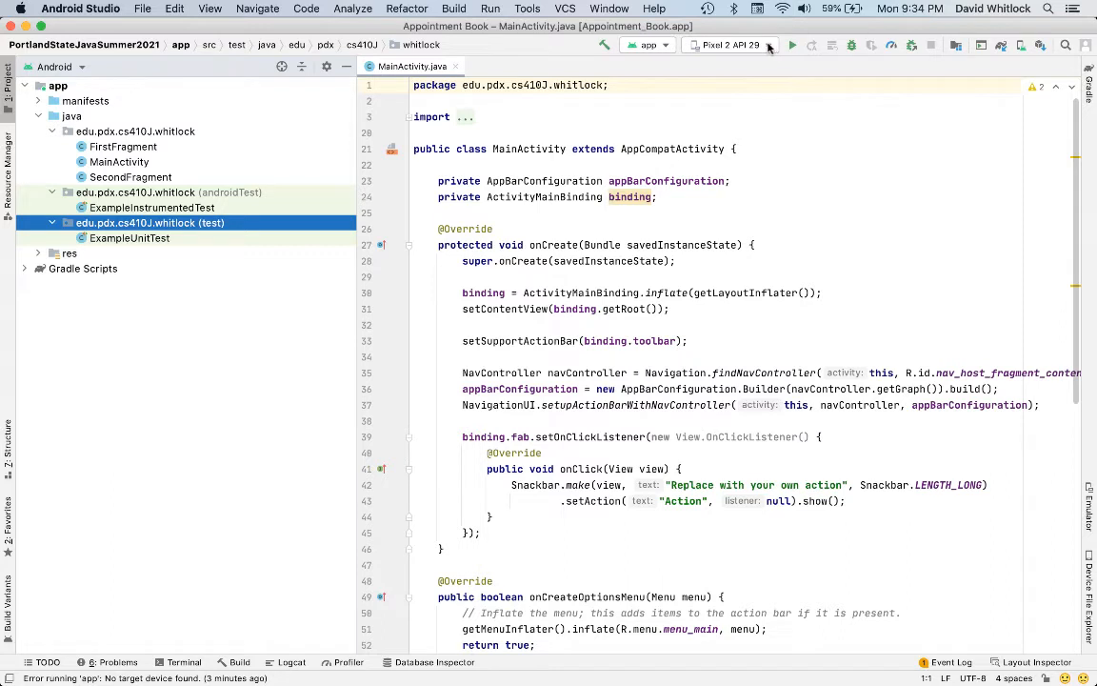
# Check the target device choices and run the app configuration on Pixel 2 API 29.
pyautogui.click(769, 45)
pyautogui.click(752, 69)
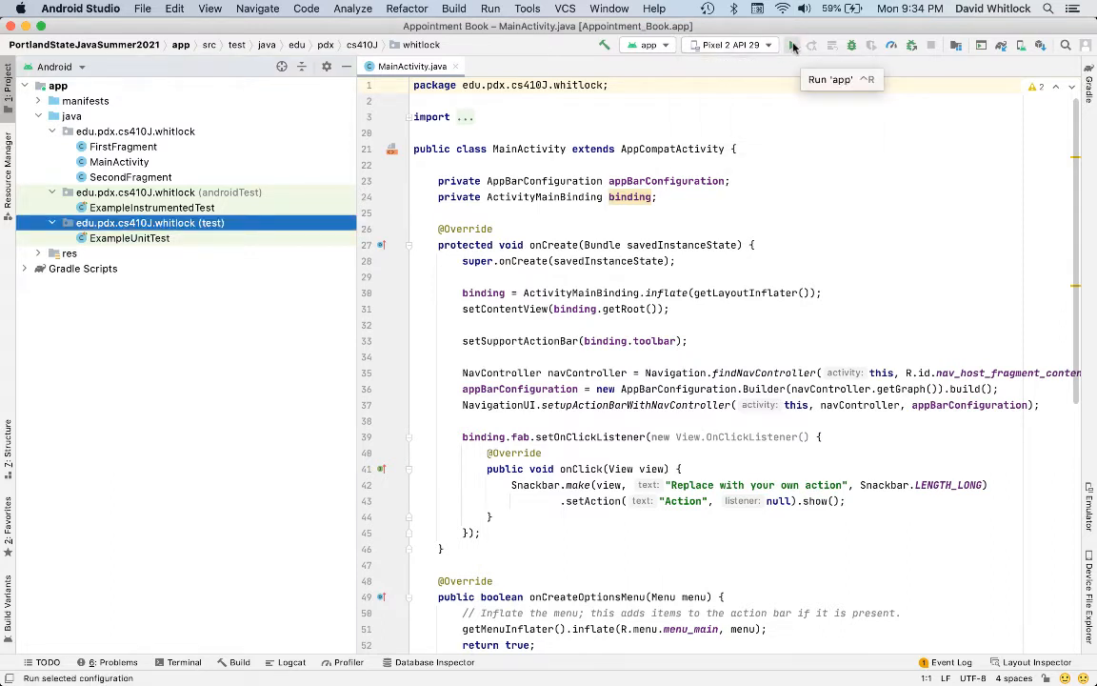
pyautogui.click(793, 45)
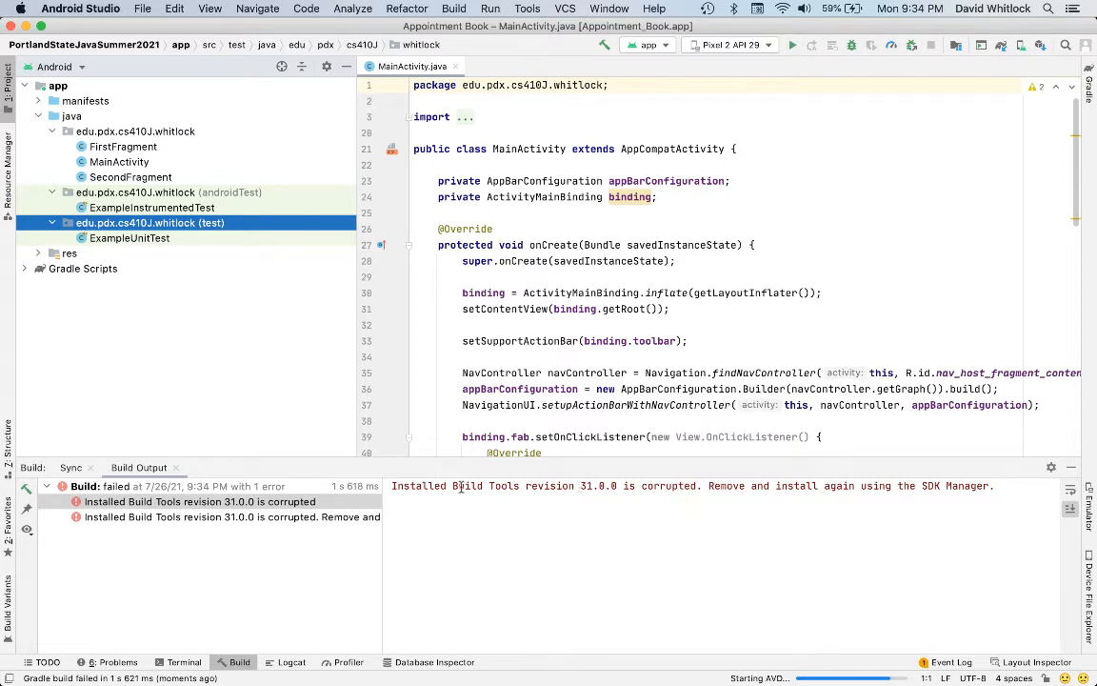
# Examine the Build Tools revision named in the build error and open the SDK Manager.
pyautogui.click(582, 487)
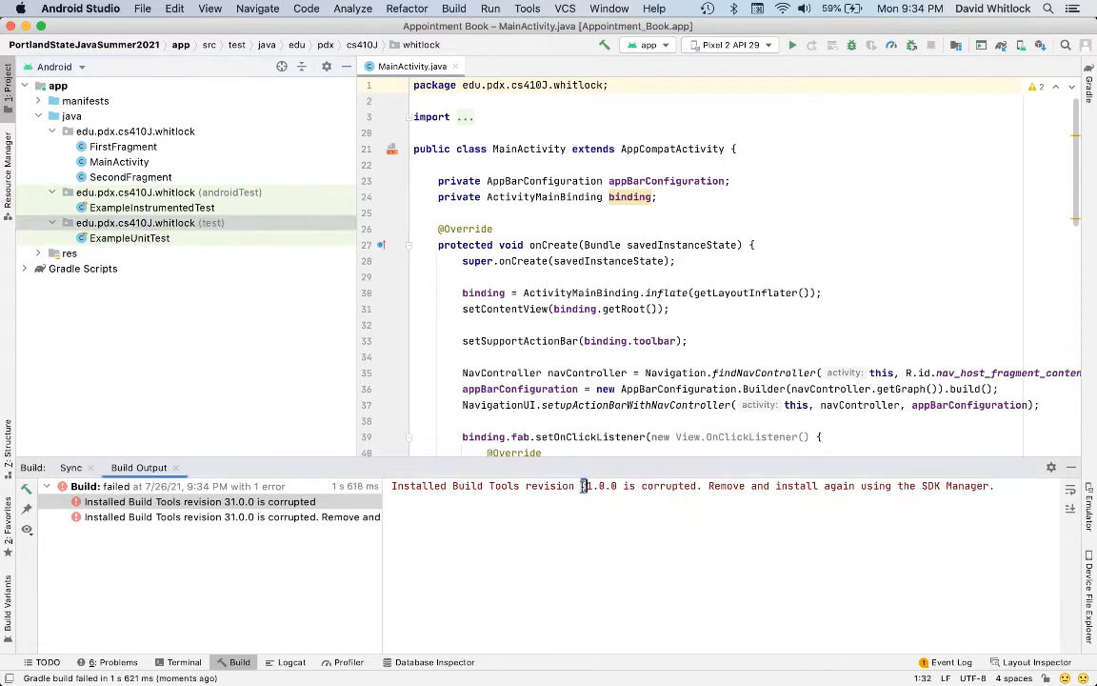
pyautogui.doubleClick(582, 486)
pyautogui.click(664, 487)
pyautogui.click(1042, 46)
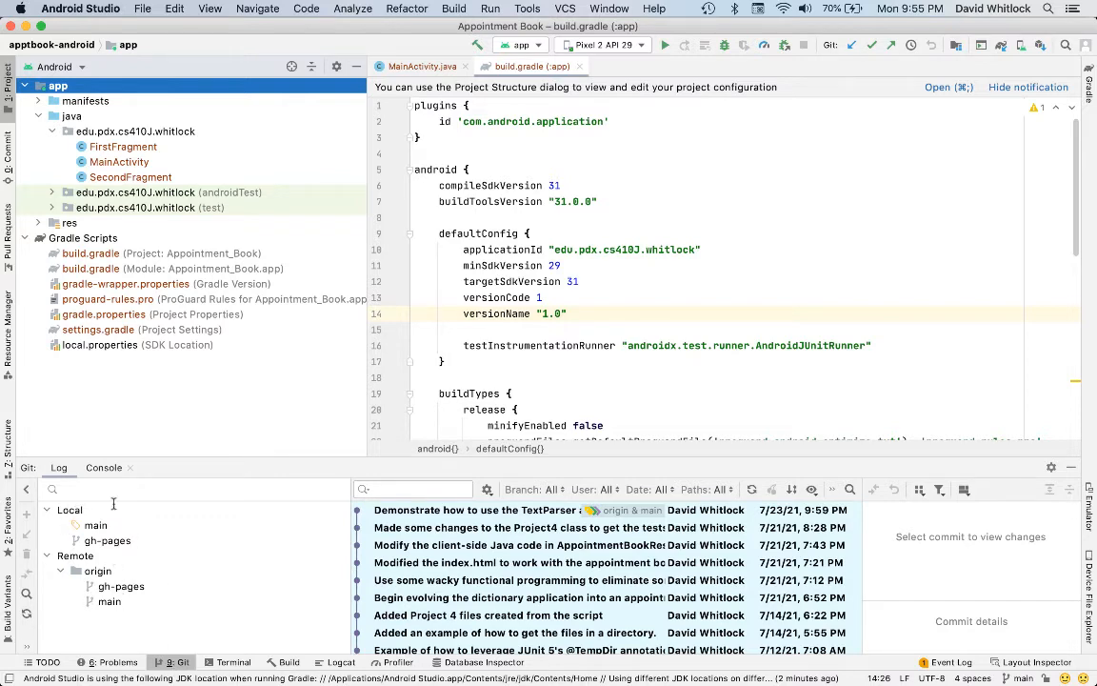
# Hide the Git log, switch from the commit tool window to the modal commit dialog, and close that dialog without committing.
pyautogui.click(177, 662)
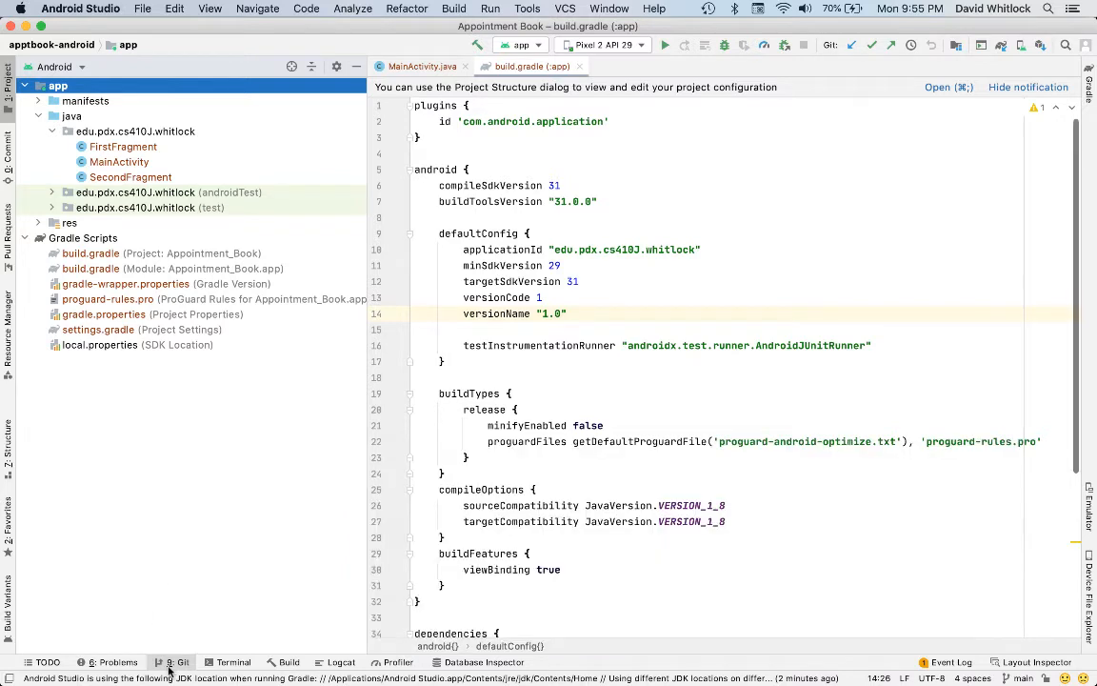
pyautogui.click(9, 158)
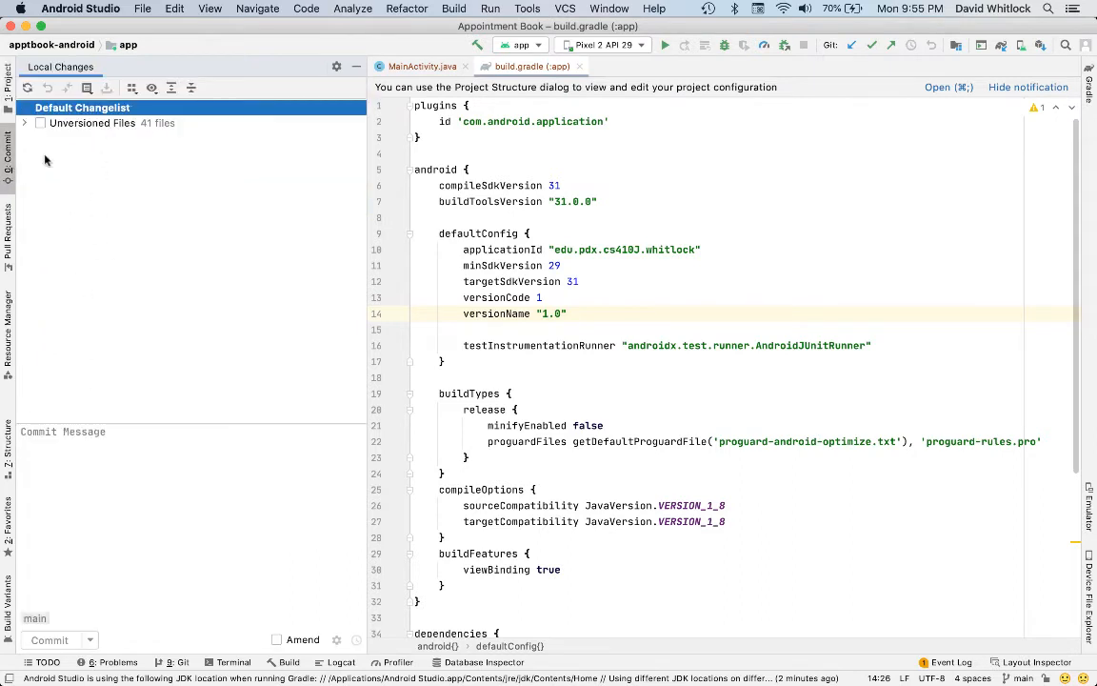
pyautogui.rightClick(8, 162)
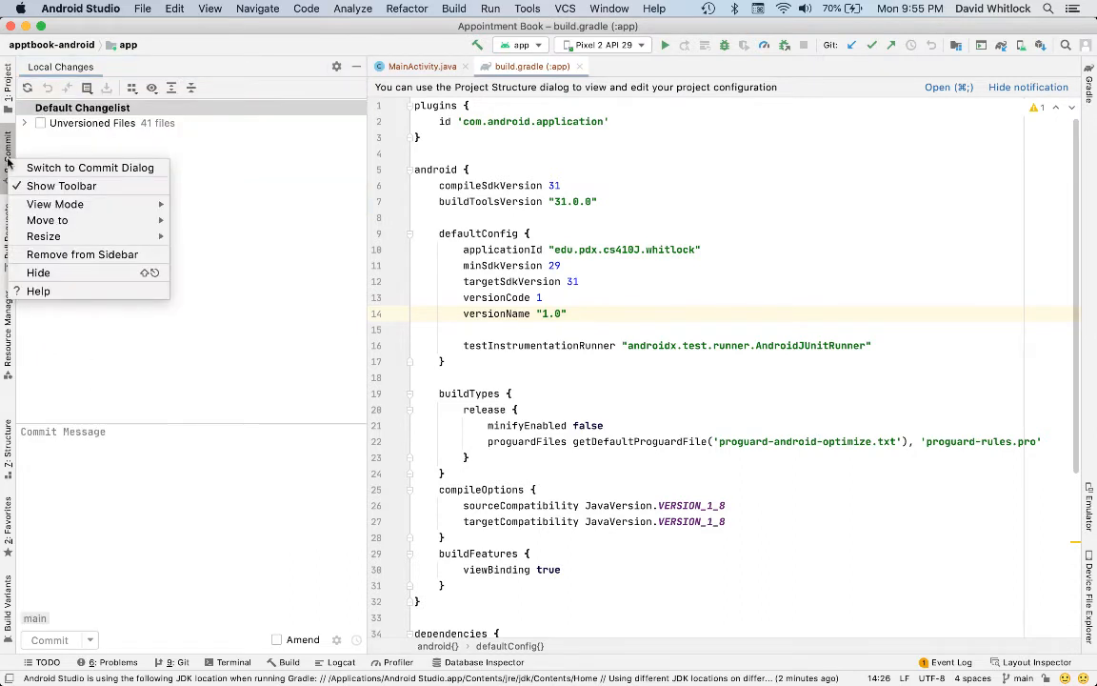
pyautogui.click(35, 169)
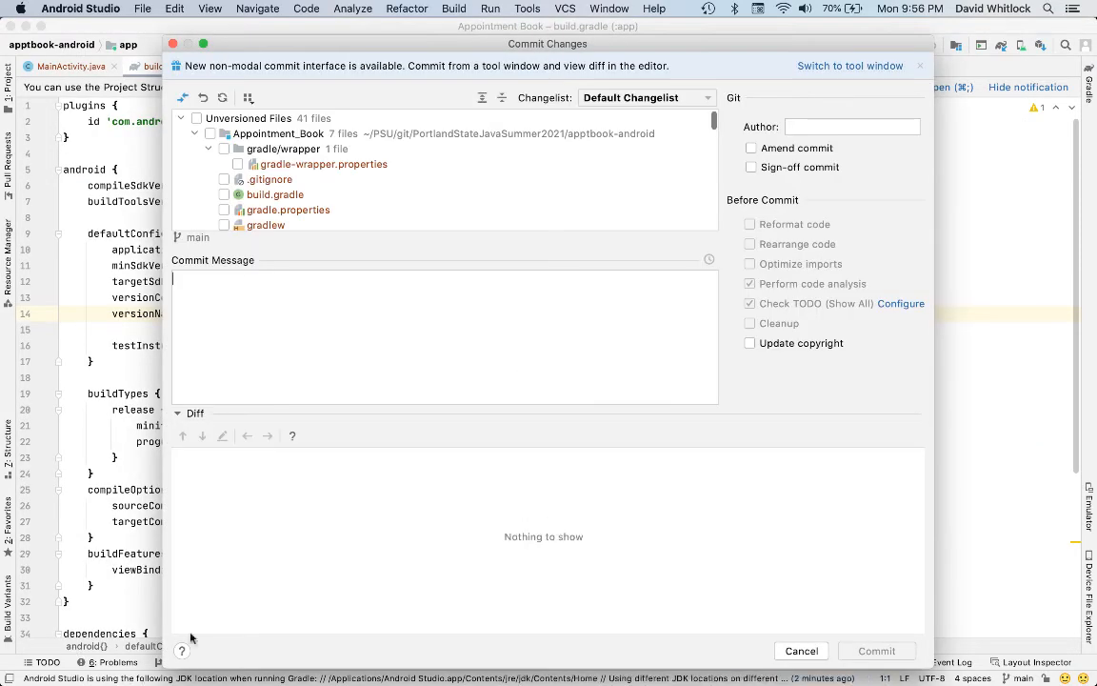
pyautogui.click(173, 45)
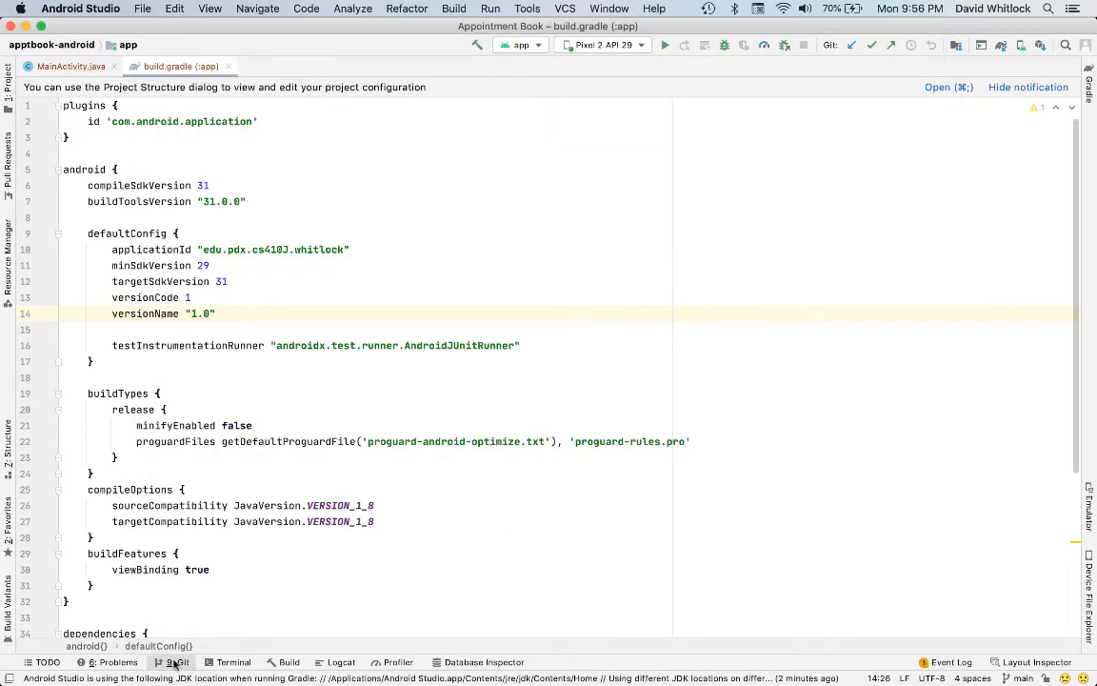
# Show Git's local changes, expand the unversioned files, and group them by module.
pyautogui.click(176, 662)
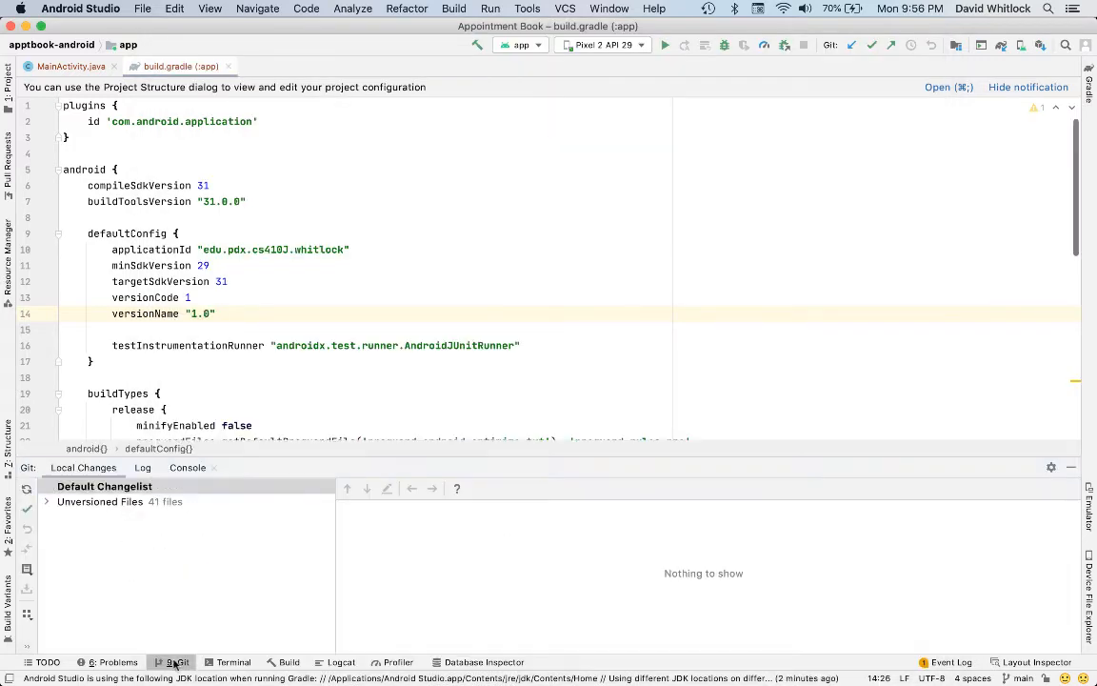
pyautogui.click(48, 502)
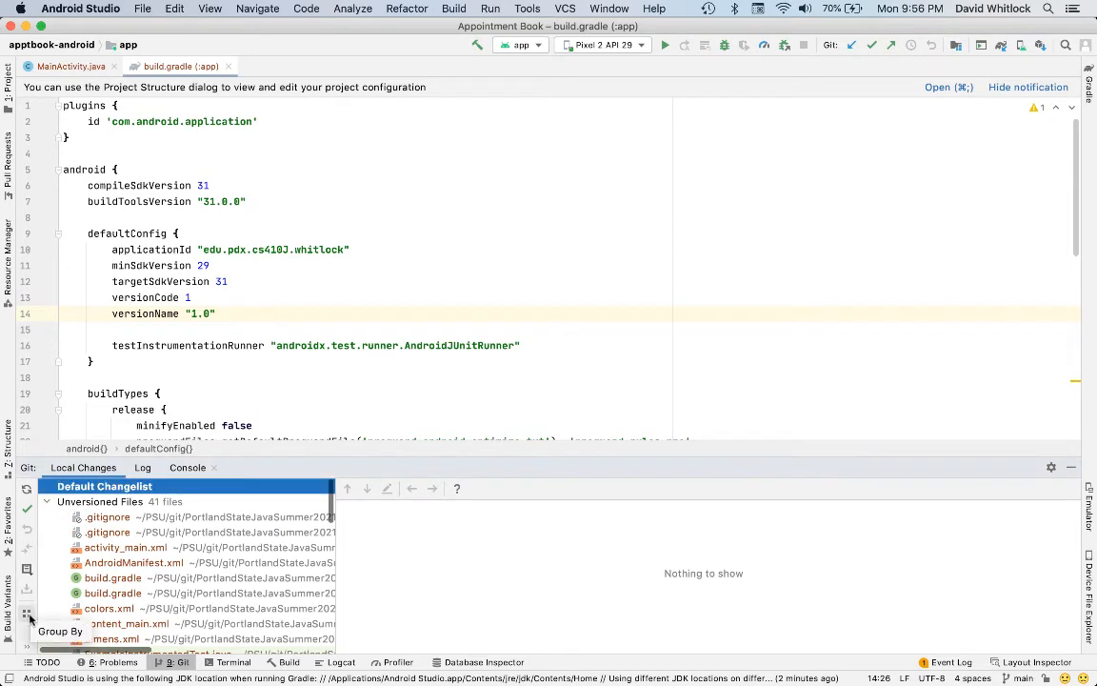
pyautogui.click(105, 639)
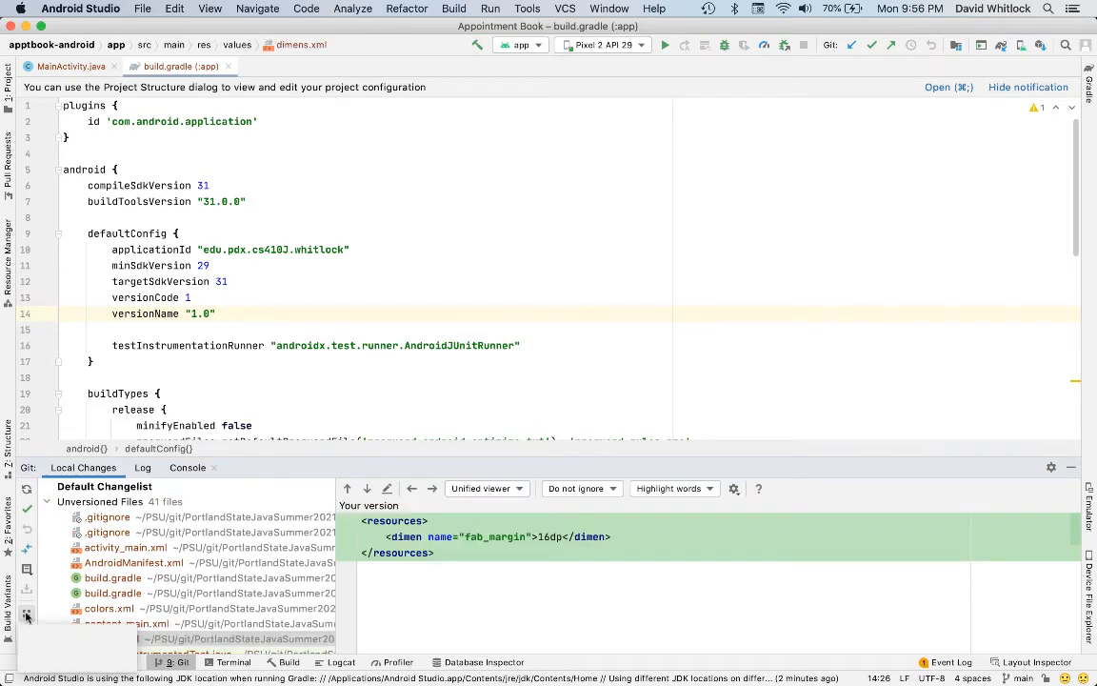
pyautogui.click(26, 616)
pyautogui.click(65, 664)
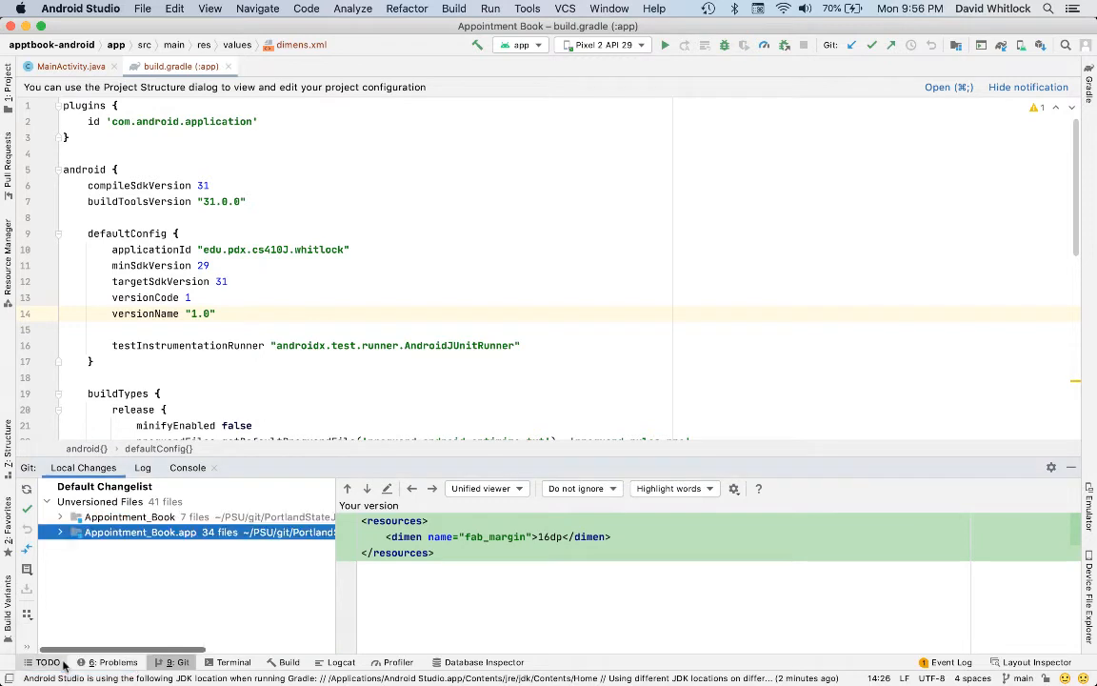
# Expand the Appointment_Book and Appointment_Book.app groups to review their files, and select the whole Unversioned Files group.
pyautogui.click(60, 517)
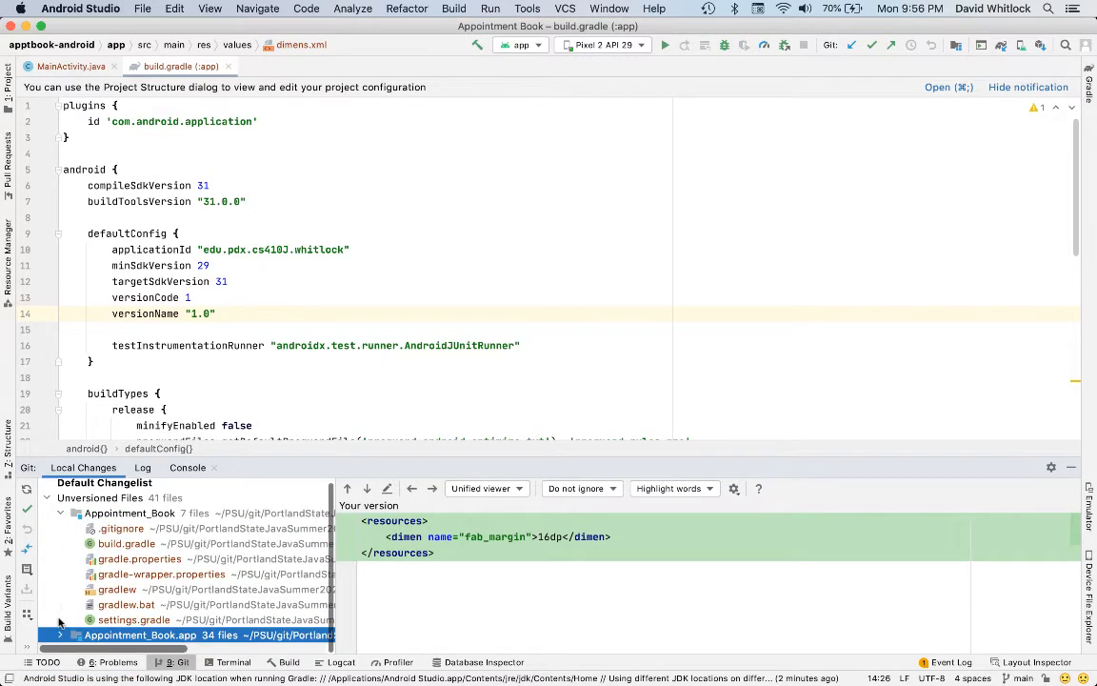
pyautogui.click(61, 638)
pyautogui.scroll(-15, 76, 609)
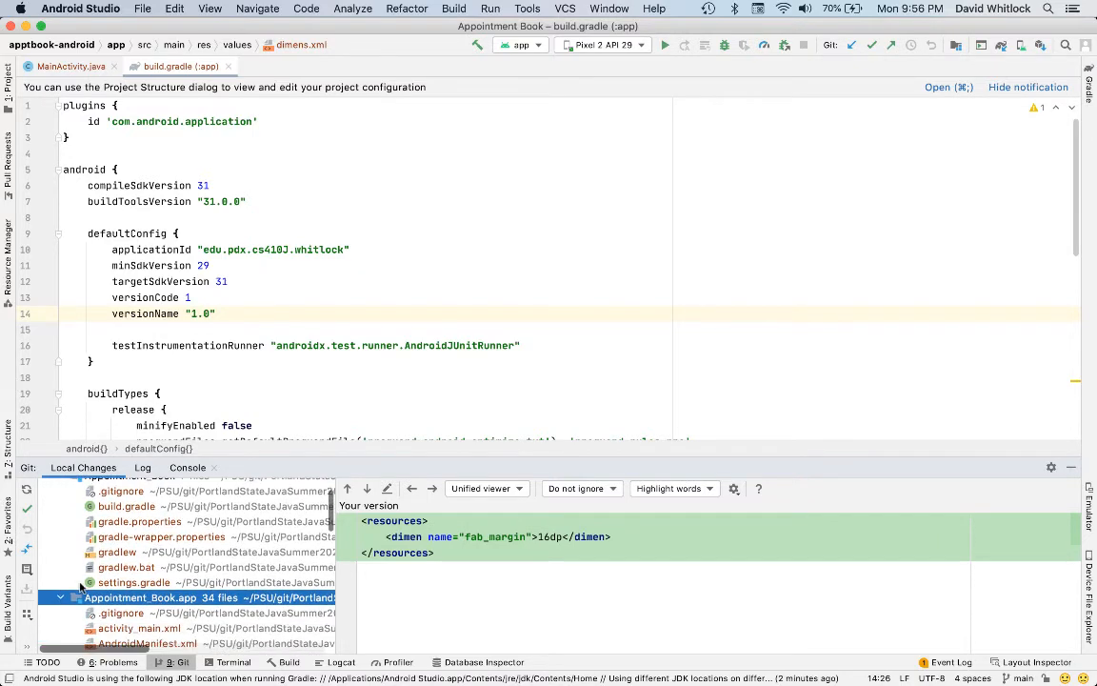
pyautogui.scroll(15, 81, 588)
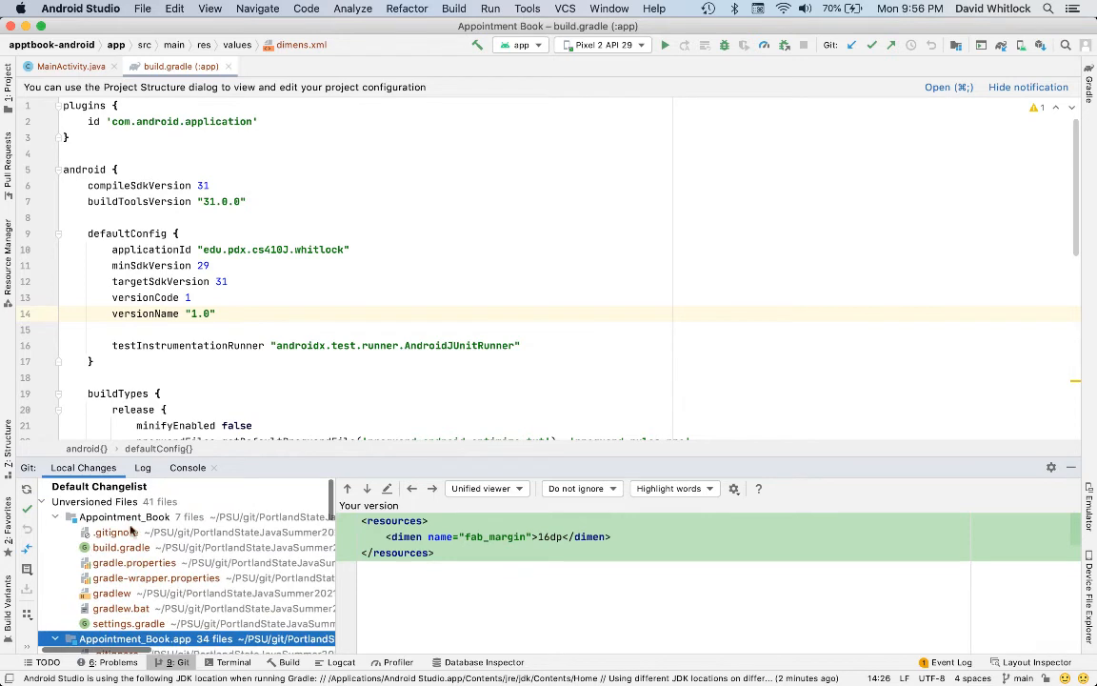
pyautogui.click(117, 503)
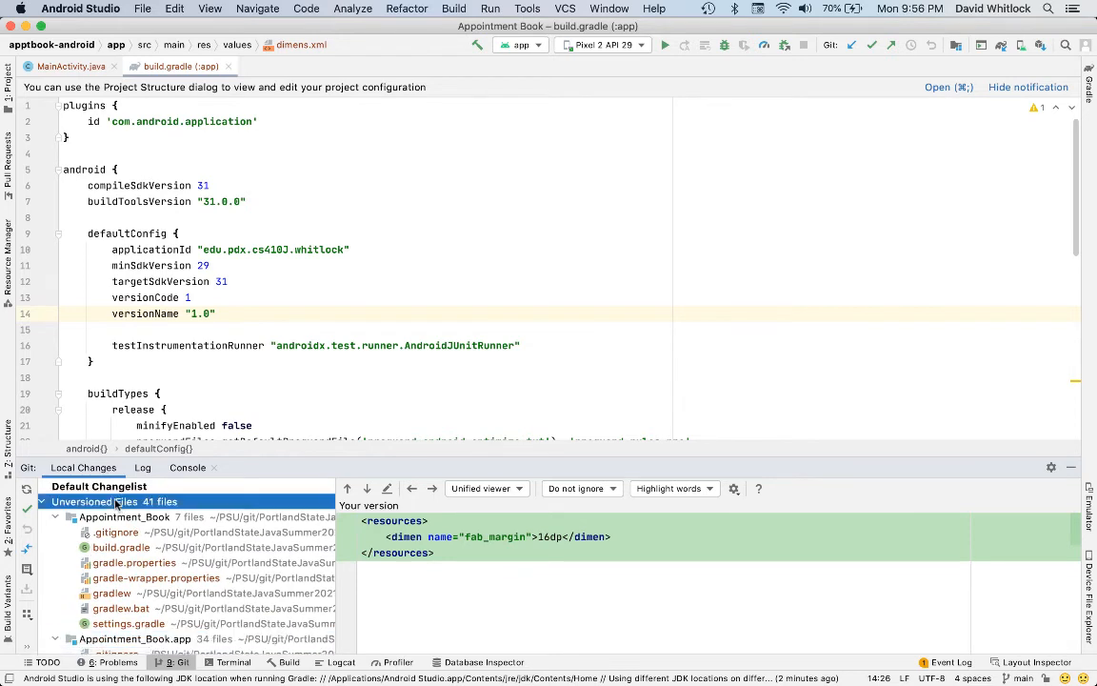
# Add all unversioned files to version control, and commit them for pushing with the message "Added Android application for the Appointment Book.".
pyautogui.rightClick(117, 503)
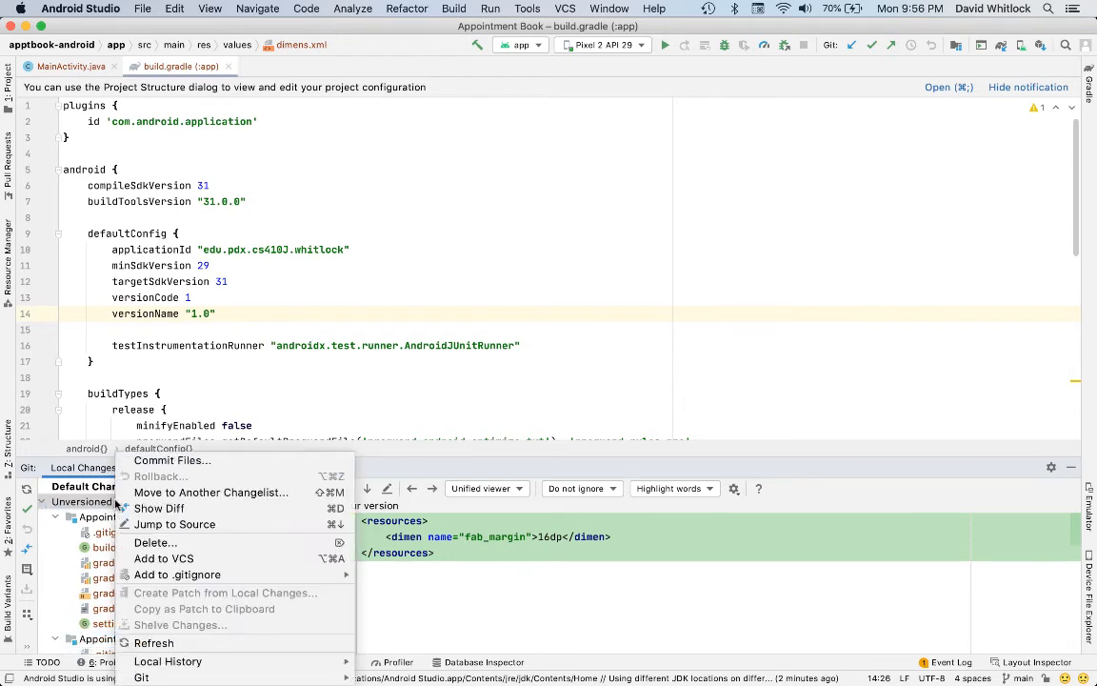
pyautogui.click(208, 560)
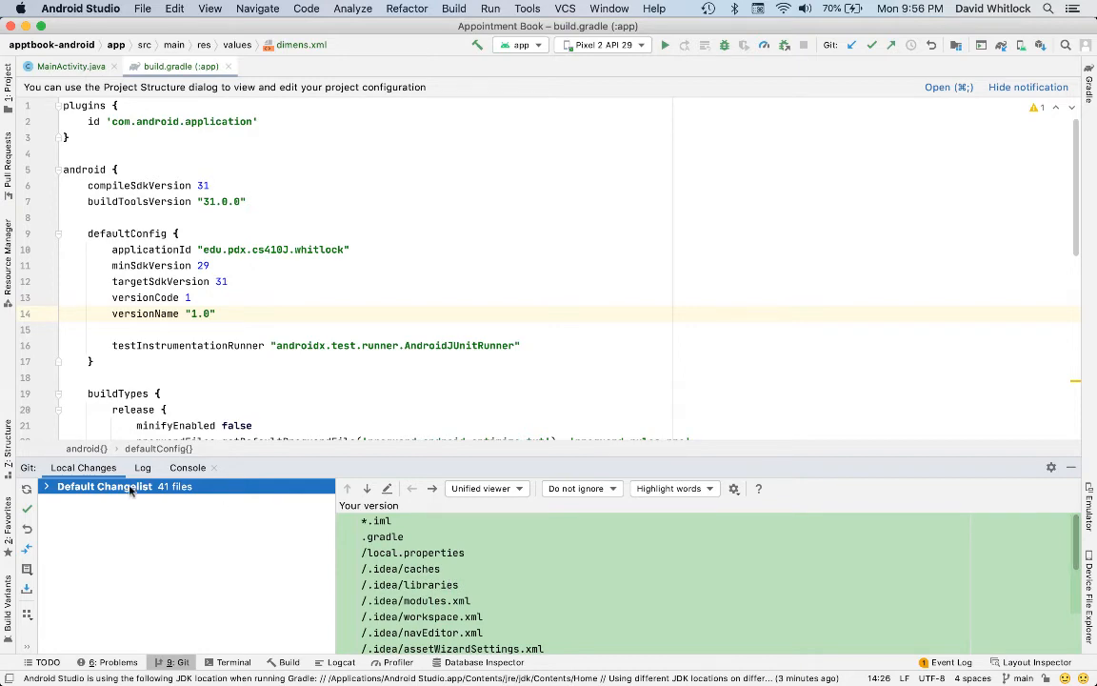
pyautogui.press('super+k')
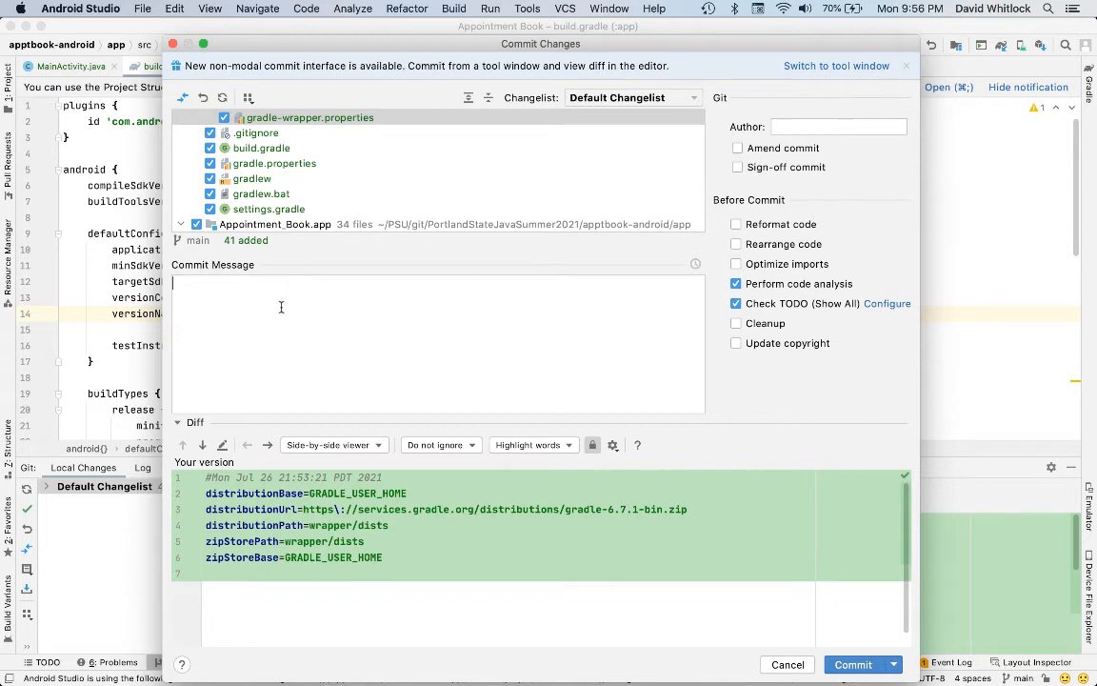
pyautogui.write('Added Android application for')
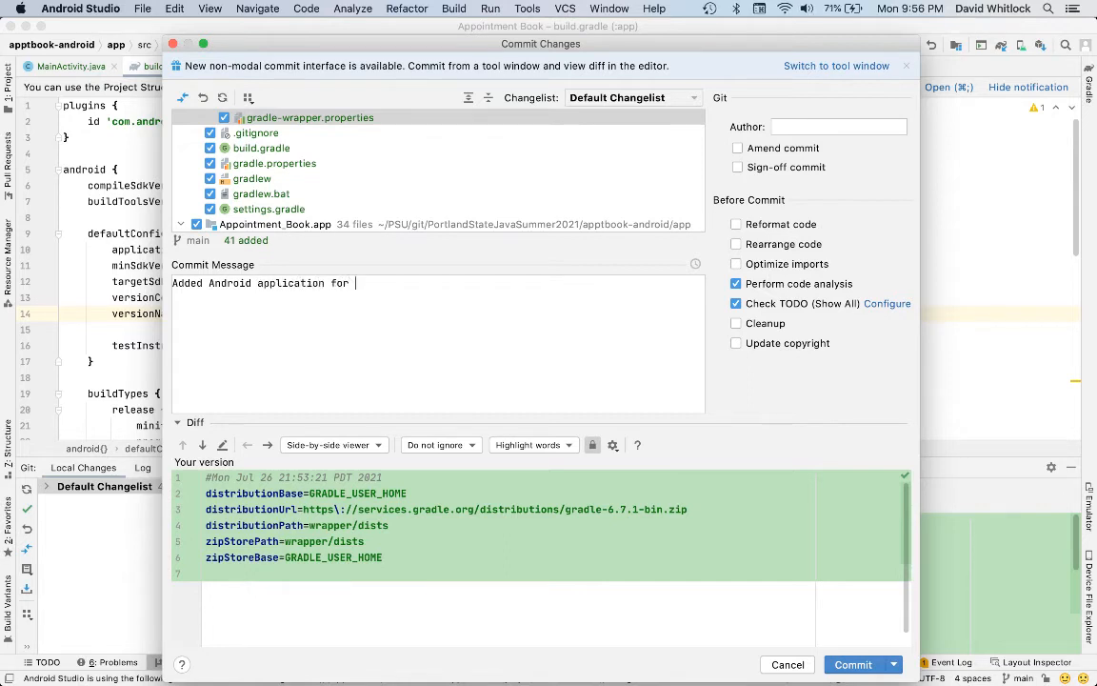
pyautogui.write(' the Appointment Book.')
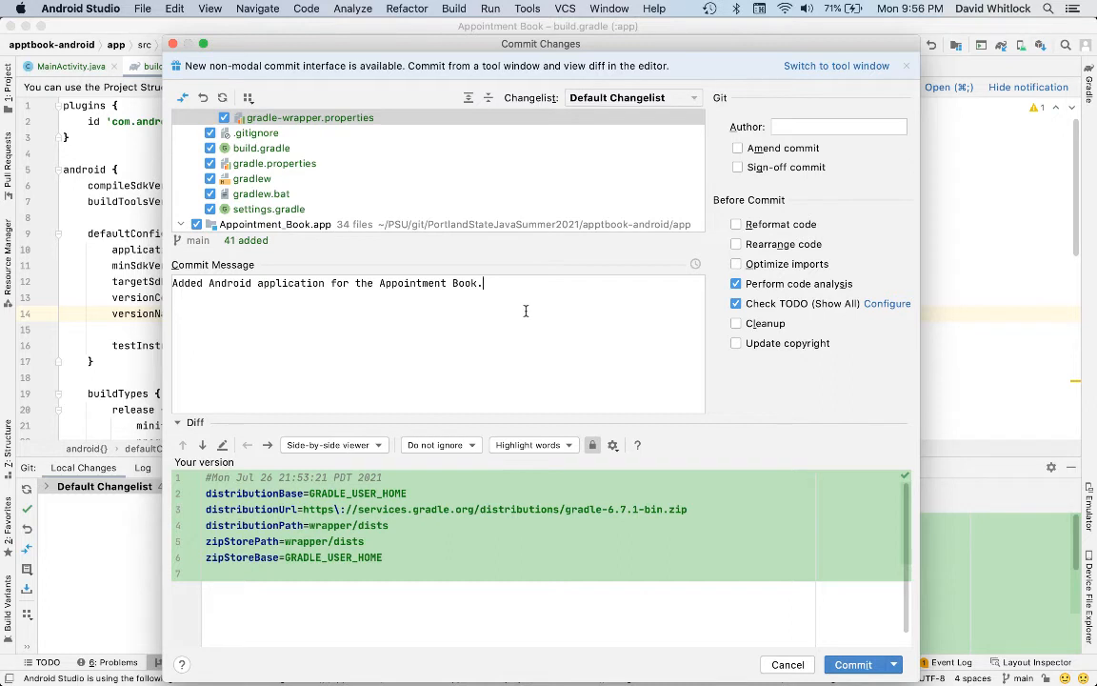
pyautogui.press('super+Return')
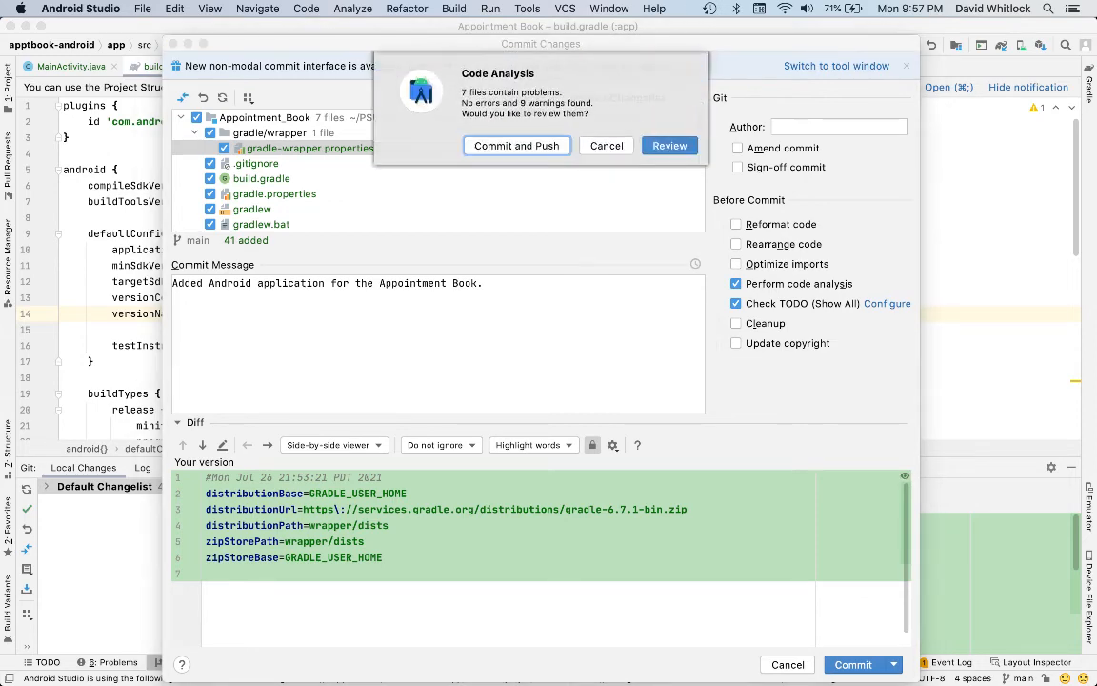
pyautogui.click(515, 146)
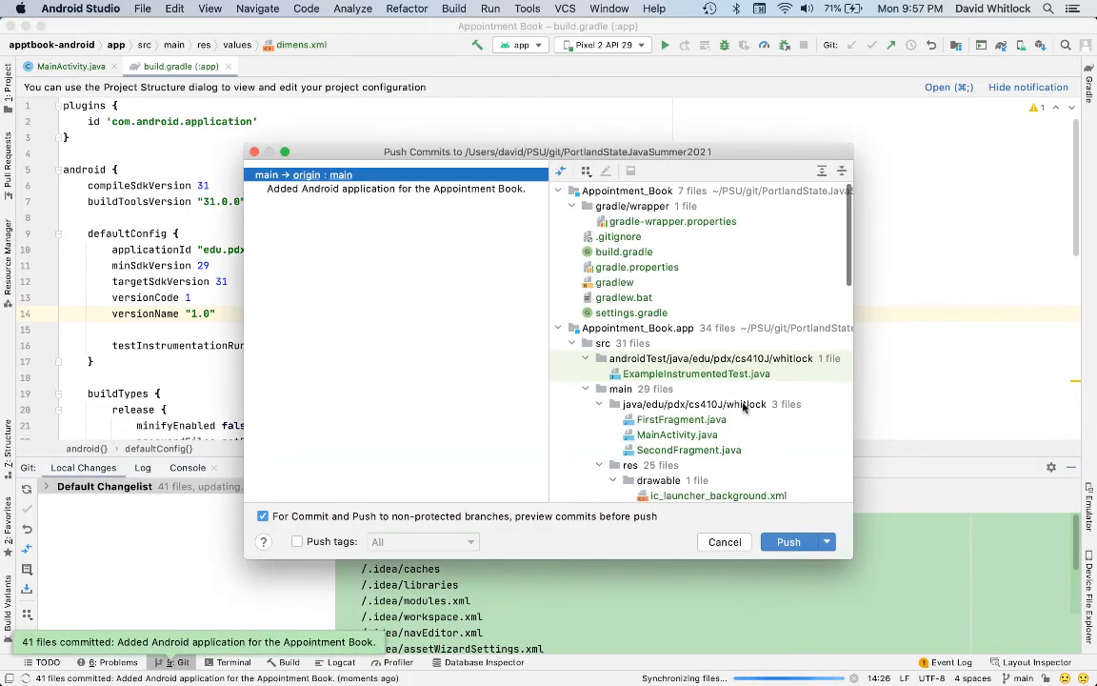
# Review the files in the outgoing commit and push it from main to origin/main.
pyautogui.scroll(-3, 742, 410)
pyautogui.scroll(-10, 743, 407)
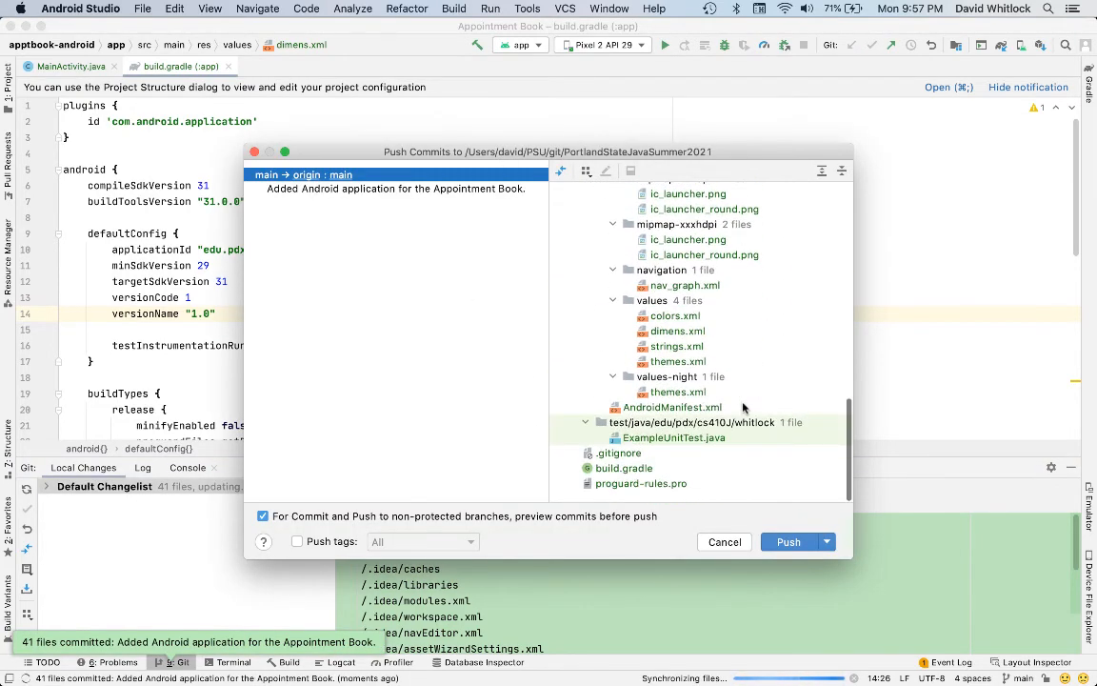
pyautogui.scroll(7, 743, 408)
pyautogui.scroll(6, 743, 408)
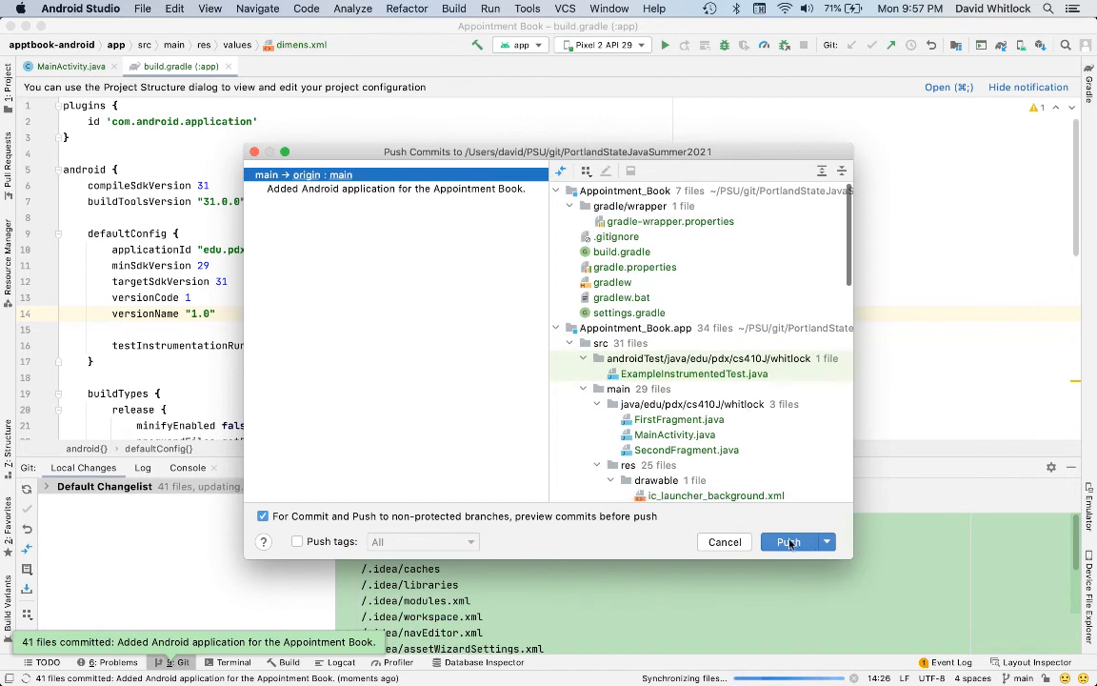
pyautogui.click(789, 542)
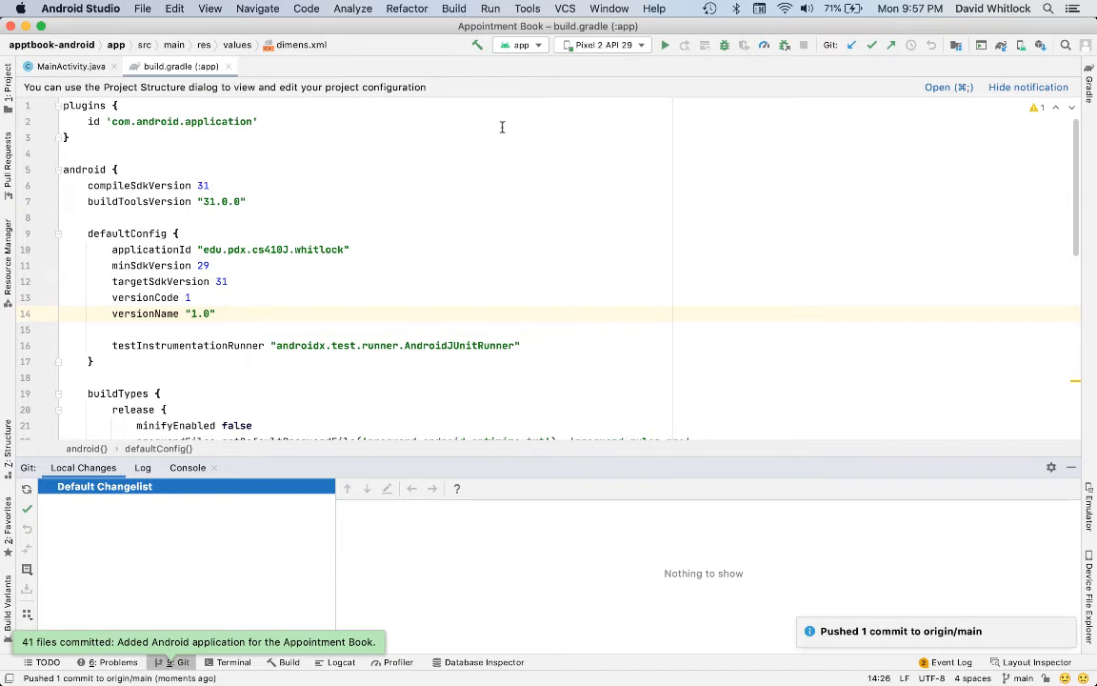
# In the app module's build.gradle, set compileSdkVersion to 30 and buildToolsVersion to "30.0.2".
pyautogui.click(215, 185)
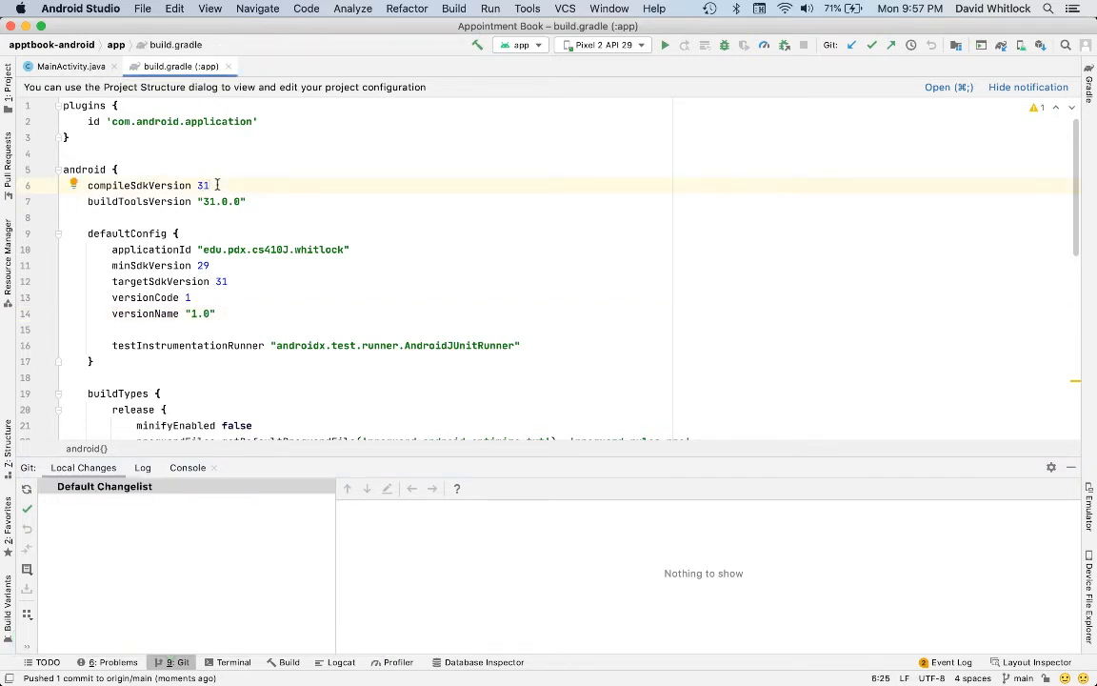
pyautogui.press('BackSpace')
pyautogui.write('0')
pyautogui.press('Down')
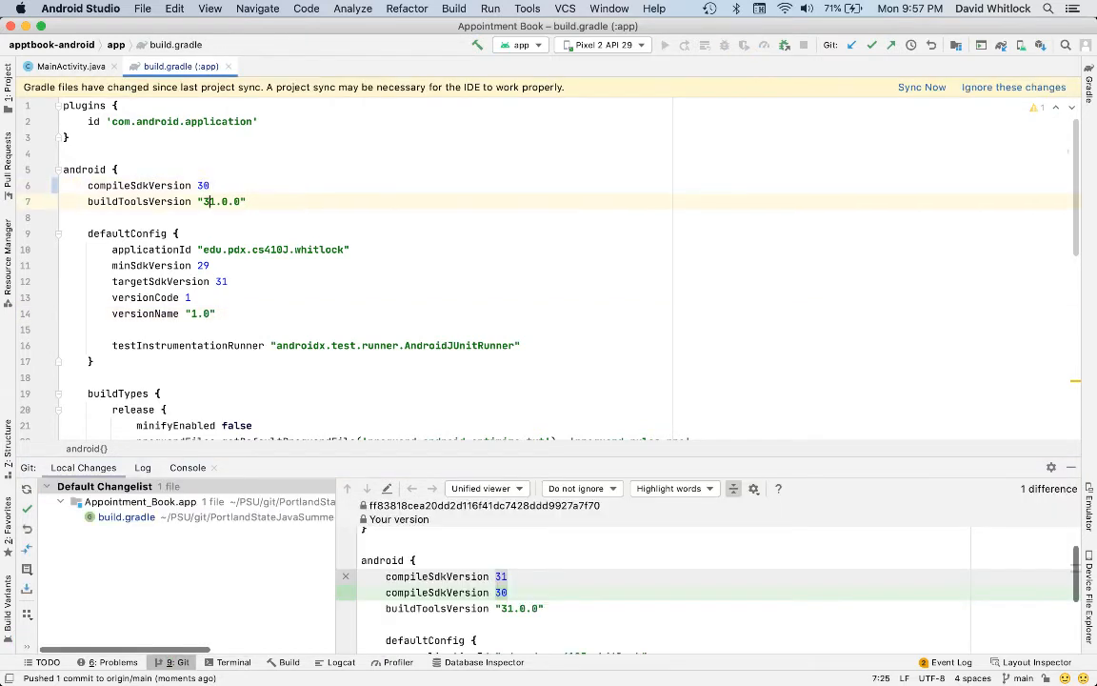
pyautogui.press('Delete')
pyautogui.write('0')
pyautogui.click(222, 201)
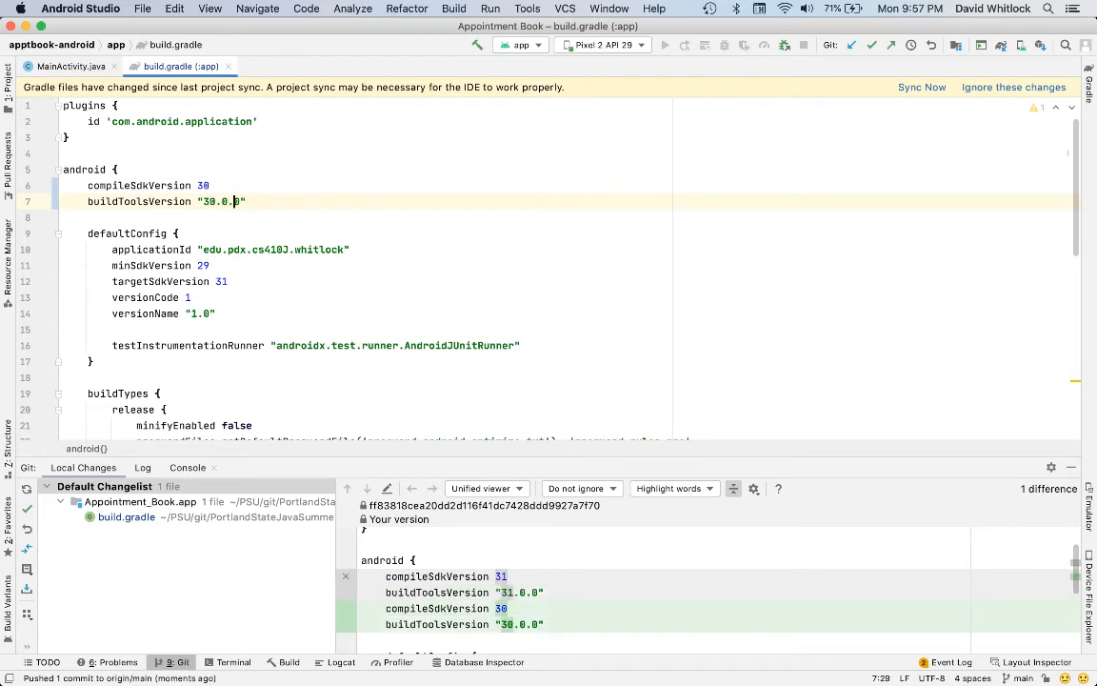
pyautogui.press('Delete')
pyautogui.write('2')
# Set targetSdkVersion to 30 in defaultConfig and sync the project with the changed Gradle files.
pyautogui.click(241, 281)
pyautogui.press('BackSpace')
pyautogui.write('0')
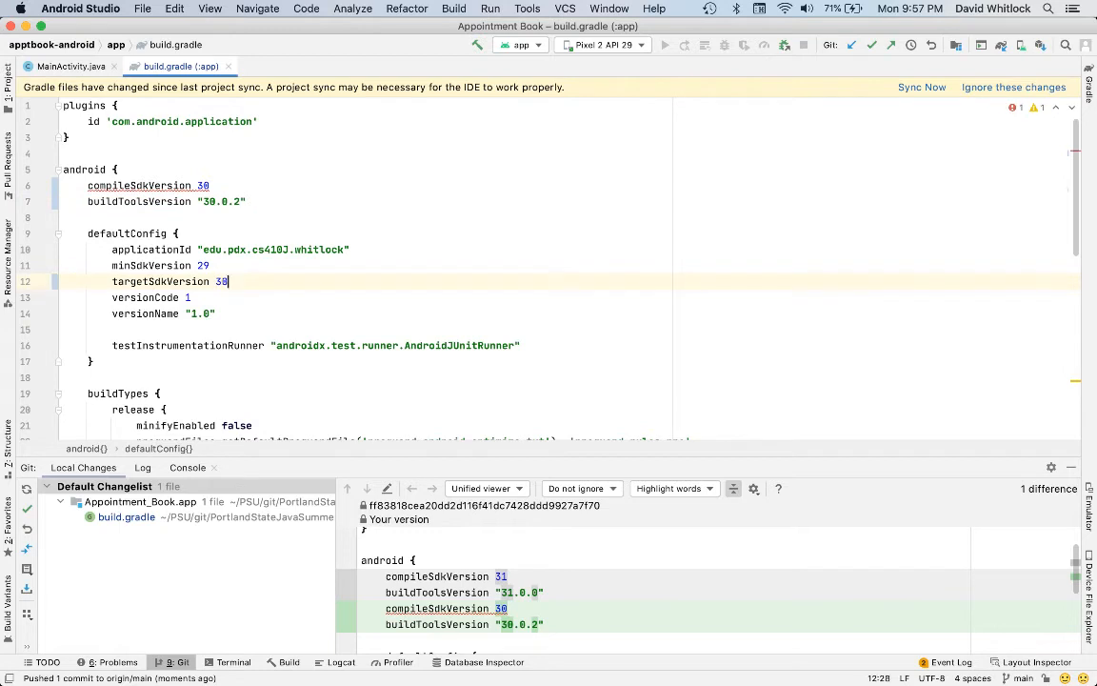
pyautogui.click(920, 89)
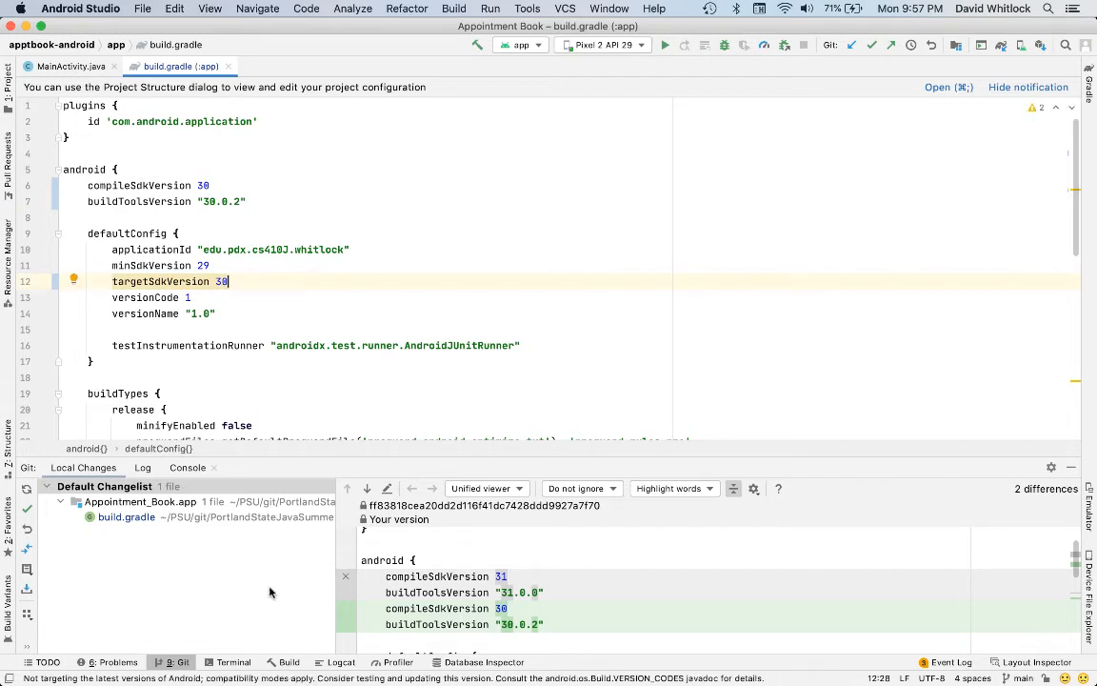
# Run the app on the Pixel 2 API 29 device with the build output shown, and reveal the module's build.gradle in the project tree.
pyautogui.click(289, 663)
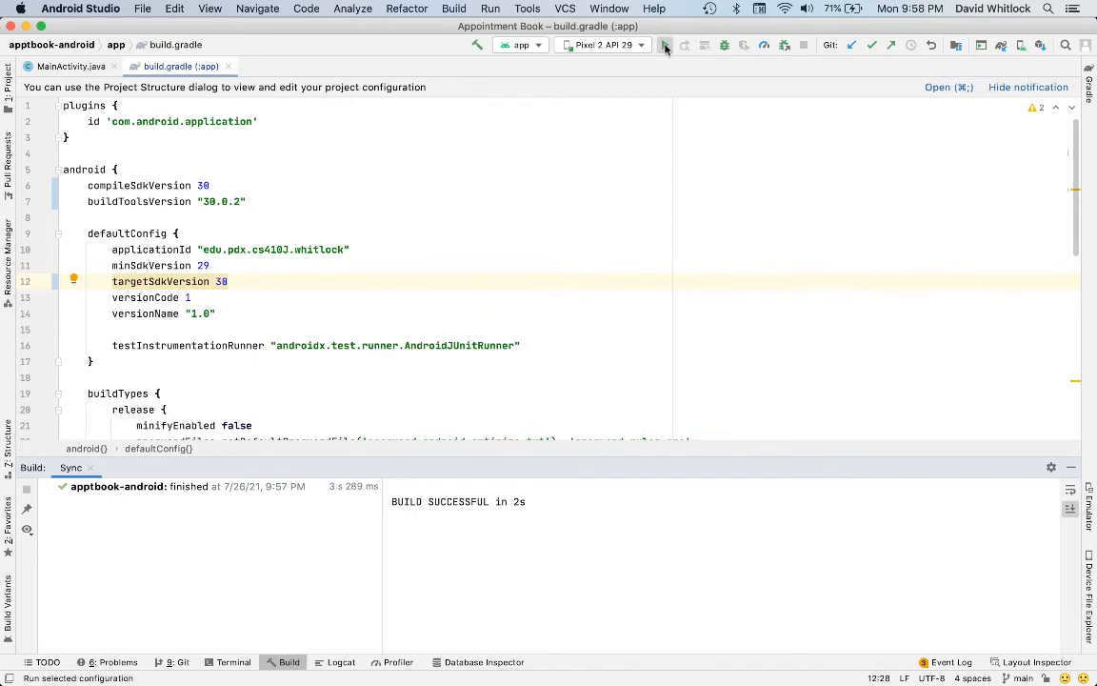
pyautogui.click(665, 46)
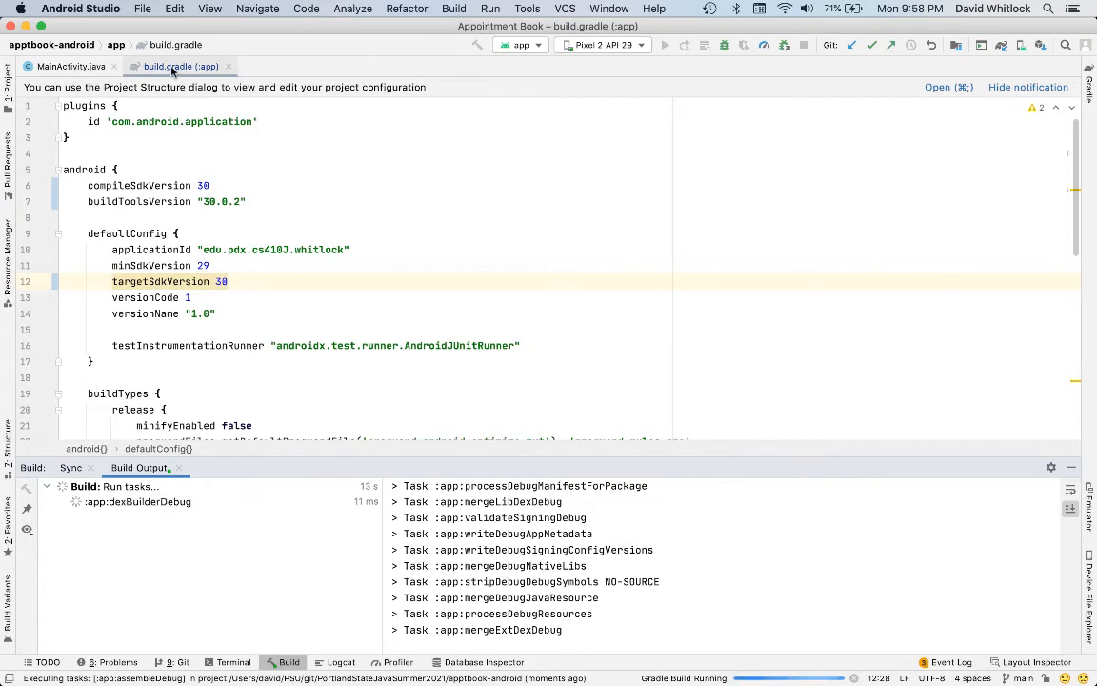
pyautogui.click(163, 163)
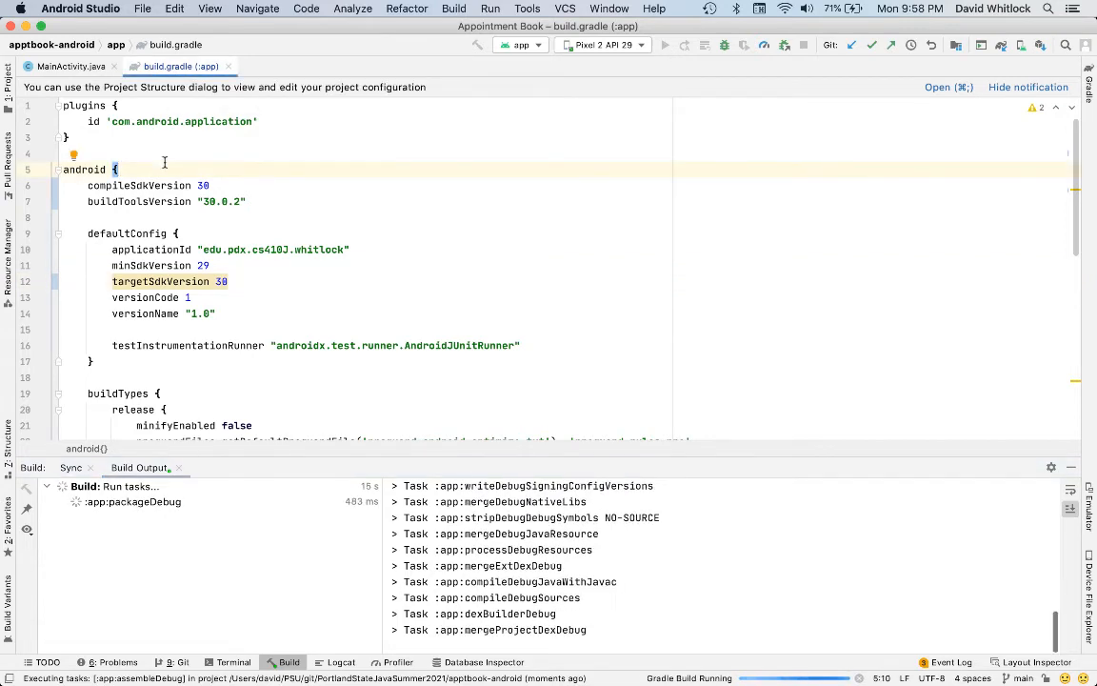
pyautogui.hotkey('alt', 'F1')
pyautogui.press('Return')
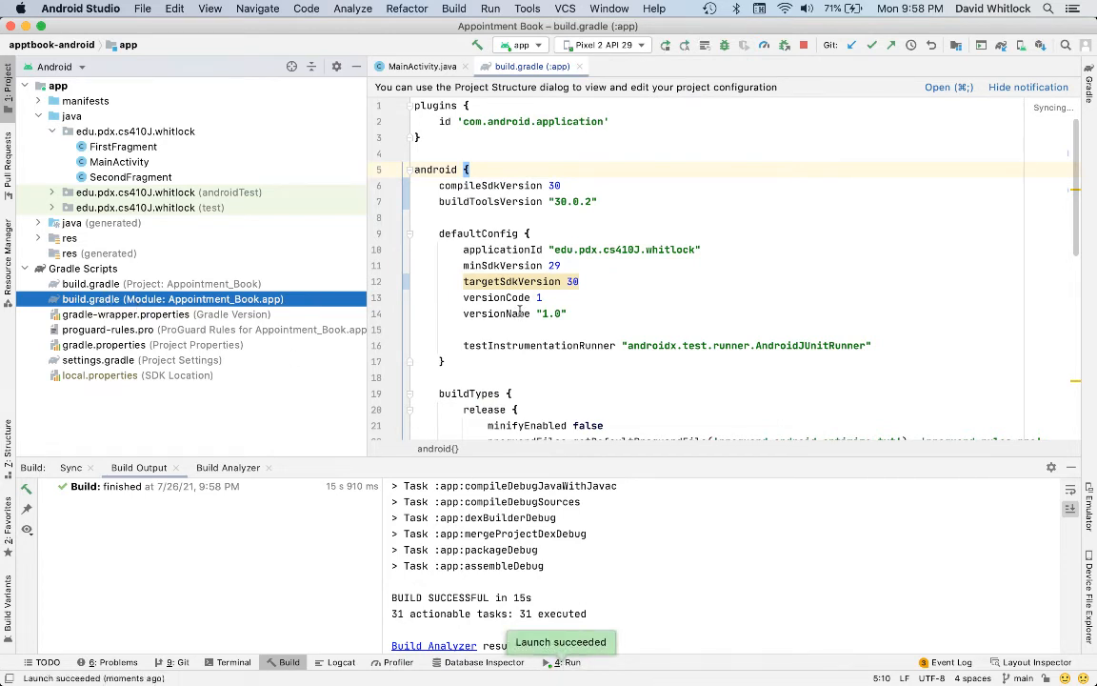
# Switch to the emulator and test the app by going to the second fragment and back to the first.
pyautogui.press('super+Tab')
pyautogui.press('super+Tab')
pyautogui.press('super+Tab')
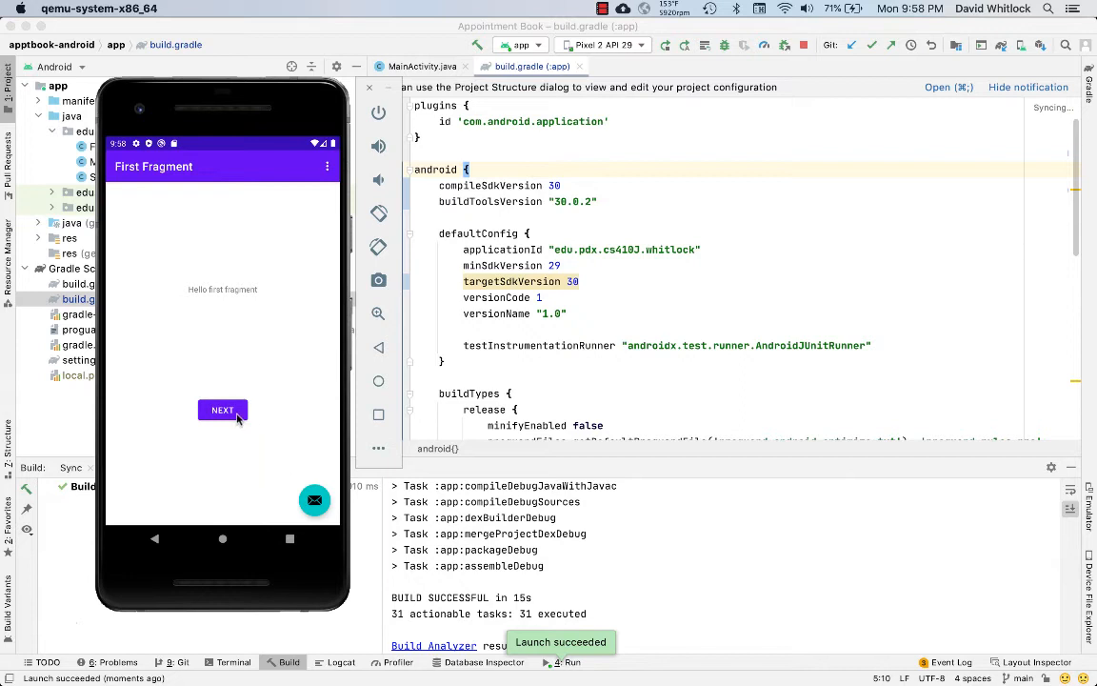
pyautogui.click(217, 409)
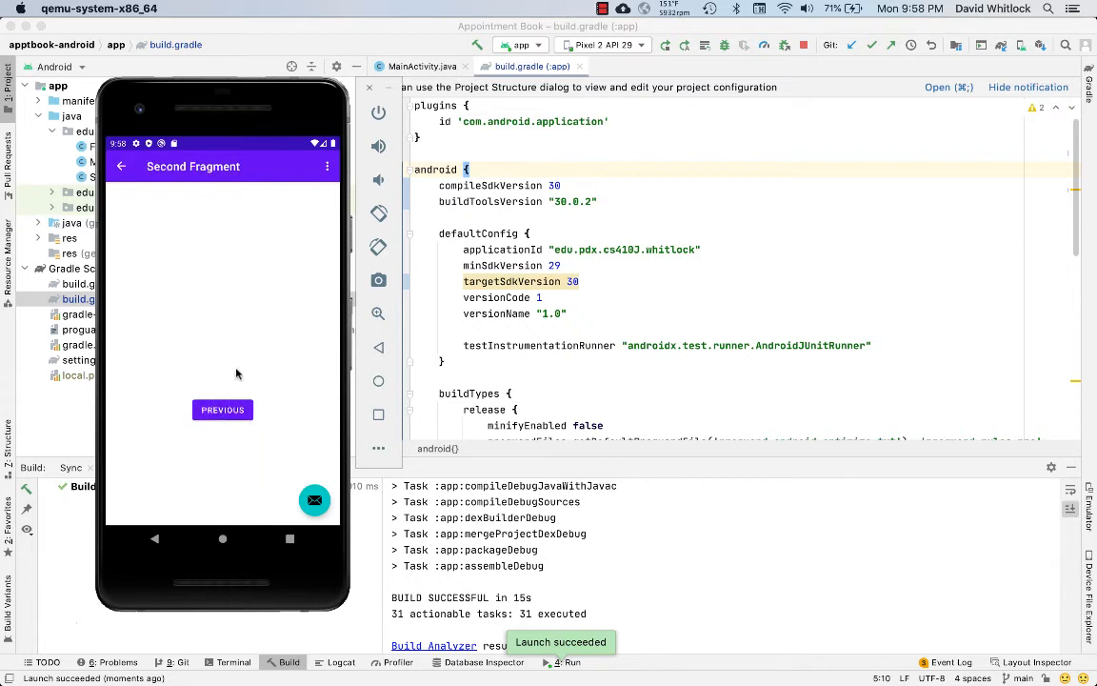
pyautogui.click(222, 409)
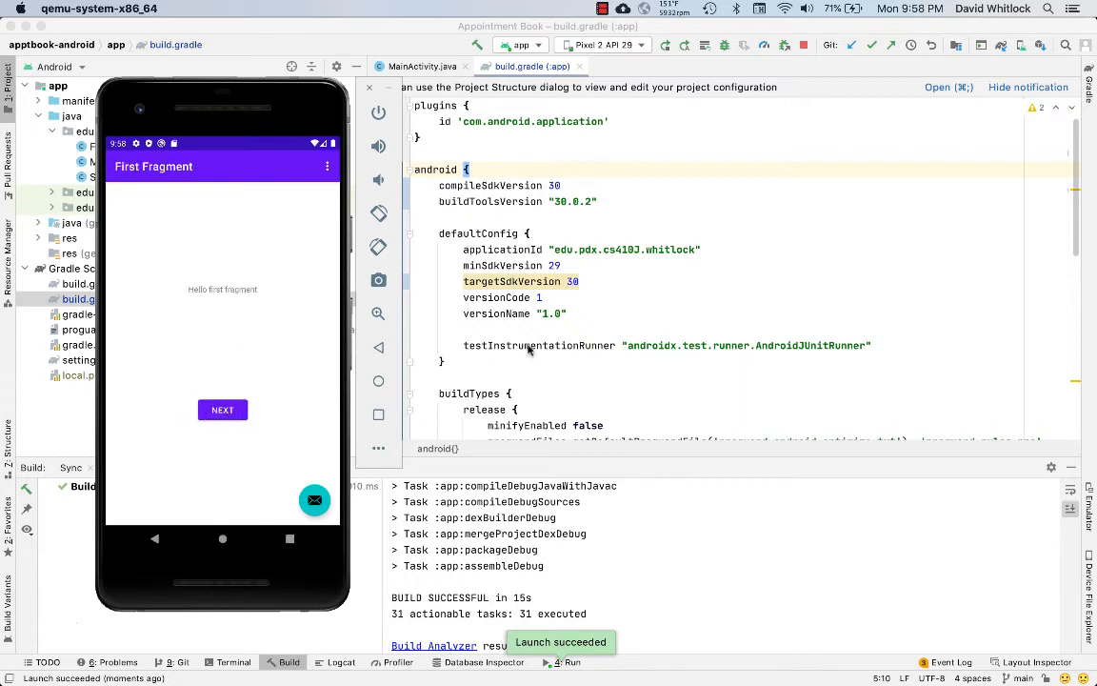
# Return to Android Studio, select the modified build.gradle in Git's local changes, and open the commit dialog with an empty message.
pyautogui.click(517, 282)
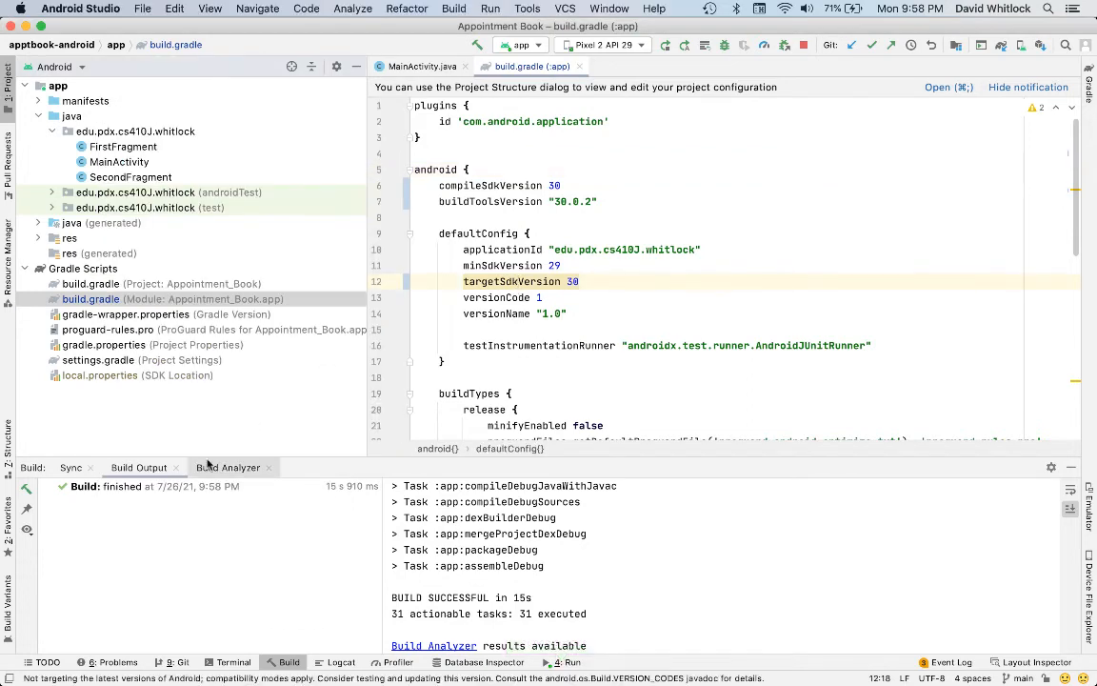
pyautogui.click(176, 662)
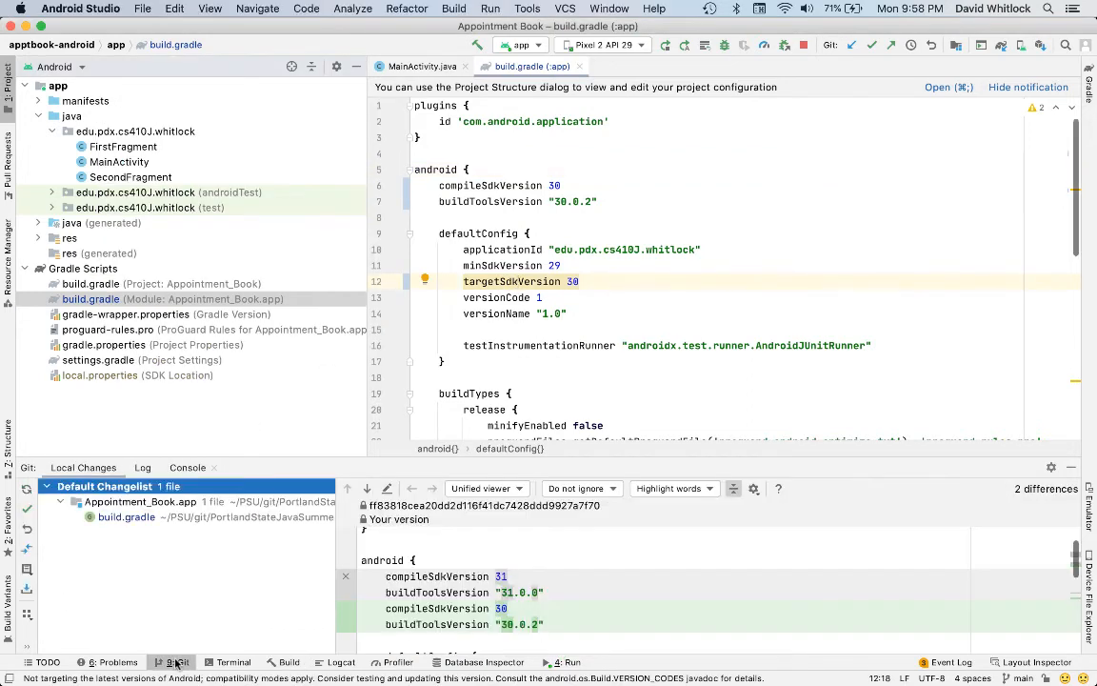
pyautogui.click(133, 519)
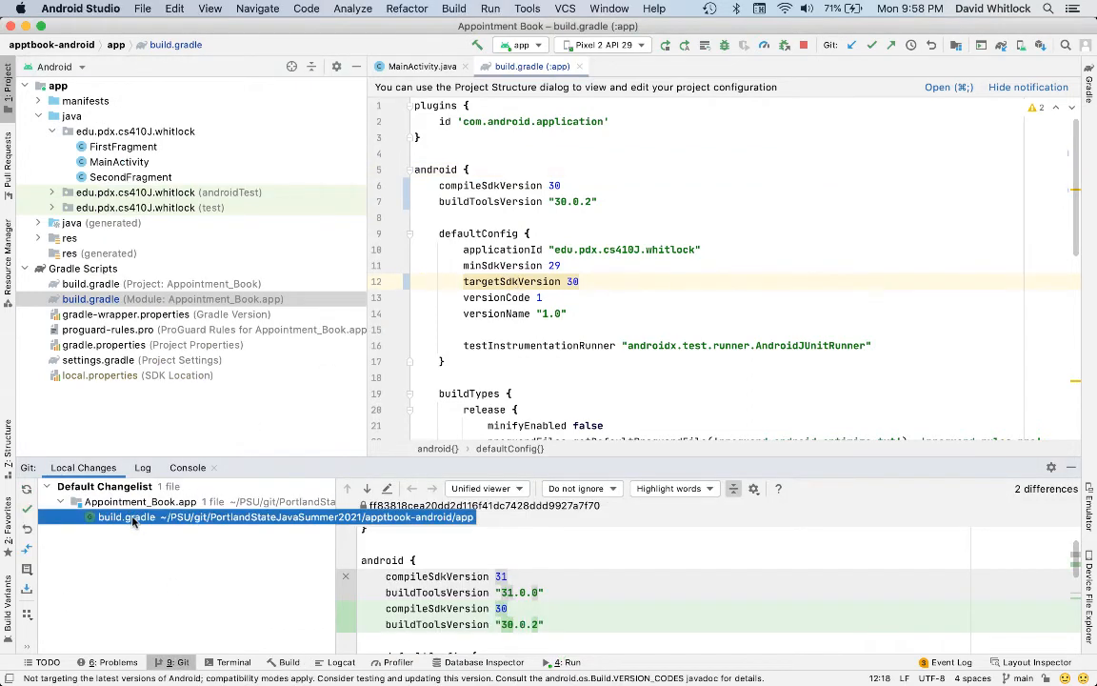
pyautogui.press('super+k')
pyautogui.press('BackSpace')
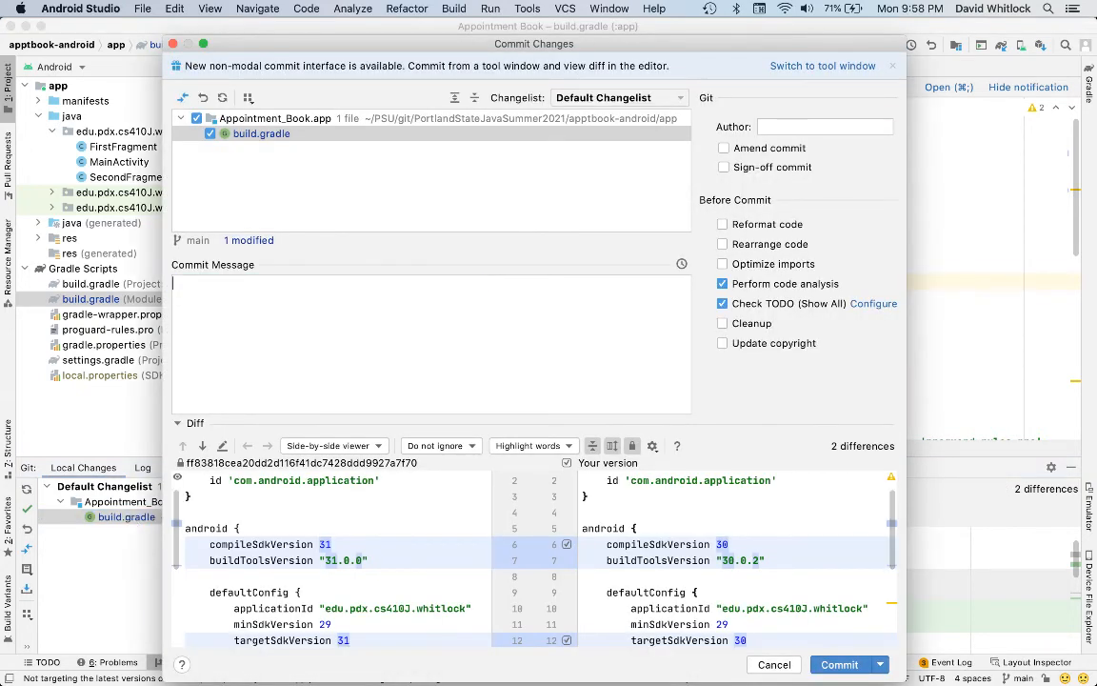
# Enter the commit summary "Fix the version of the Android SDK to work around problems with version 31.0.0.".
pyautogui.write('Fix the version of')
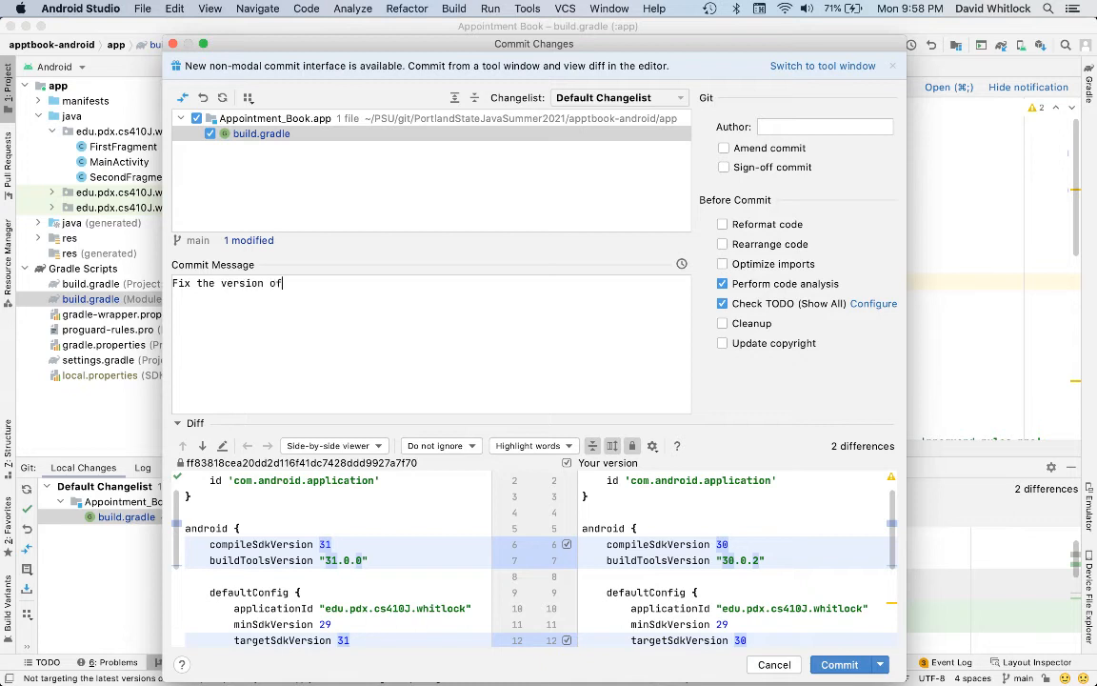
pyautogui.write(' the Android SDK to work around')
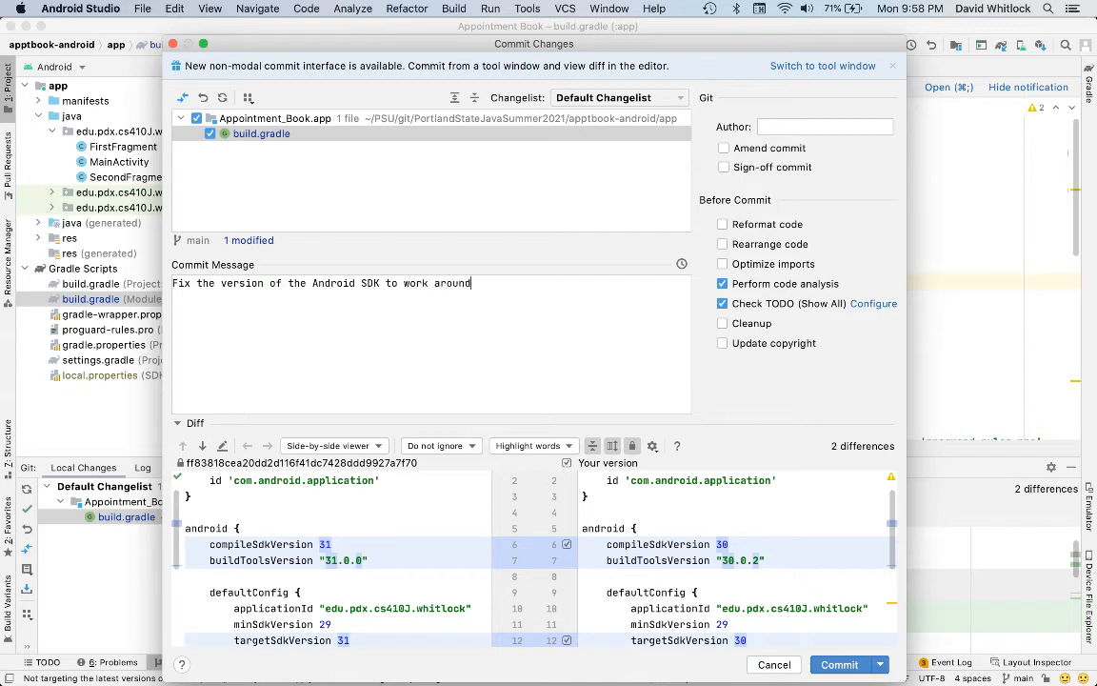
pyautogui.write(' problems with version 3')
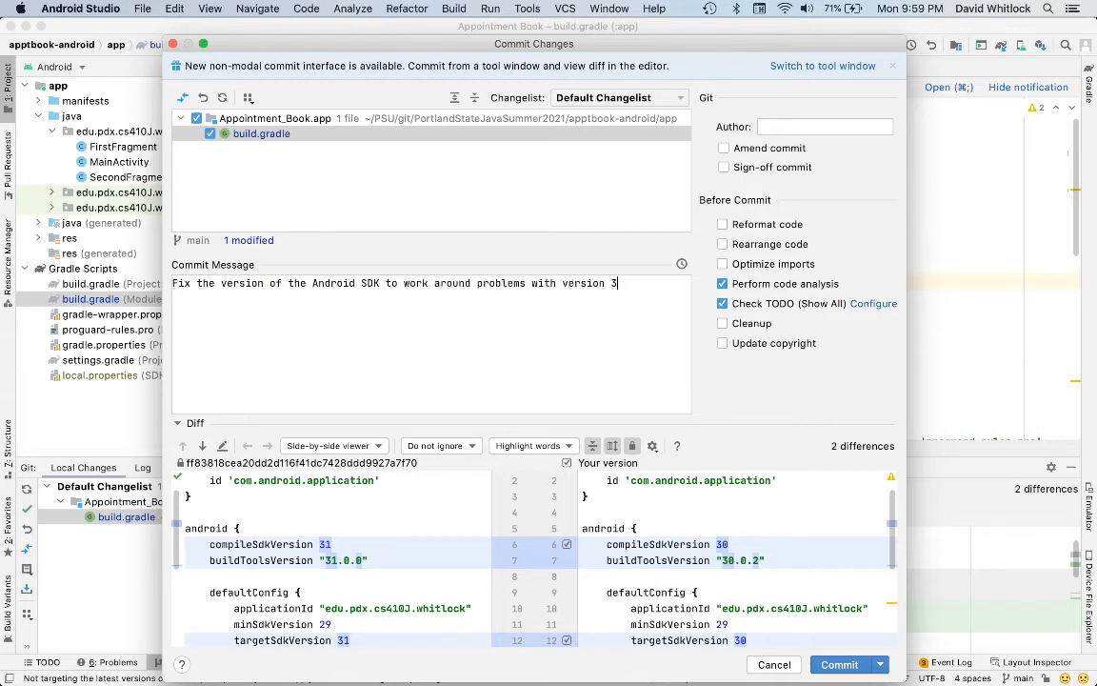
pyautogui.write('1.0.0')
# Add a second paragraph to the commit message: "Apply this change if you see this error while building your Android app:".
pyautogui.write('Apply thi')
pyautogui.write('s change ')
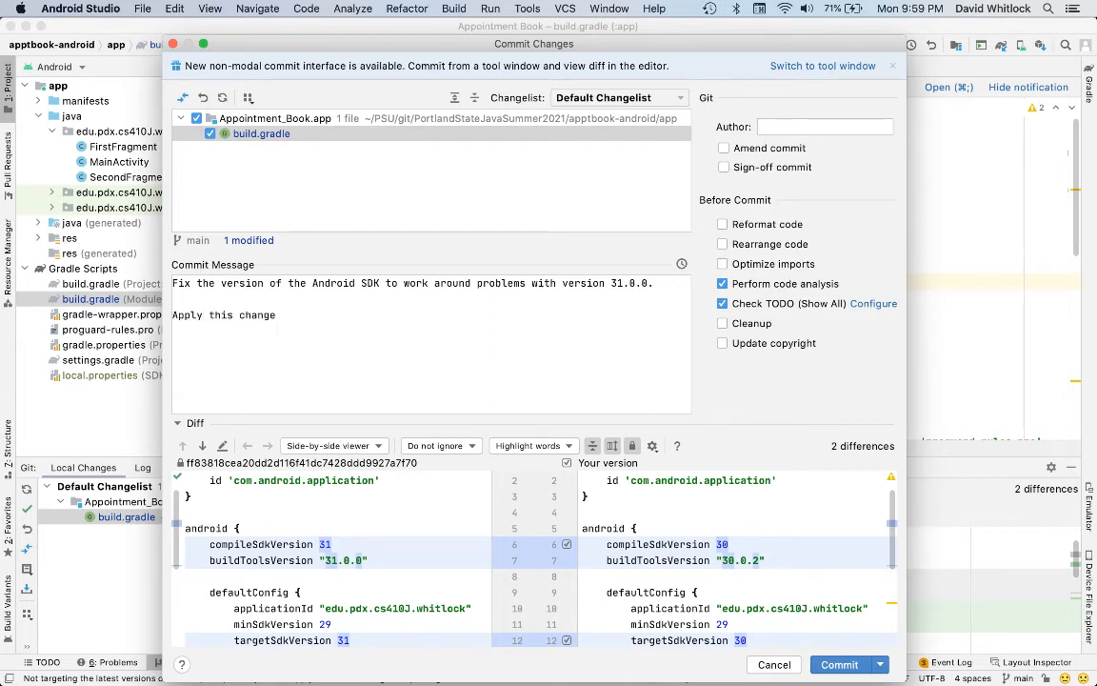
pyautogui.write('if you see this error while building you')
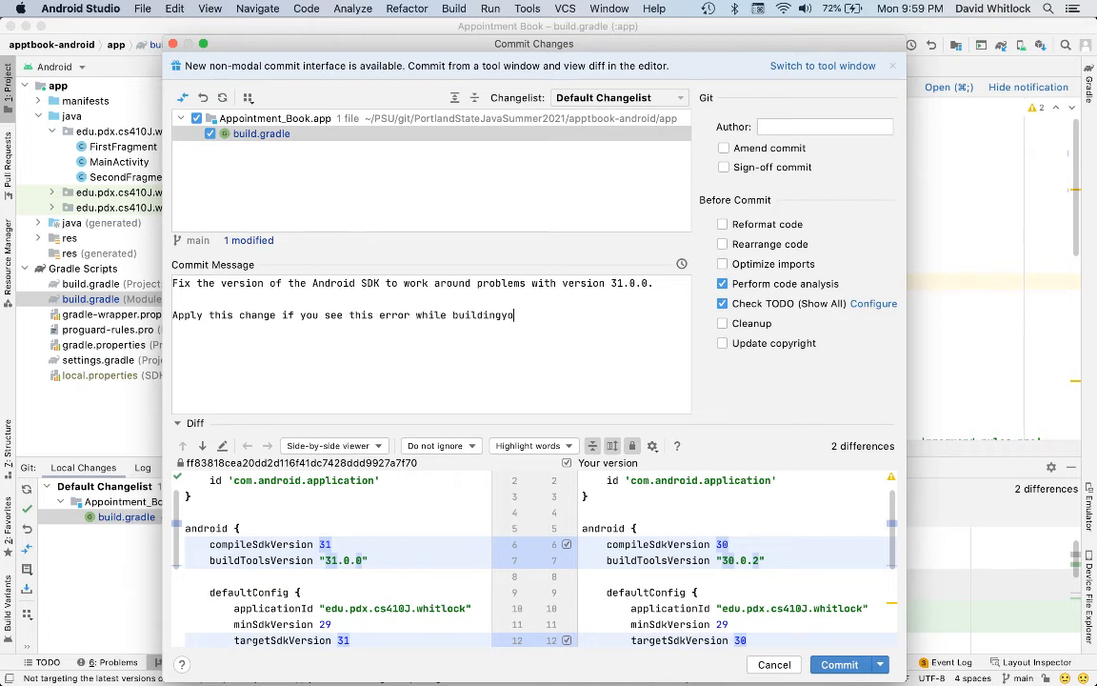
pyautogui.write('r Android app:')
pyautogui.press('Return')
pyautogui.press('Return')
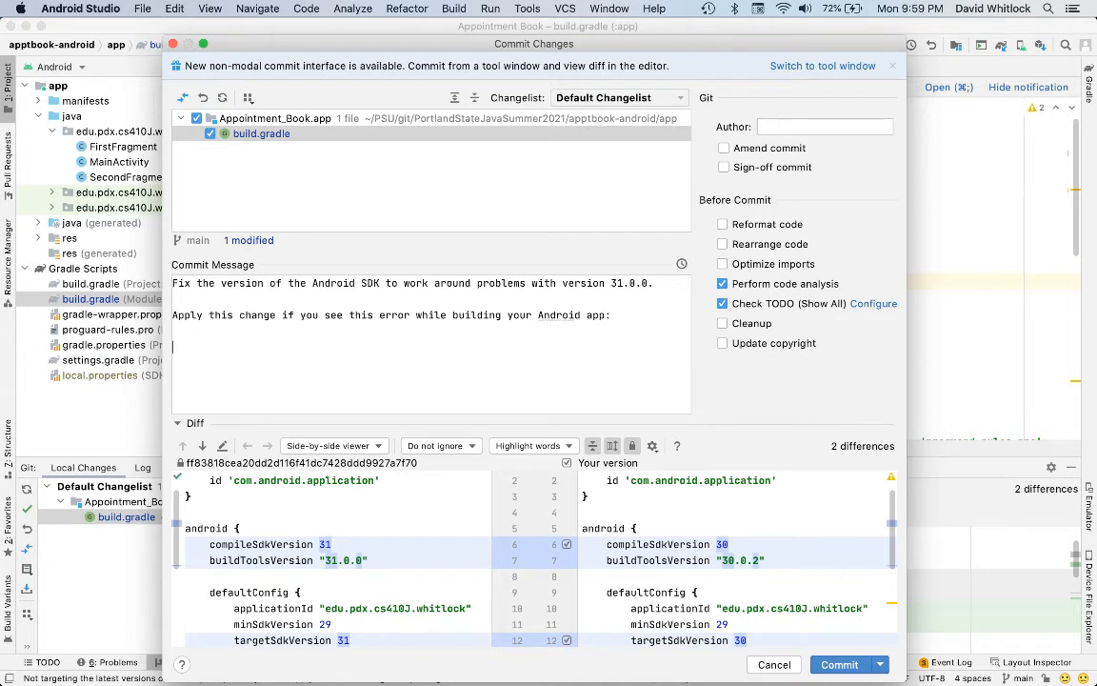
# Append "Installed Build Tools revision 31.0.0 is corrupted. Remove and install again using the SDK Manager." to the message, and commit and push build.gradle.
pyautogui.write('Installed Build Tools revision 31.0.0 is corrupted. Remove and install again using the SDK Manager.')
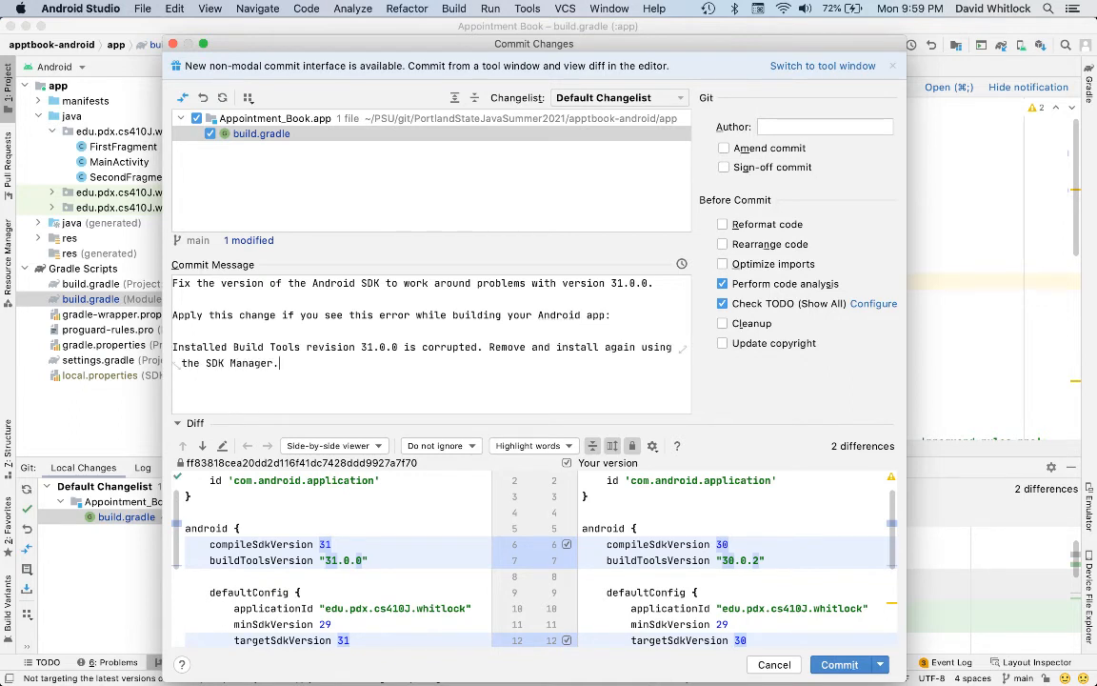
pyautogui.press('super+Return')
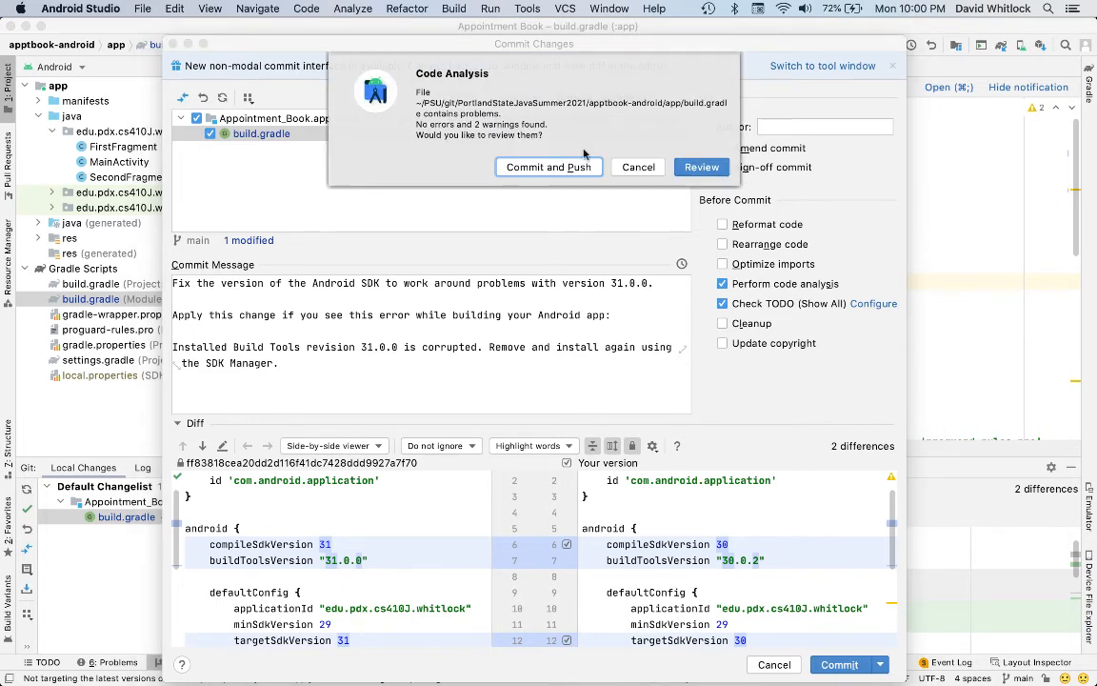
pyautogui.click(539, 167)
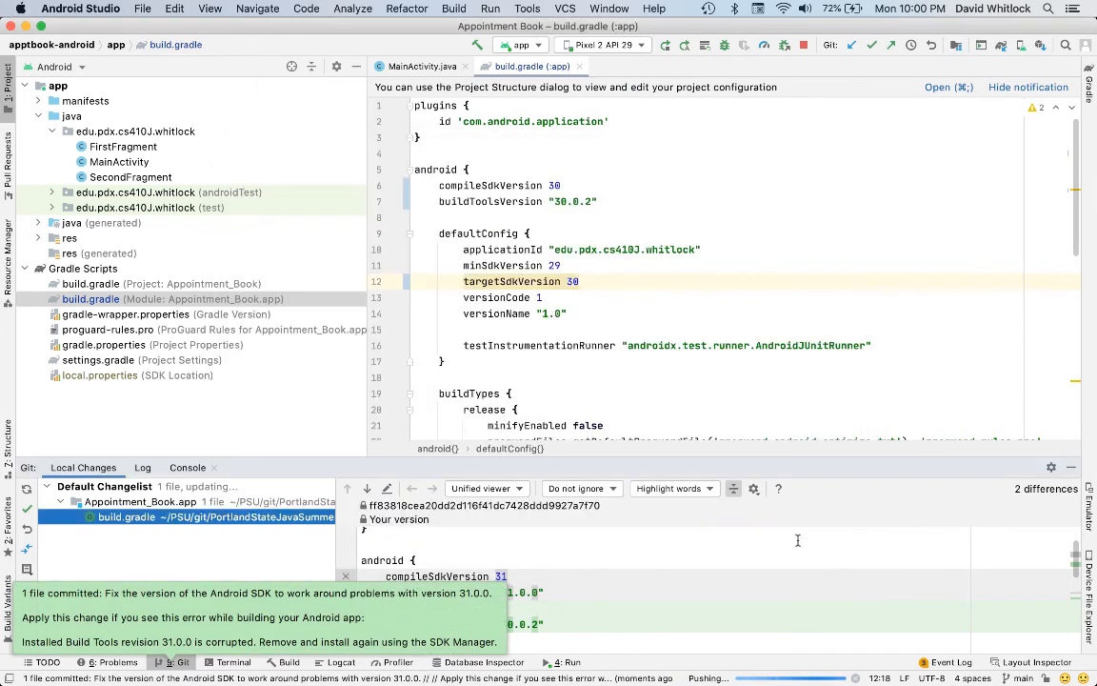
pyautogui.click(789, 542)
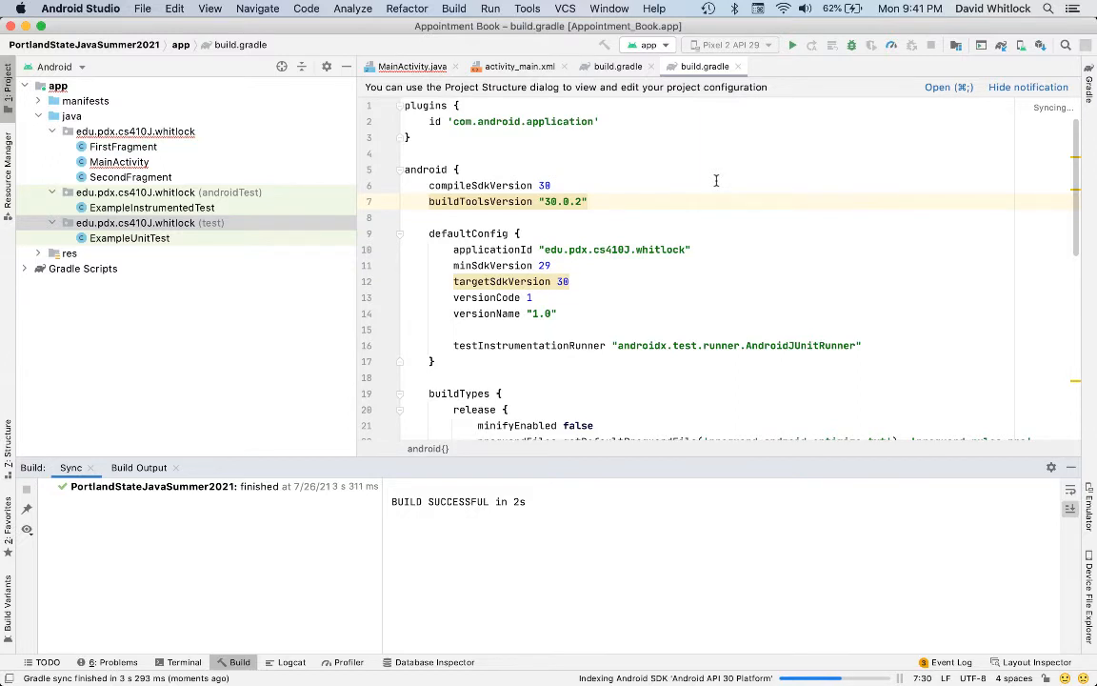
# Locate the app module's build.gradle in the project tree and review its compileSdkVersion, buildToolsVersion and targetSdkVersion settings.
pyautogui.click(717, 185)
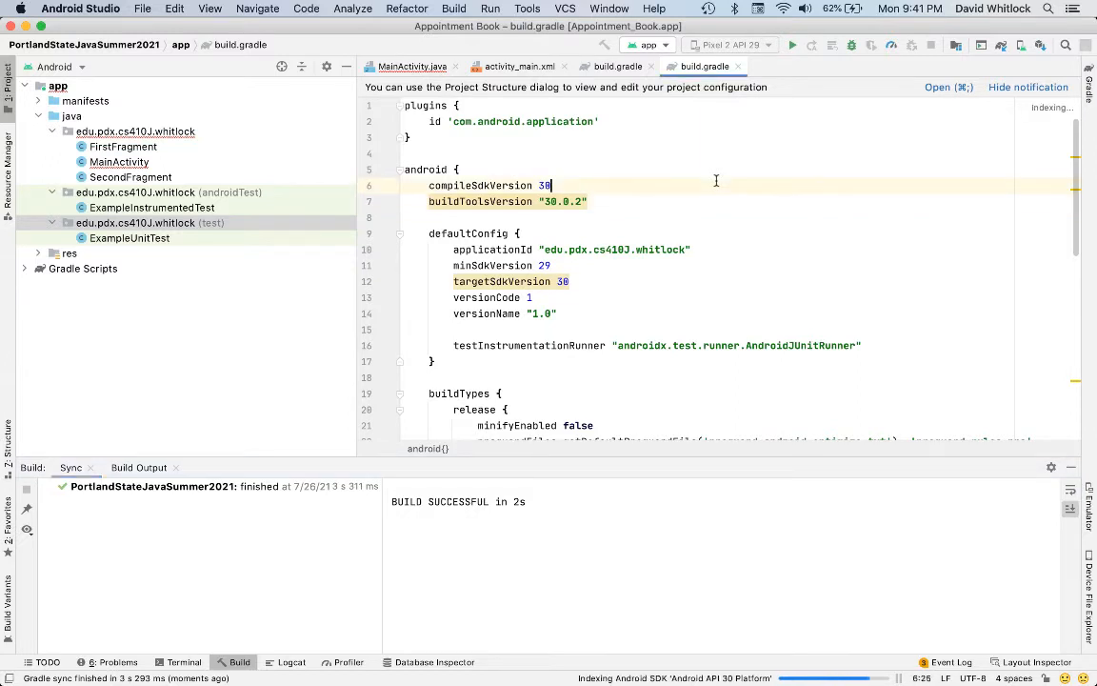
pyautogui.hotkey('alt', 'F1')
pyautogui.press('Return')
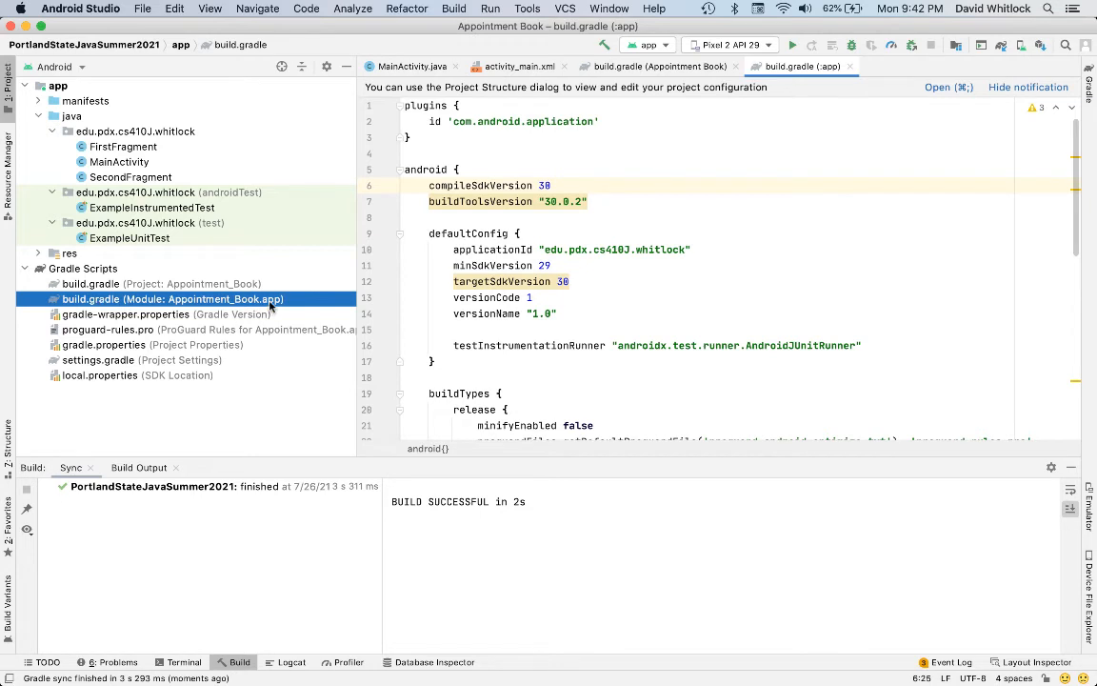
pyautogui.doubleClick(546, 185)
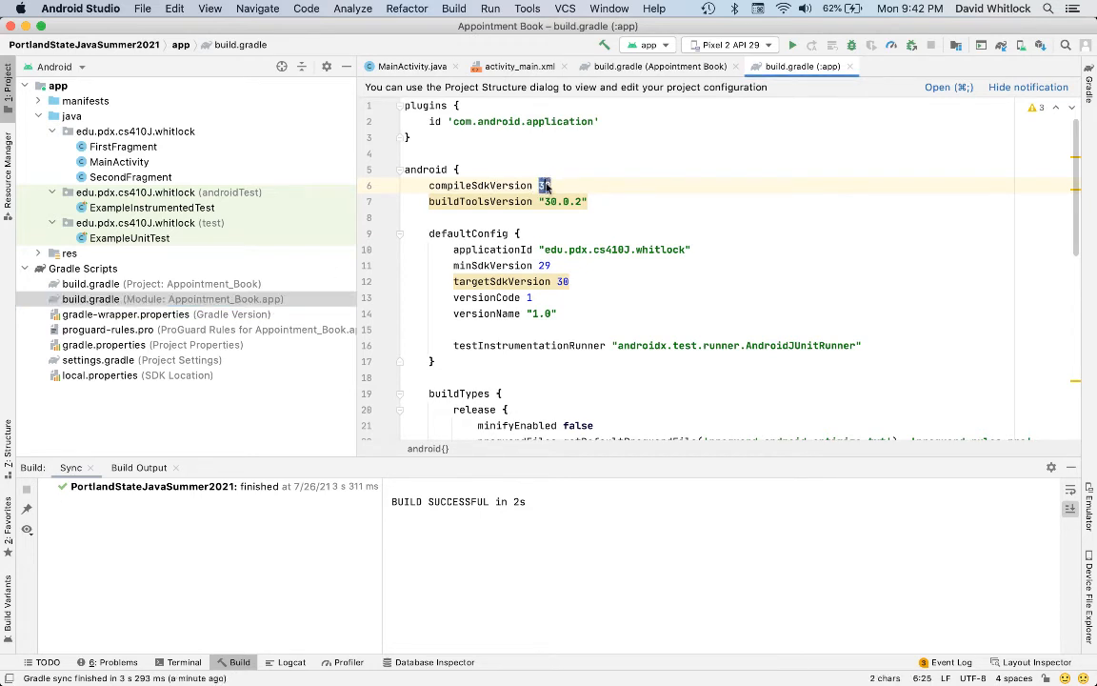
pyautogui.click(546, 186)
pyautogui.moveTo(565, 201)
pyautogui.moveTo(561, 282)
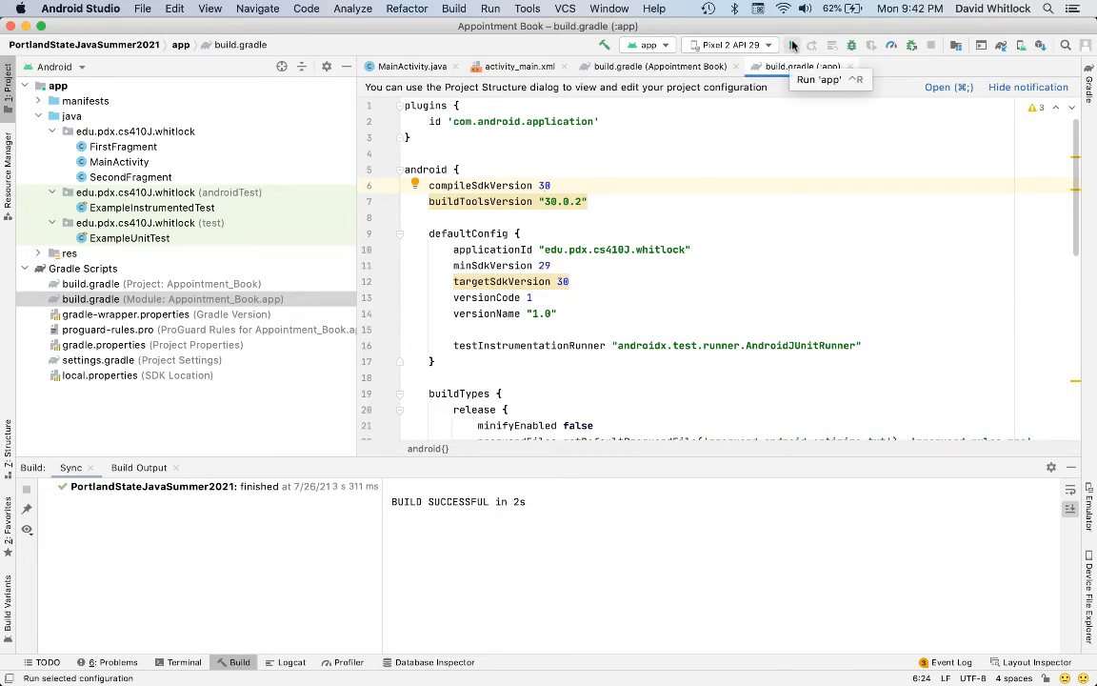
# Run the app on the Pixel 2 API 29 emulator and always allow USB debugging from this computer.
pyautogui.click(793, 45)
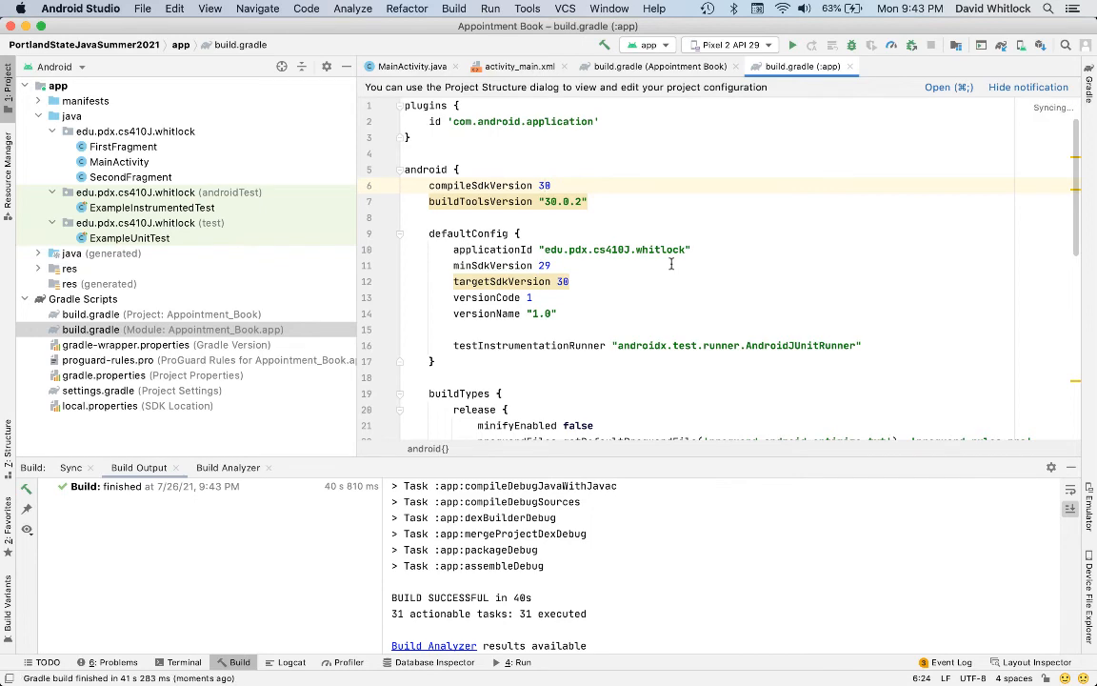
pyautogui.press('super+Tab')
pyautogui.press('super+Tab')
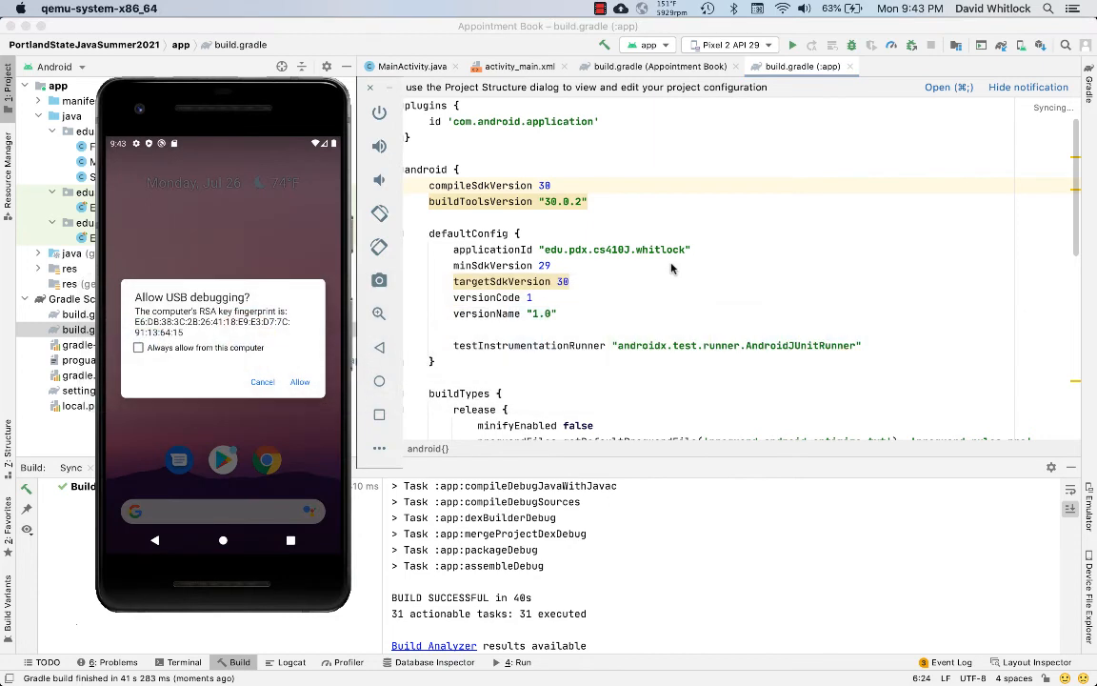
pyautogui.click(138, 349)
pyautogui.click(300, 382)
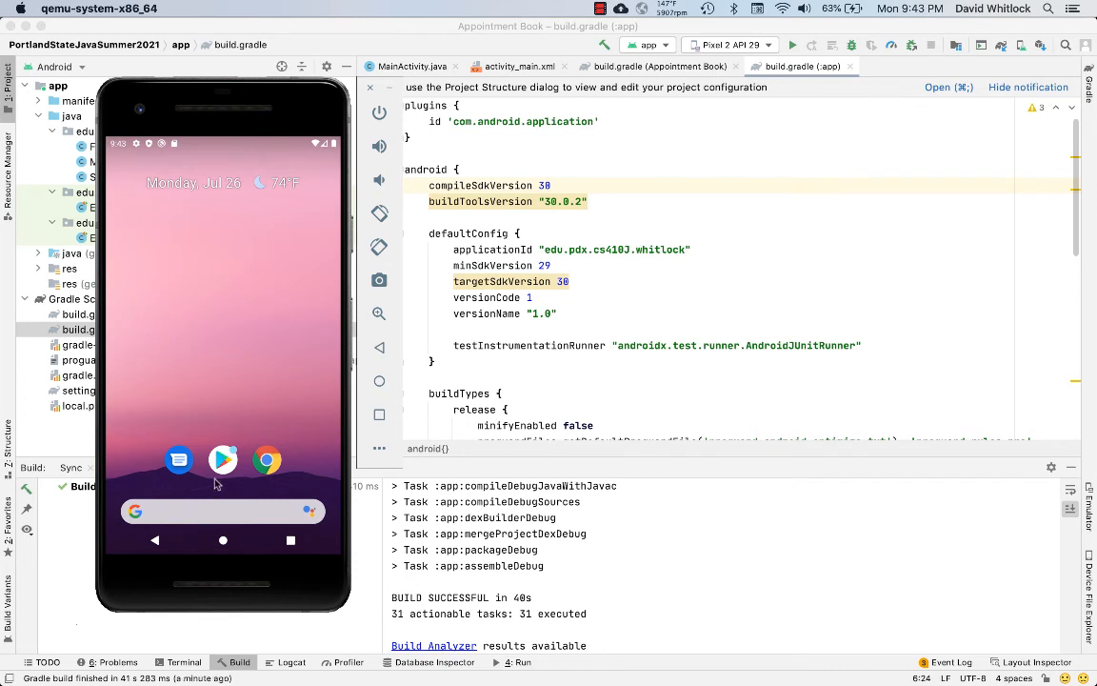
# Look through the emulator's app drawer, and run the app again from Android Studio, returning to the emulator.
pyautogui.moveTo(195, 430); pyautogui.dragTo(217, 270)
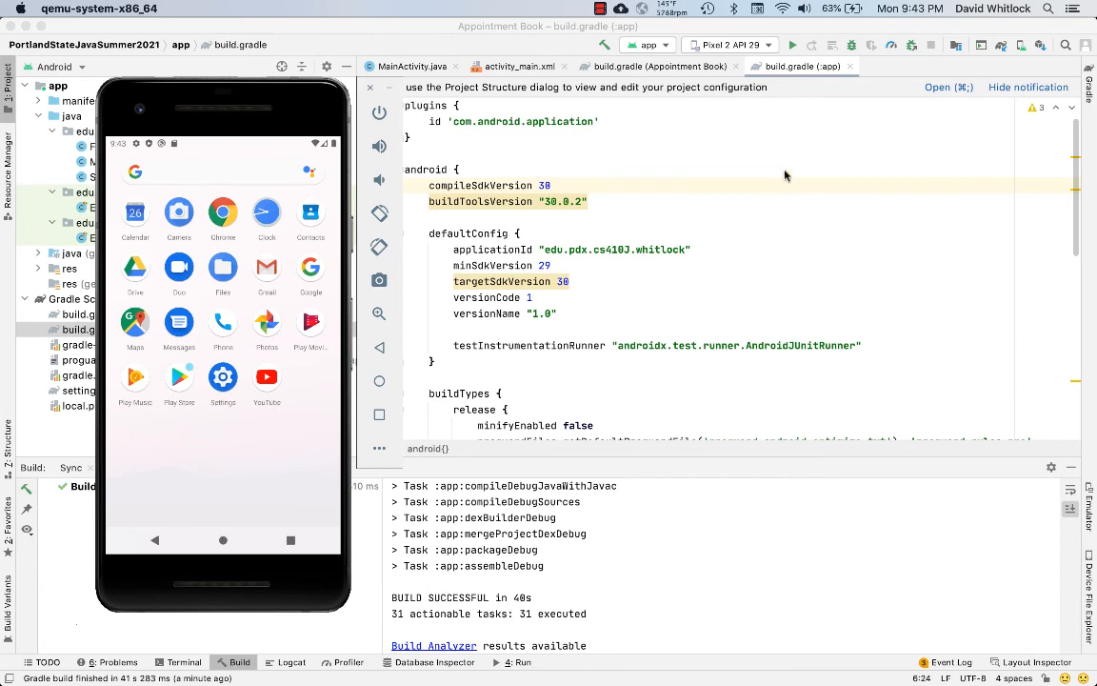
pyautogui.click(794, 45)
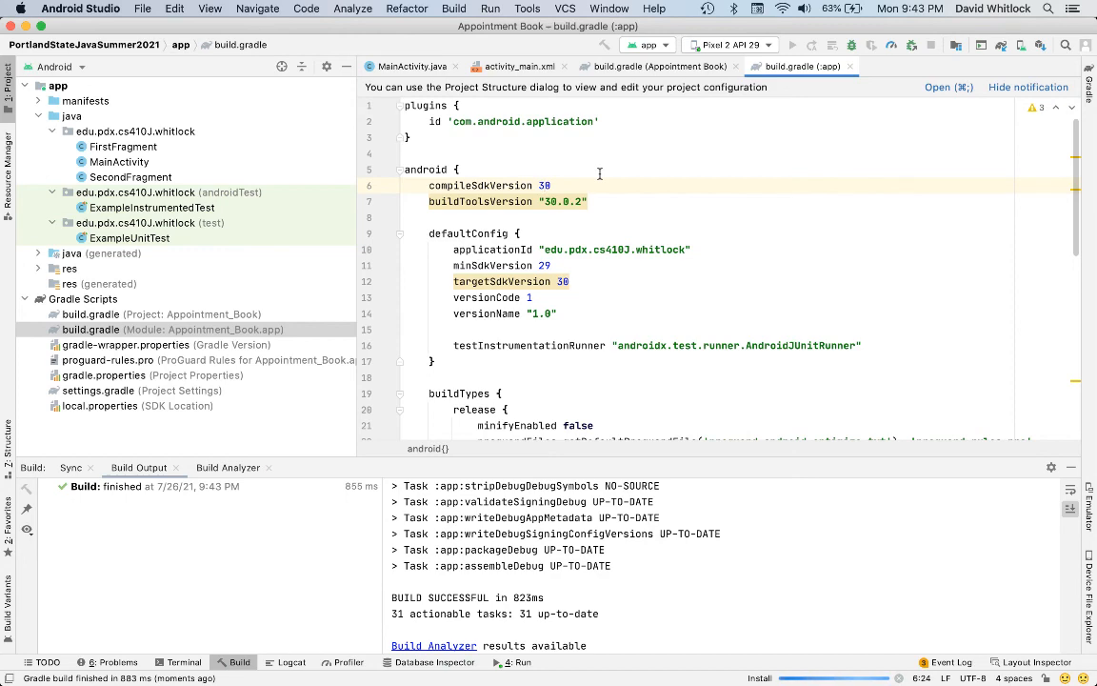
pyautogui.press('super+Tab')
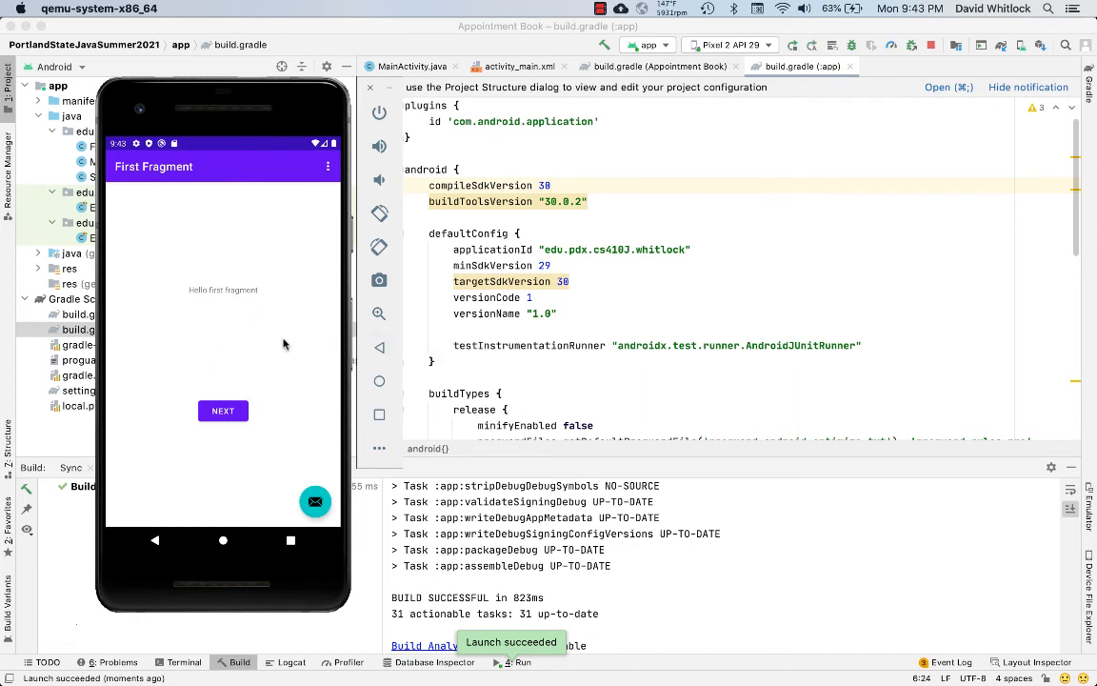
# Try out the running app's Next and Previous navigation, mail action, Settings entry and the device's back navigation.
pyautogui.click(212, 413)
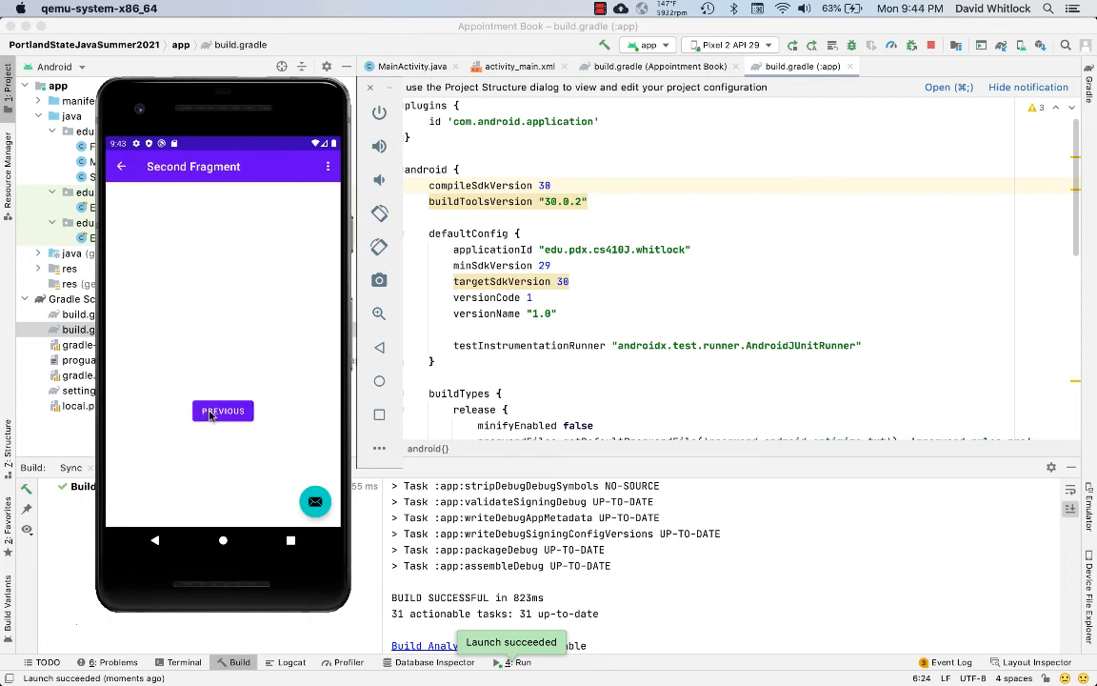
pyautogui.click(212, 412)
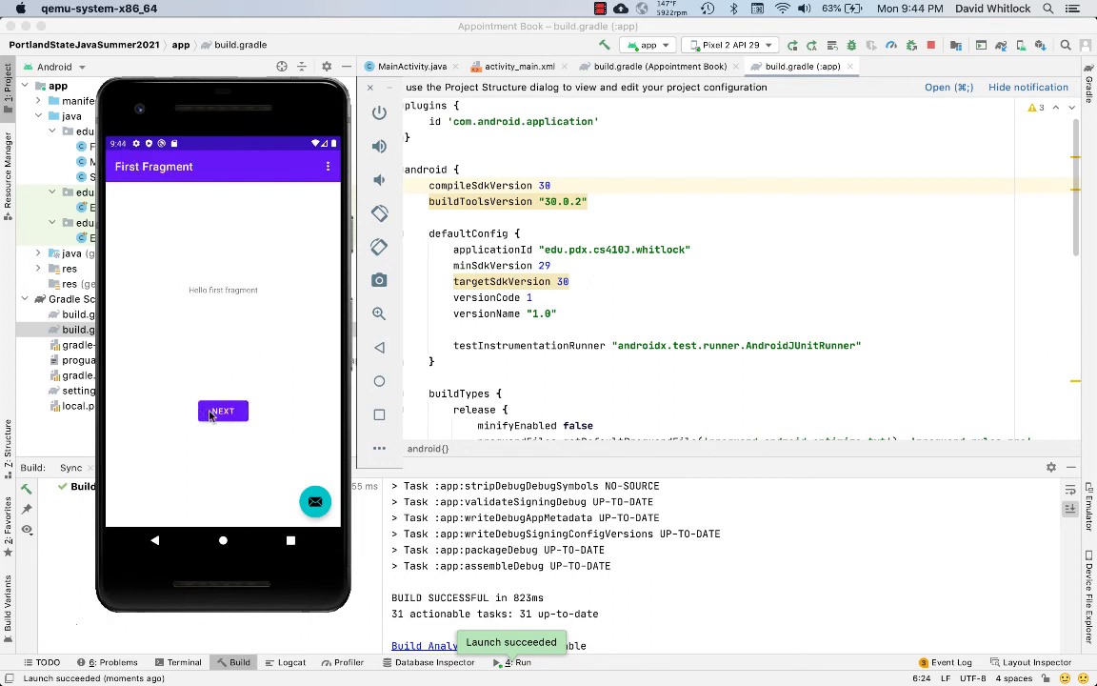
pyautogui.click(315, 502)
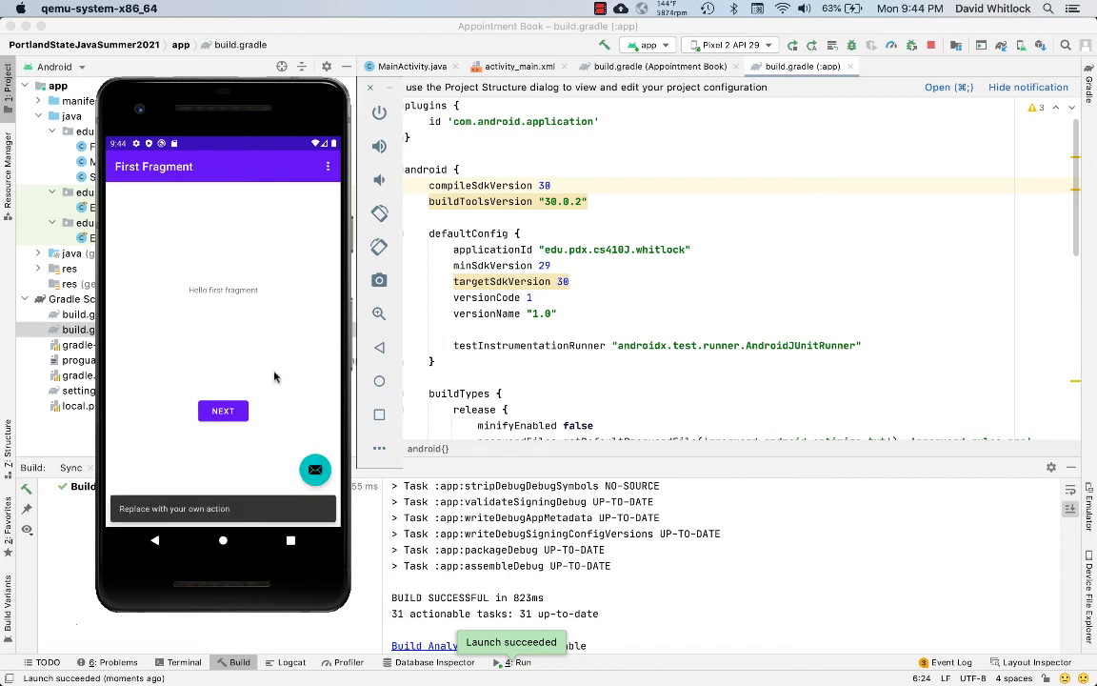
pyautogui.click(326, 167)
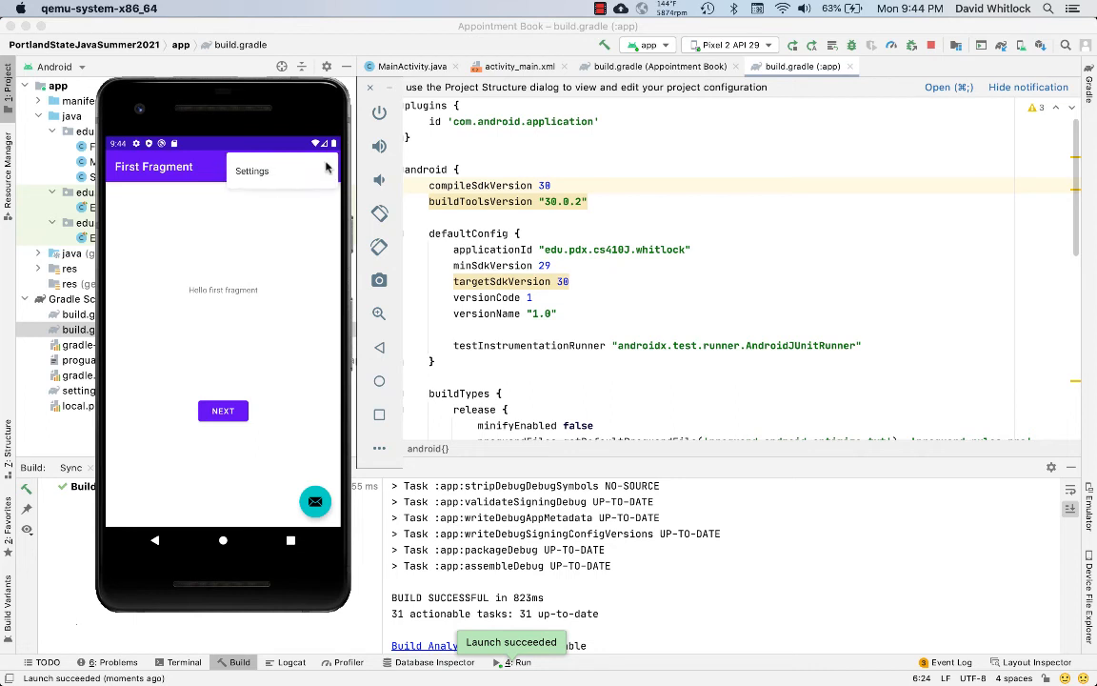
pyautogui.click(254, 172)
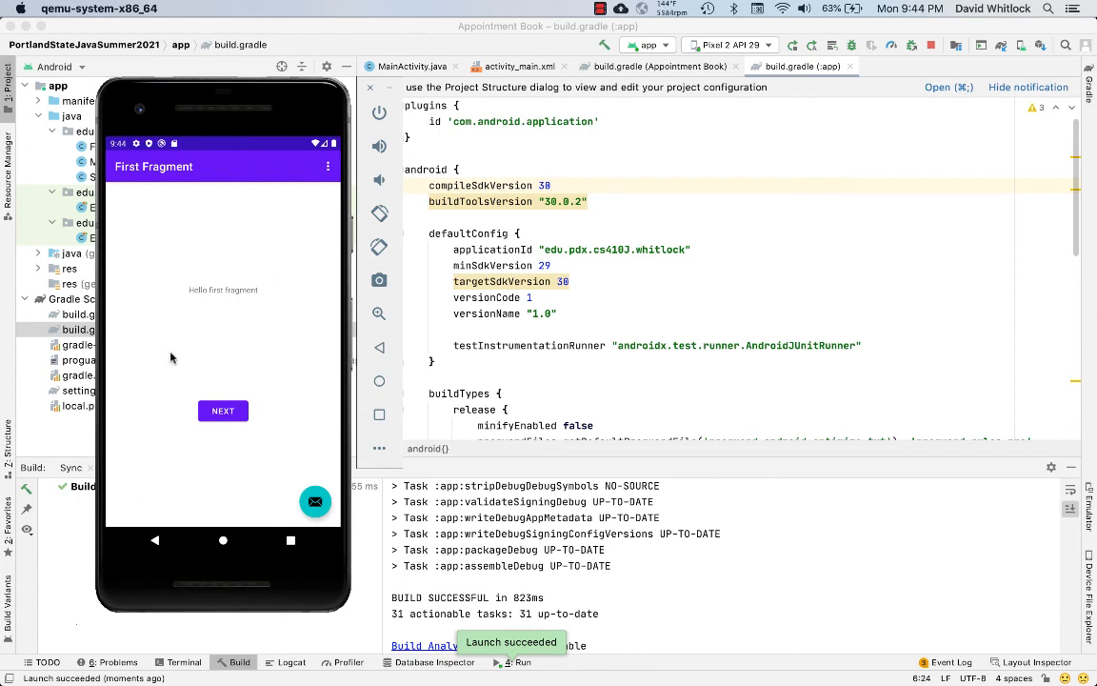
pyautogui.click(156, 541)
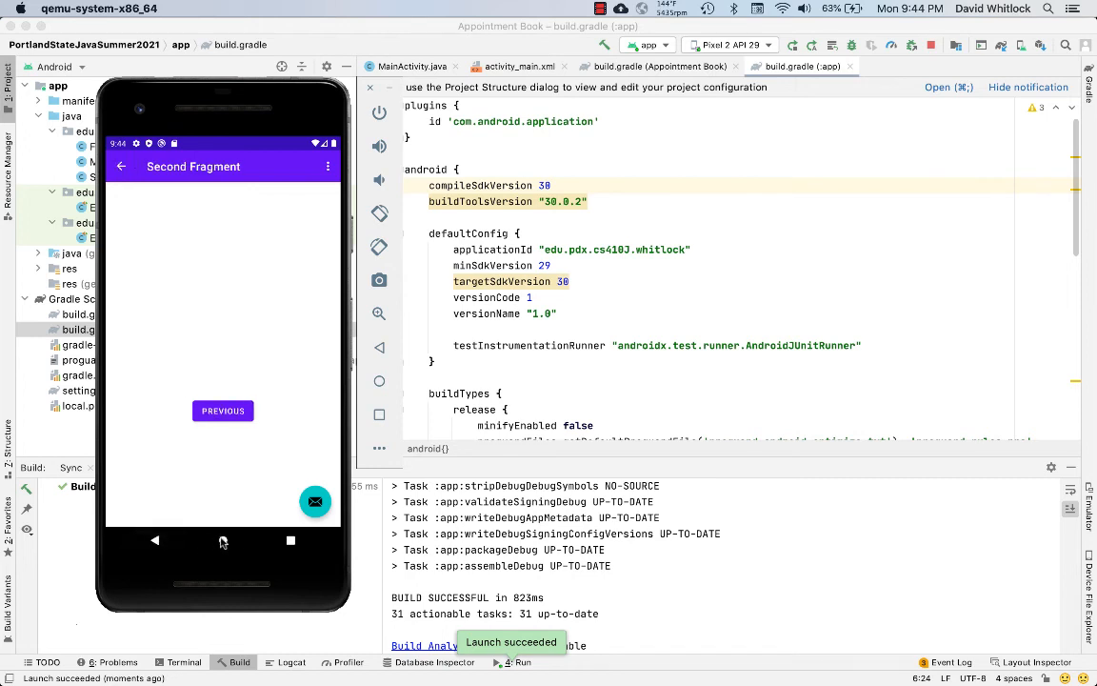
# Leave the app for the emulator's home screen and reopen Appointment Book from the app drawer.
pyautogui.click(223, 541)
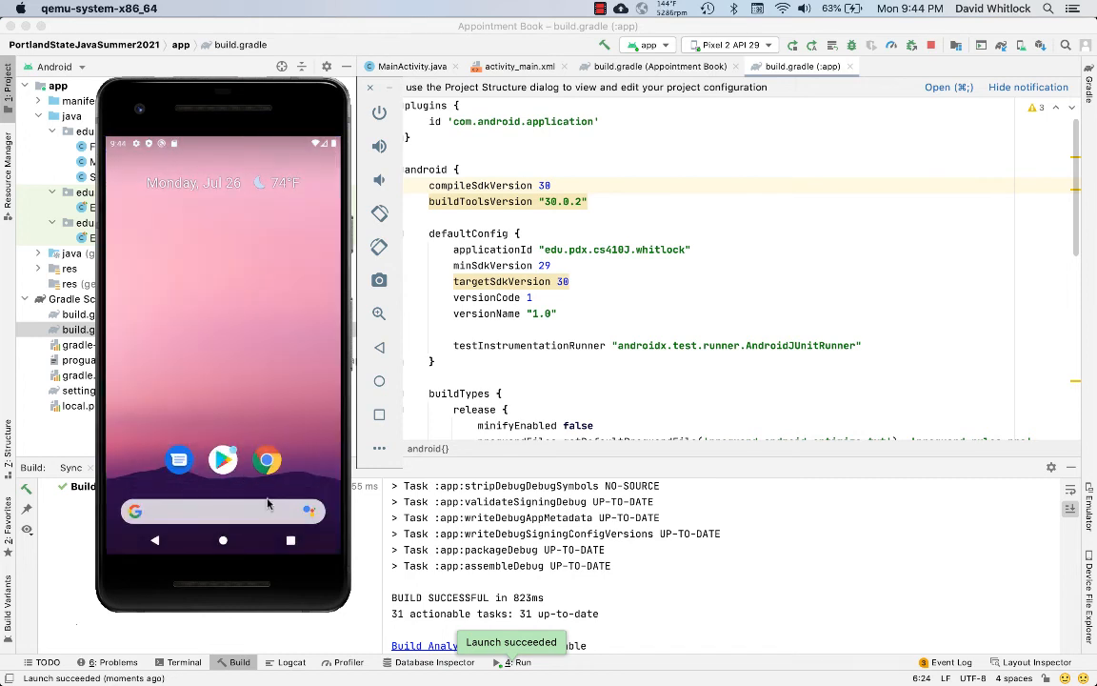
pyautogui.moveTo(246, 486); pyautogui.dragTo(240, 381)
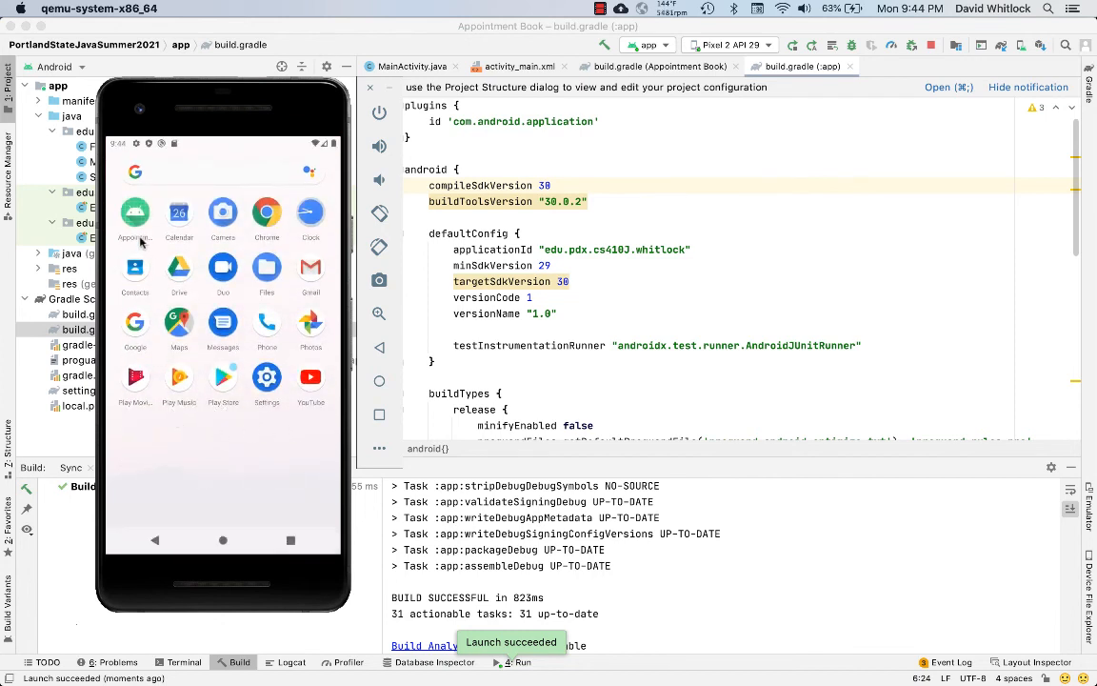
pyautogui.click(125, 192)
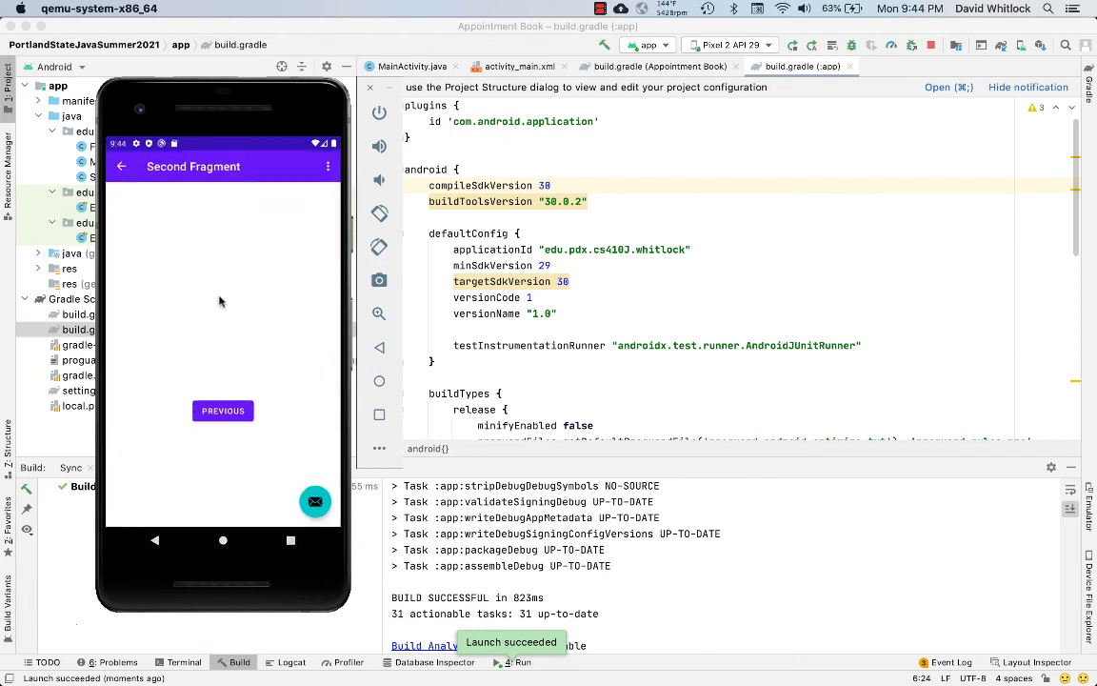
# Close the Appointment Book app from the emulator's recent apps overview.
pyautogui.click(291, 541)
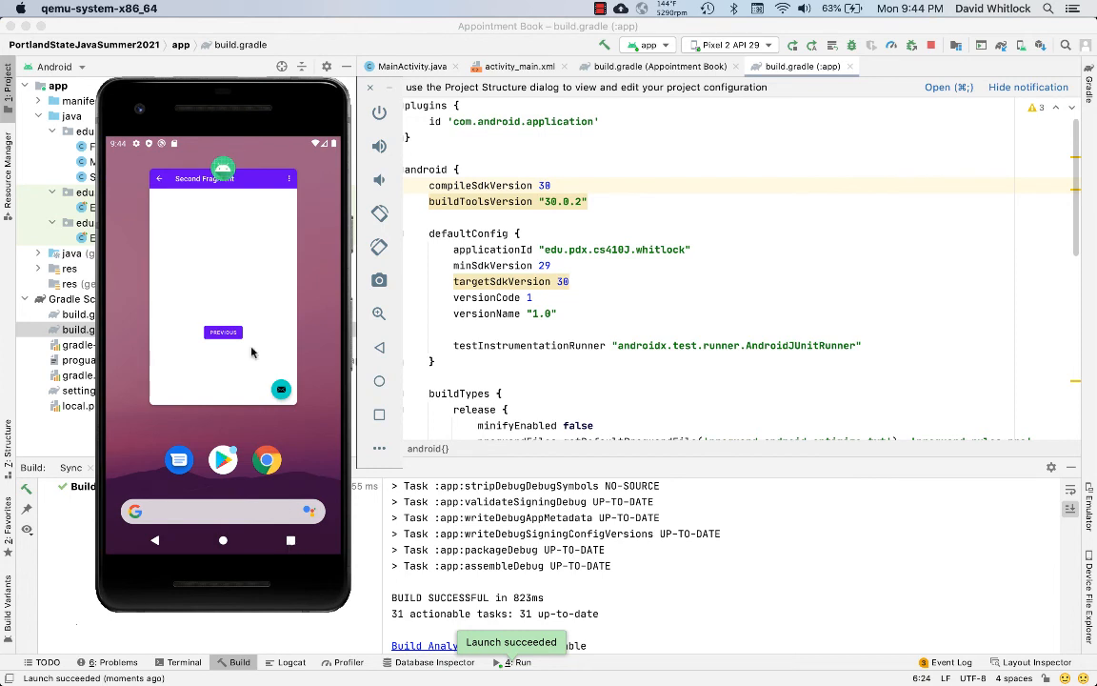
pyautogui.moveTo(255, 272); pyautogui.dragTo(235, 68)
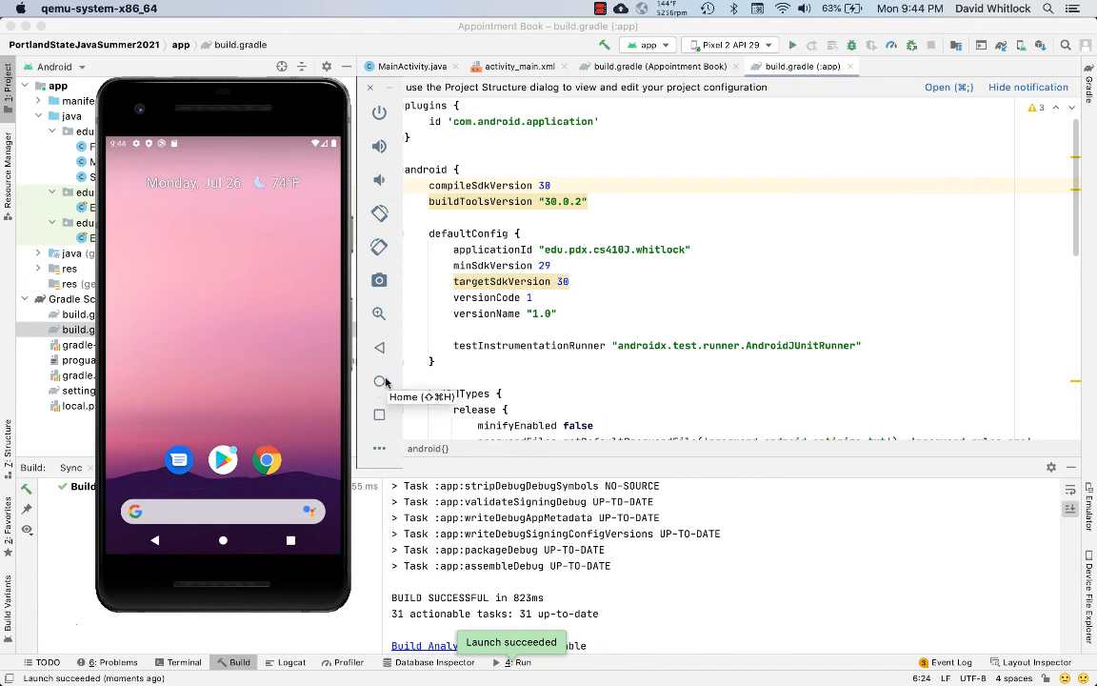
# Rotate the emulator to landscape and back to portrait, and inspect its Extended Controls before closing them.
pyautogui.click(380, 213)
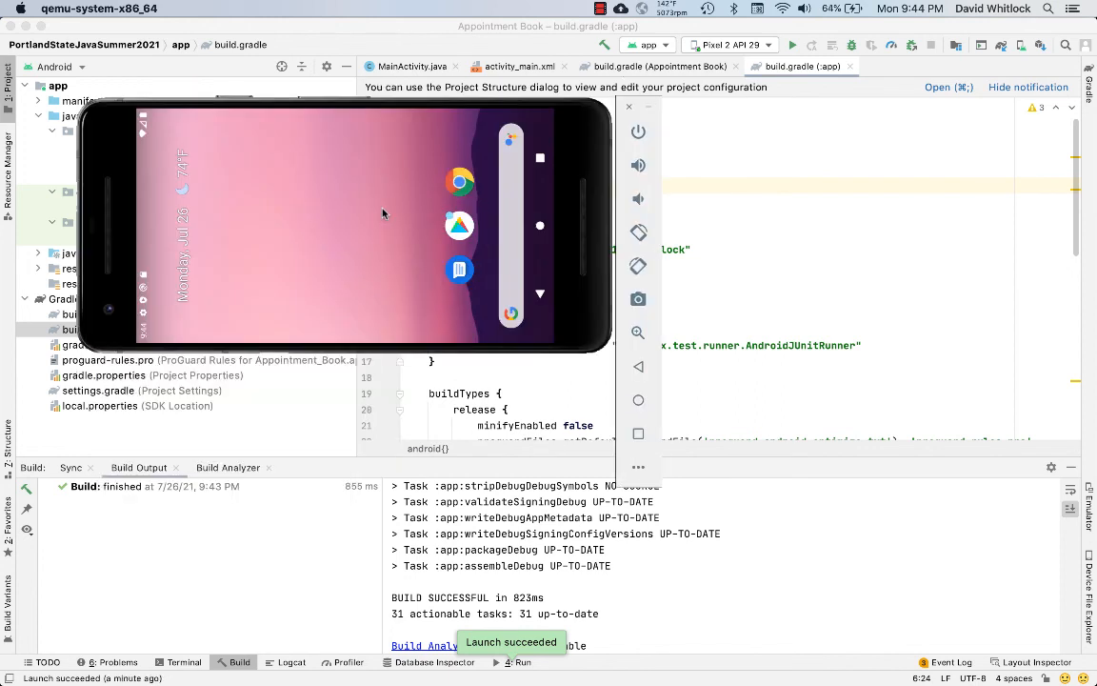
pyautogui.click(639, 266)
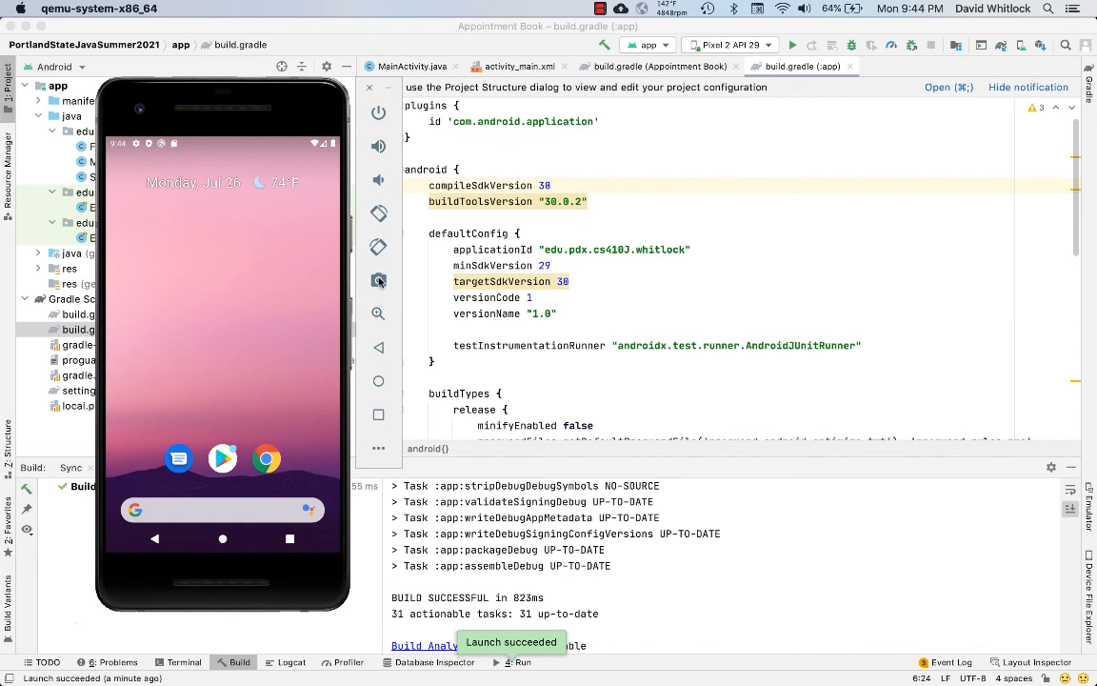
pyautogui.click(376, 445)
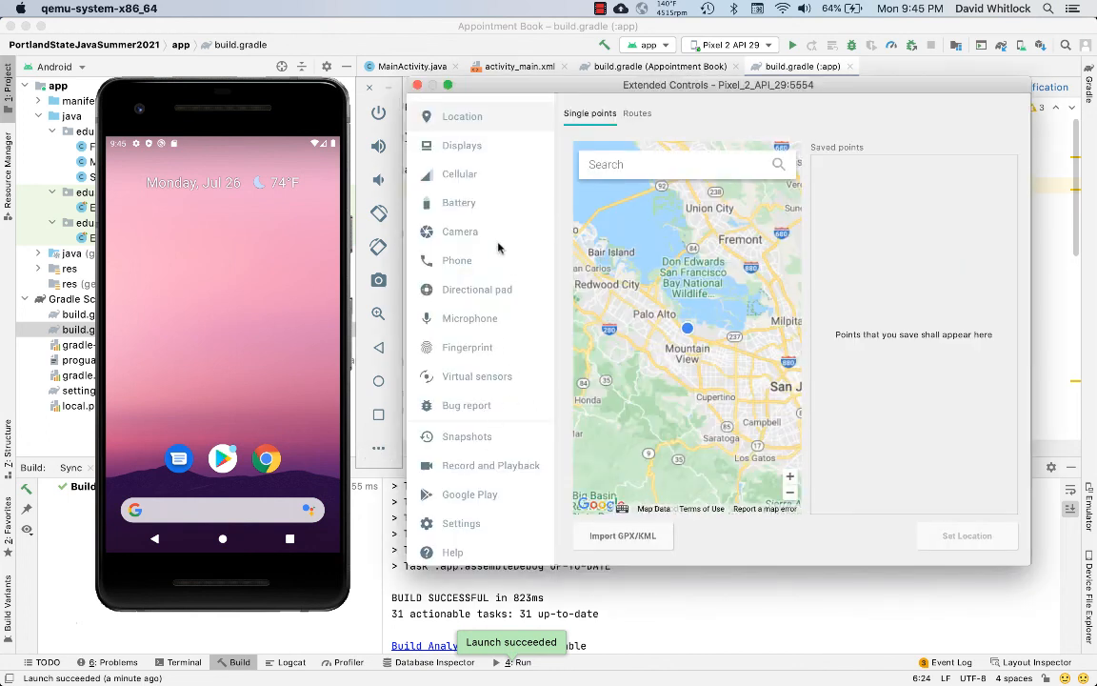
pyautogui.click(415, 88)
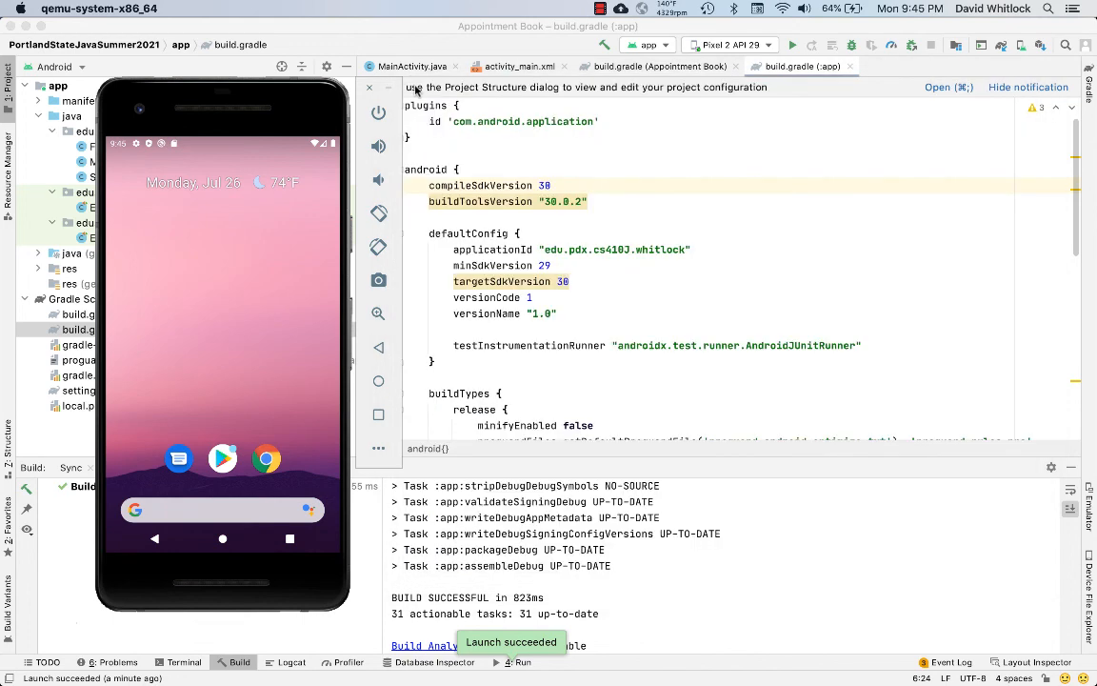